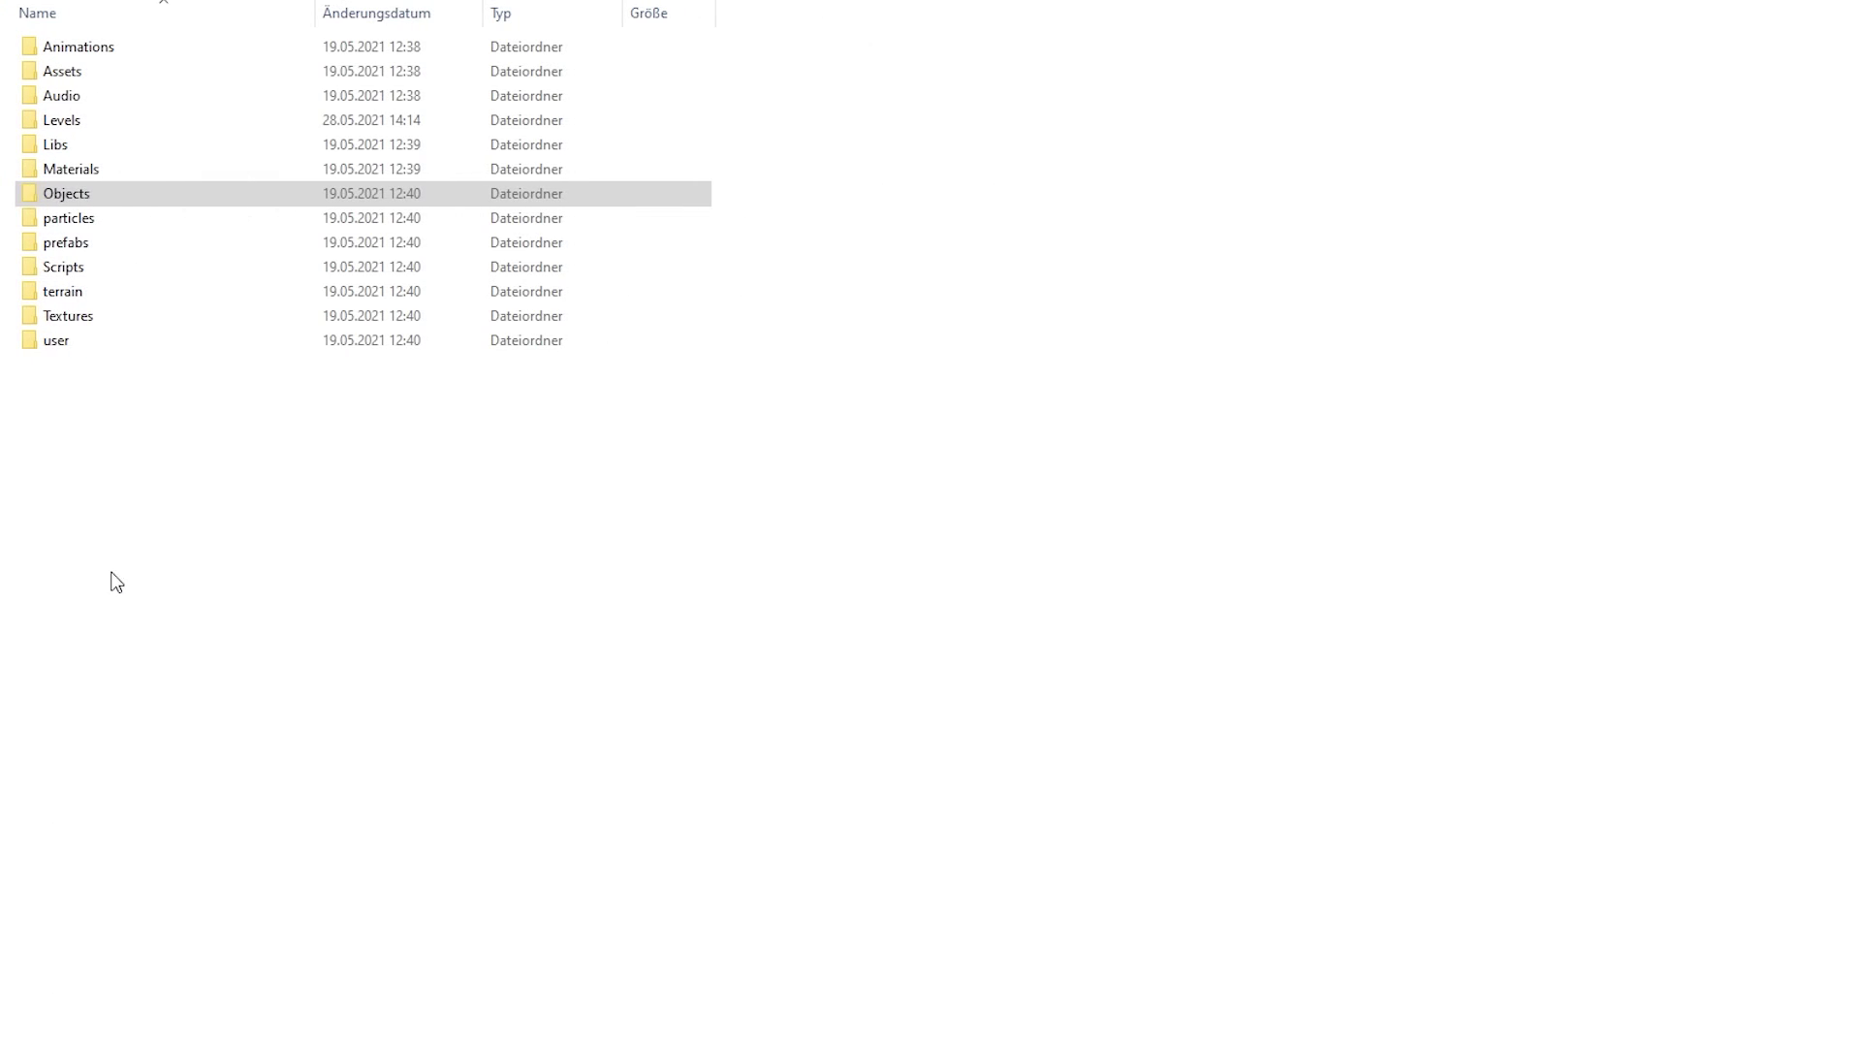
Create a folder named blendspaces inside the TESTRUN character folder under Objects/Characters.
{"action": "left_click", "coordinate": [236, 563]}
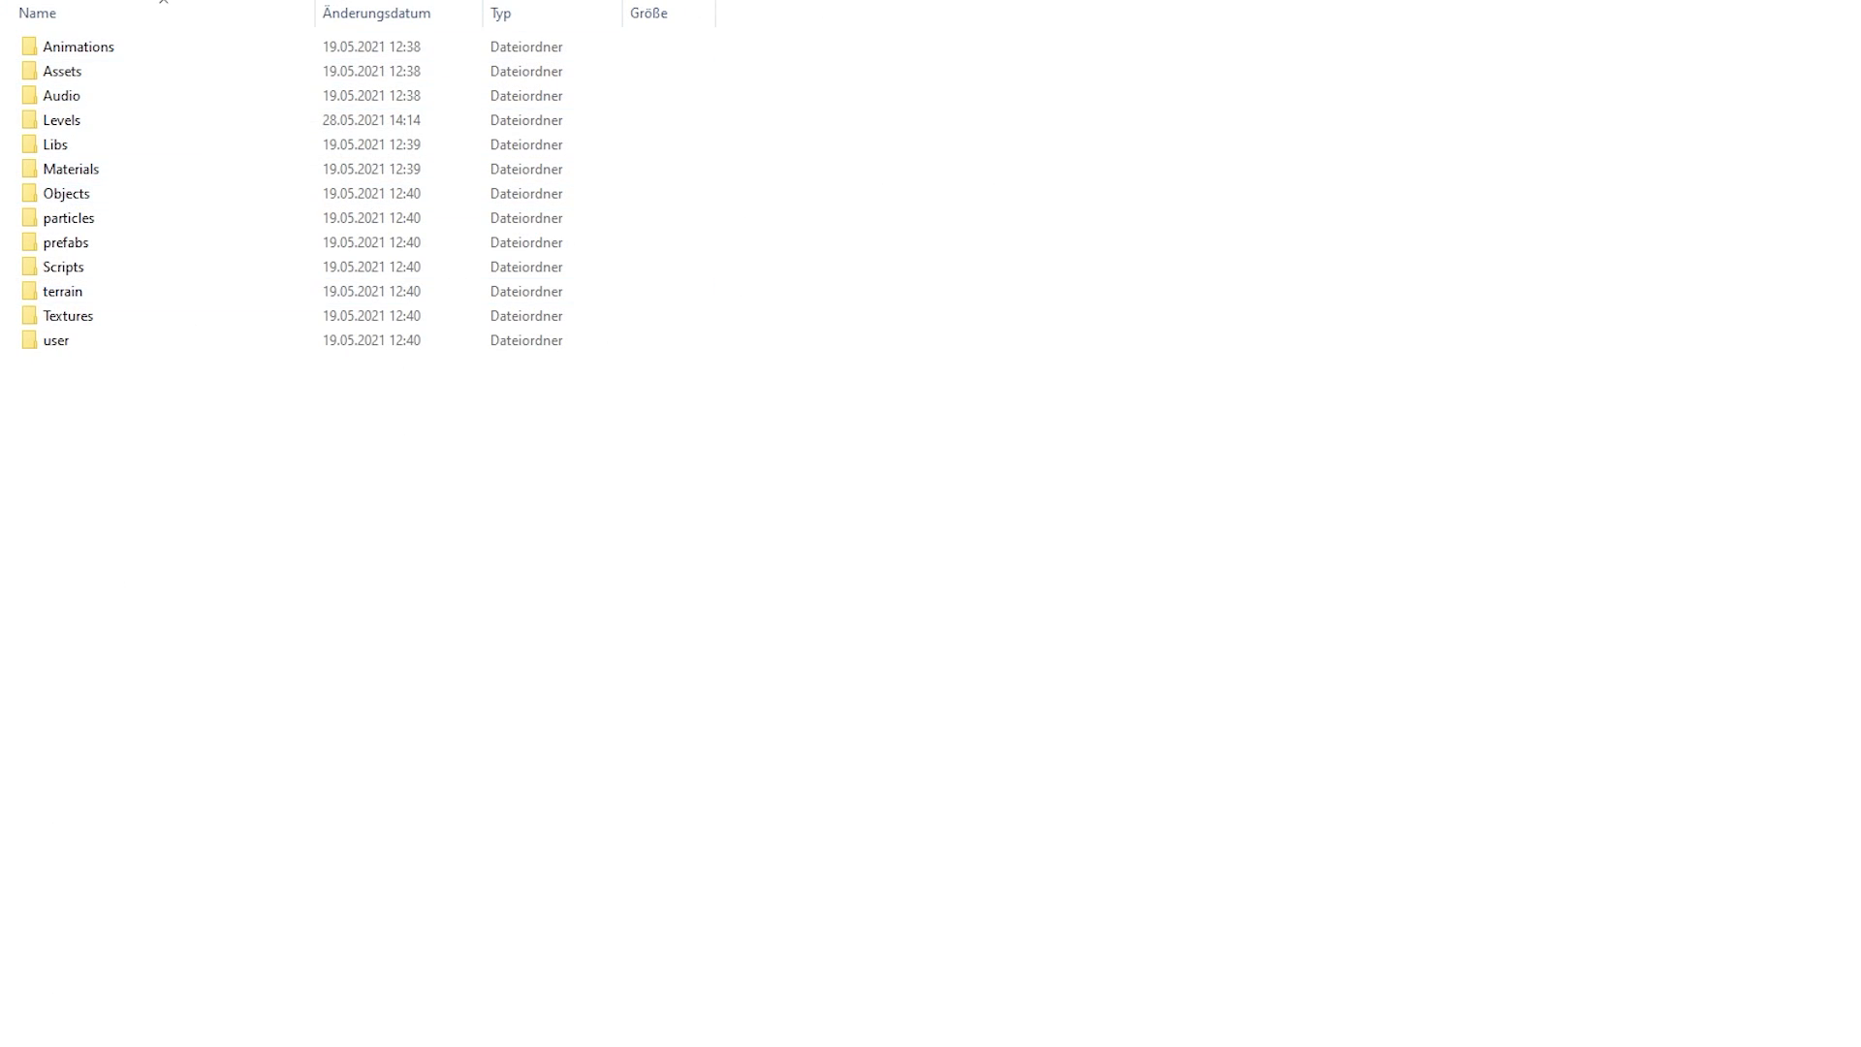
{"action": "key", "text": "alt+Up"}
{"action": "double_click", "coordinate": [85, 48]}
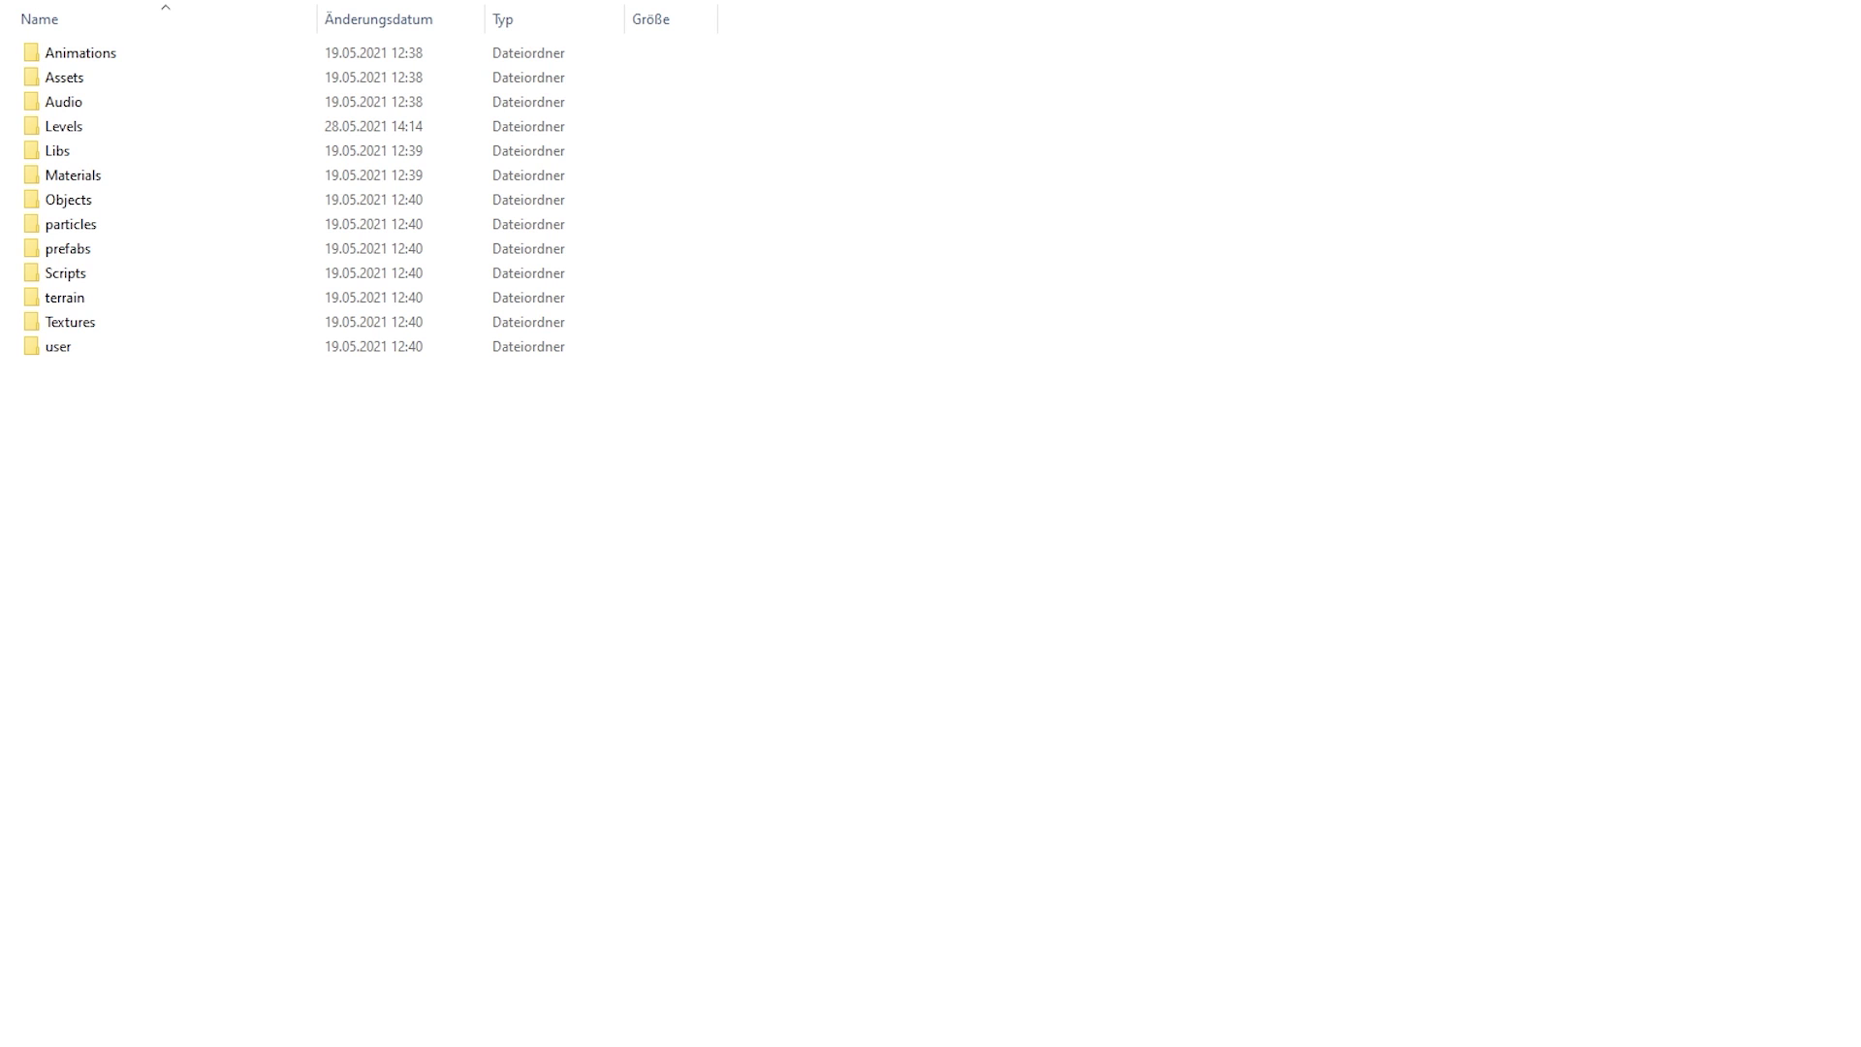
{"action": "double_click", "coordinate": [78, 222]}
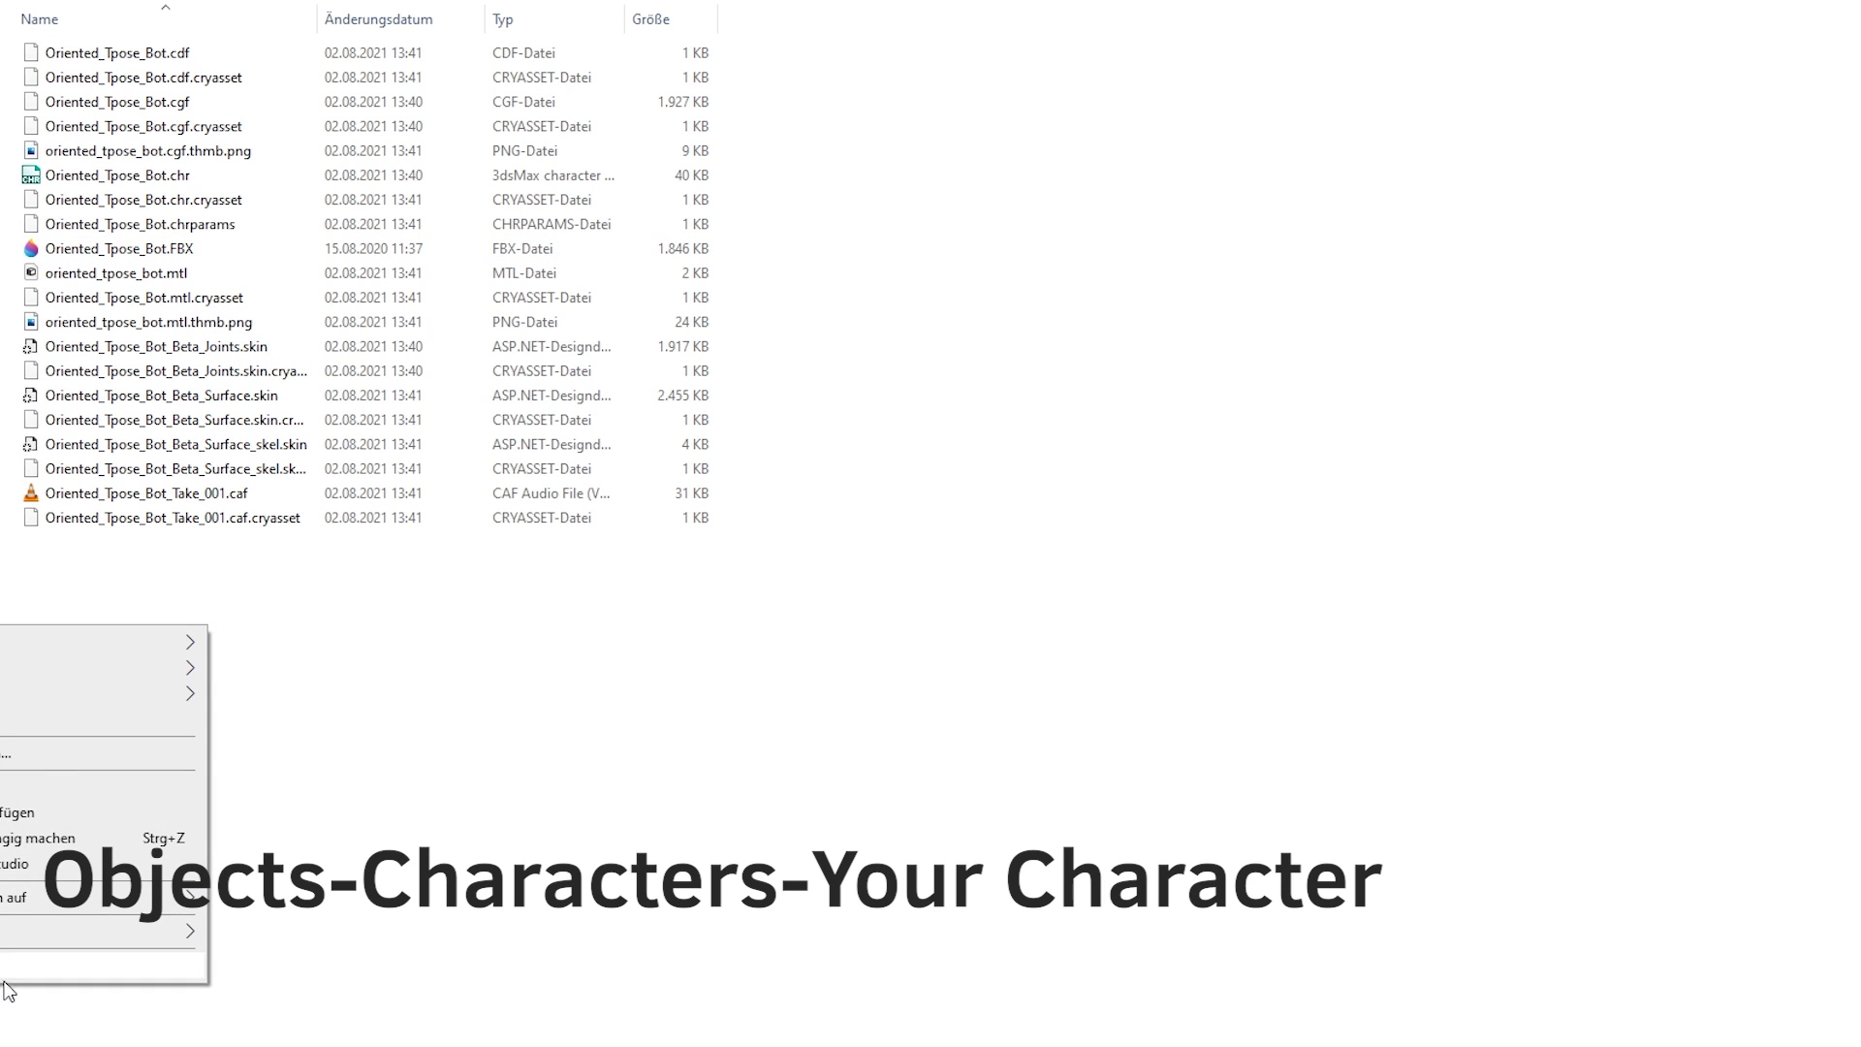
{"action": "mouse_move", "coordinate": [62, 929]}
{"action": "left_click", "coordinate": [318, 930]}
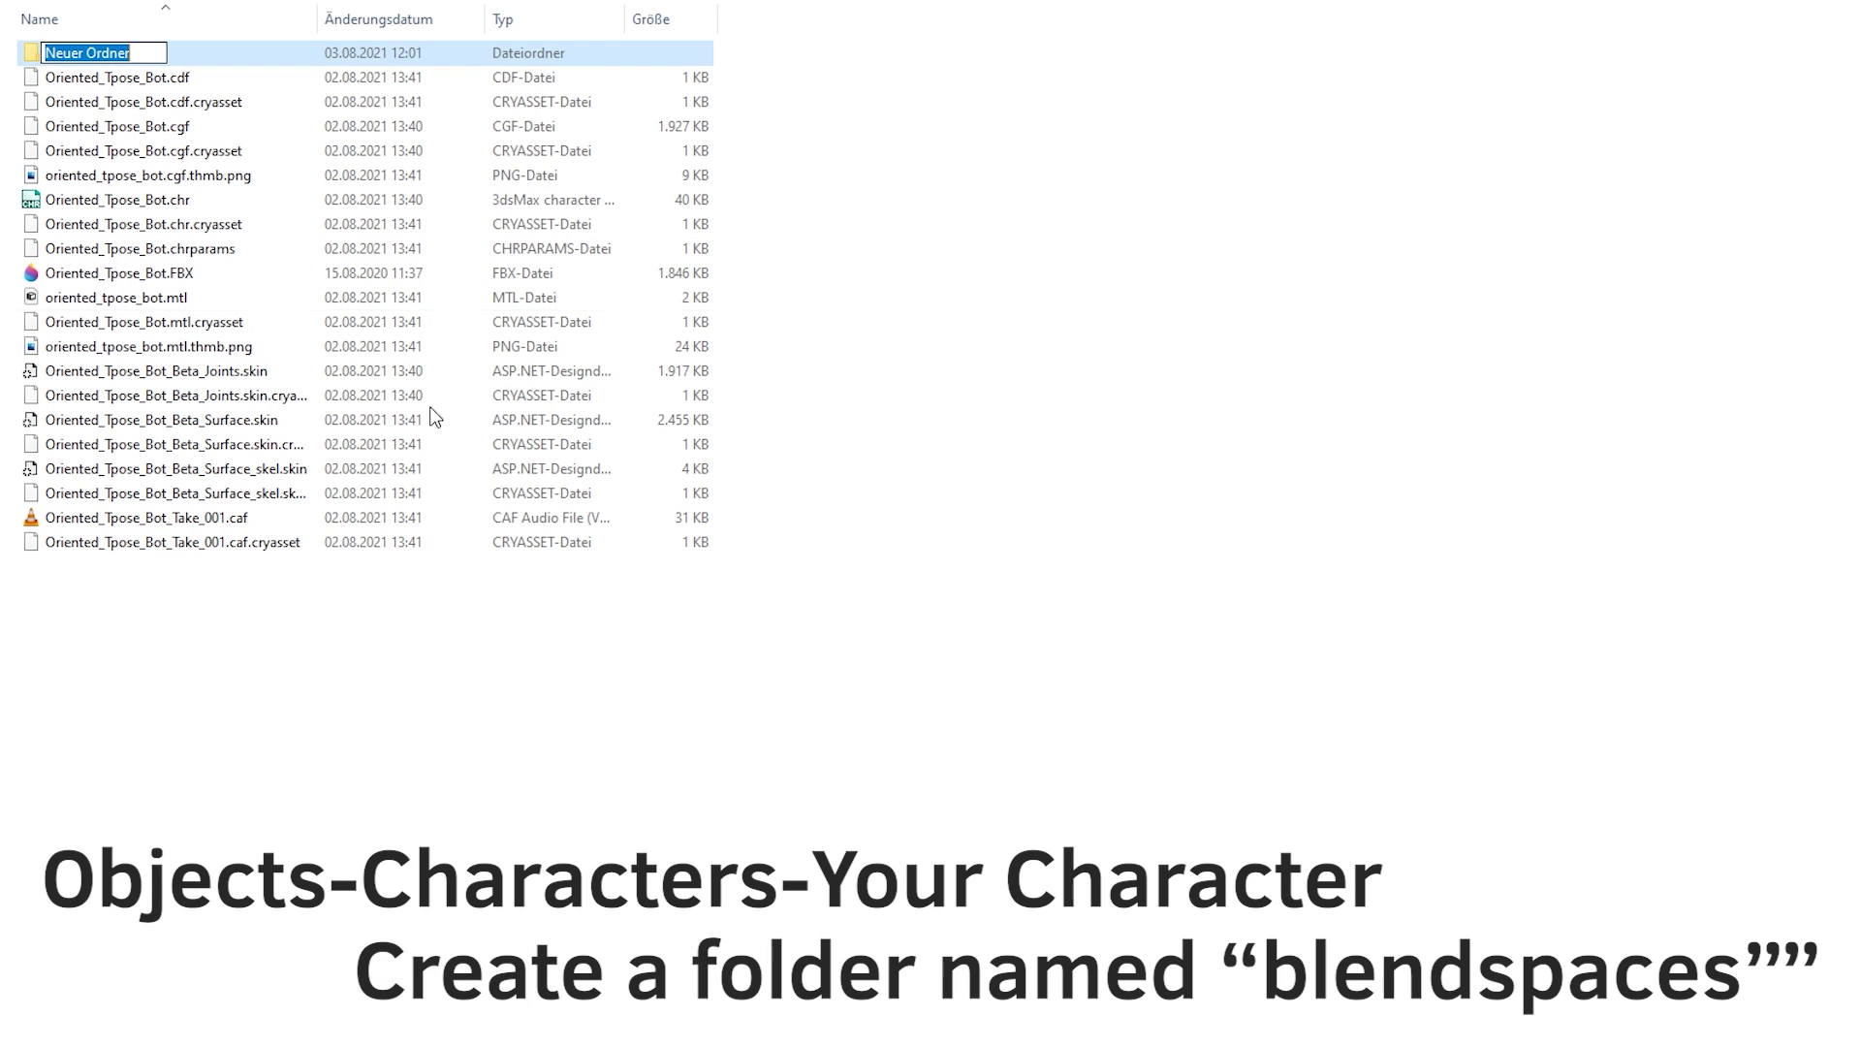
{"action": "type", "text": "ble"}
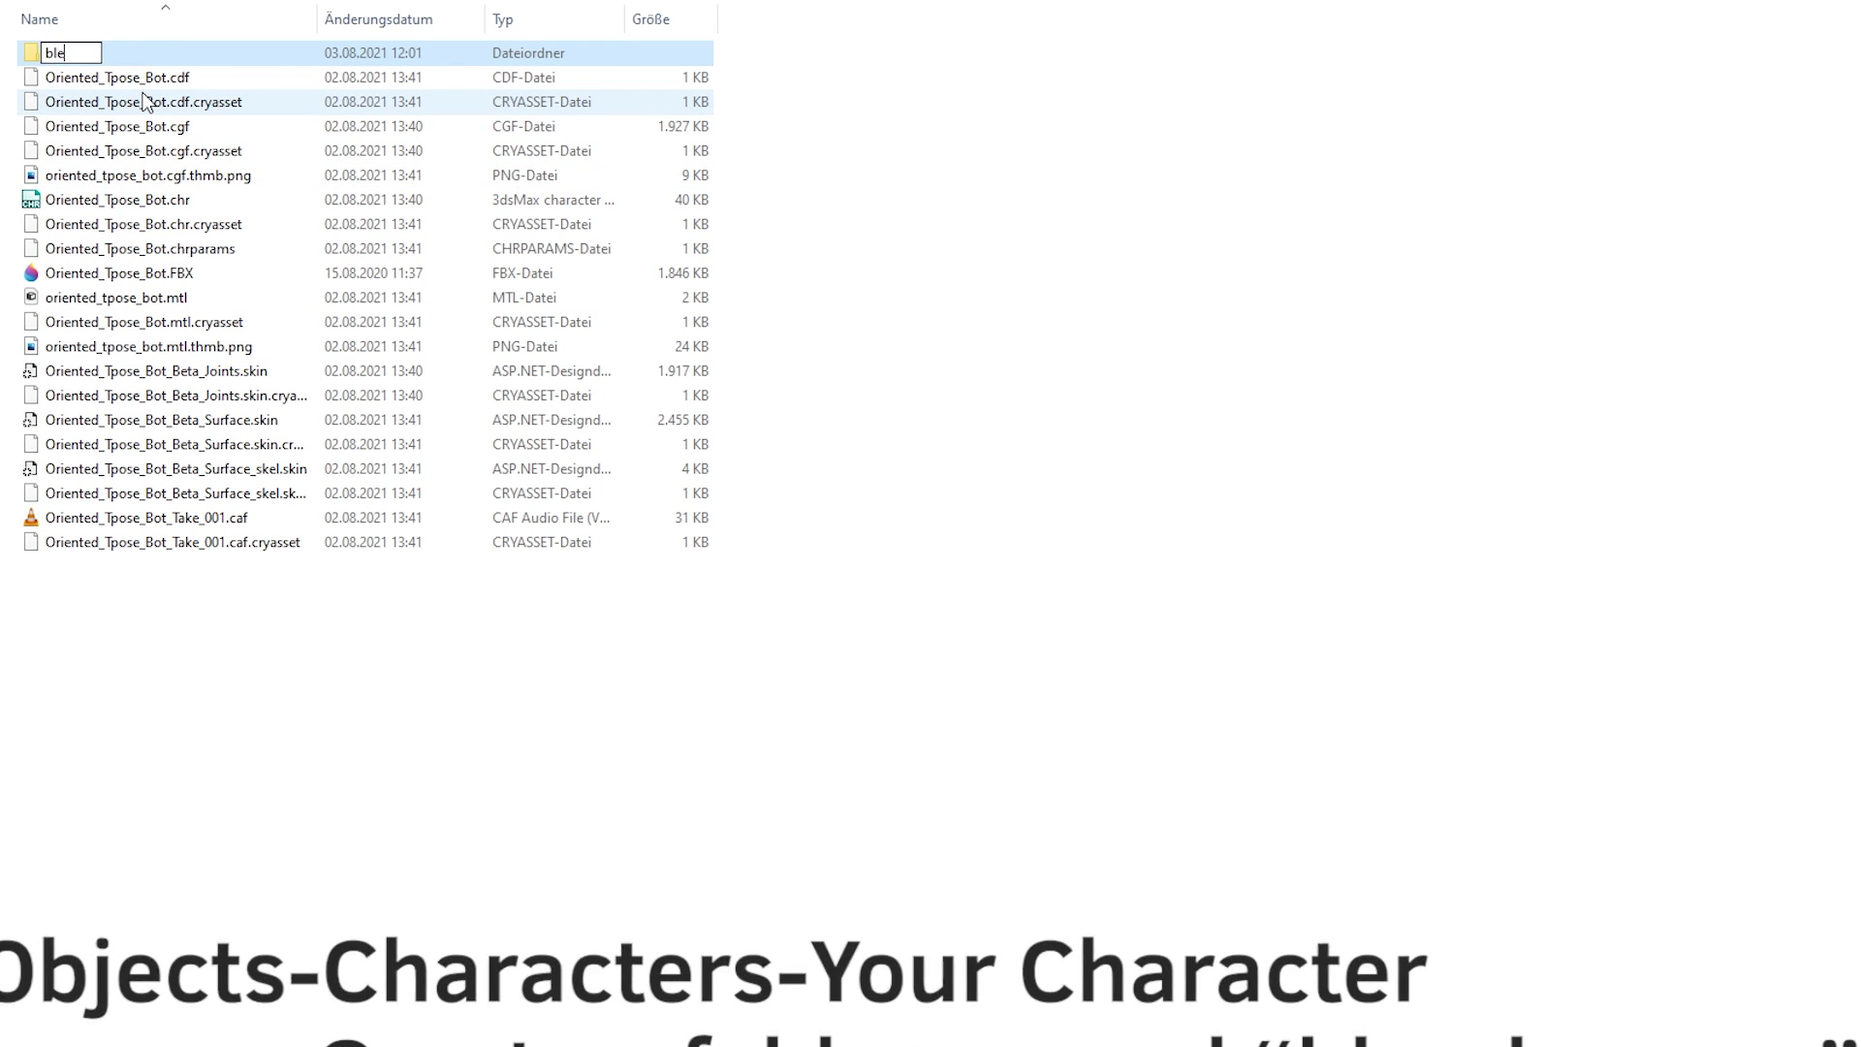
{"action": "type", "text": "ndspaces"}
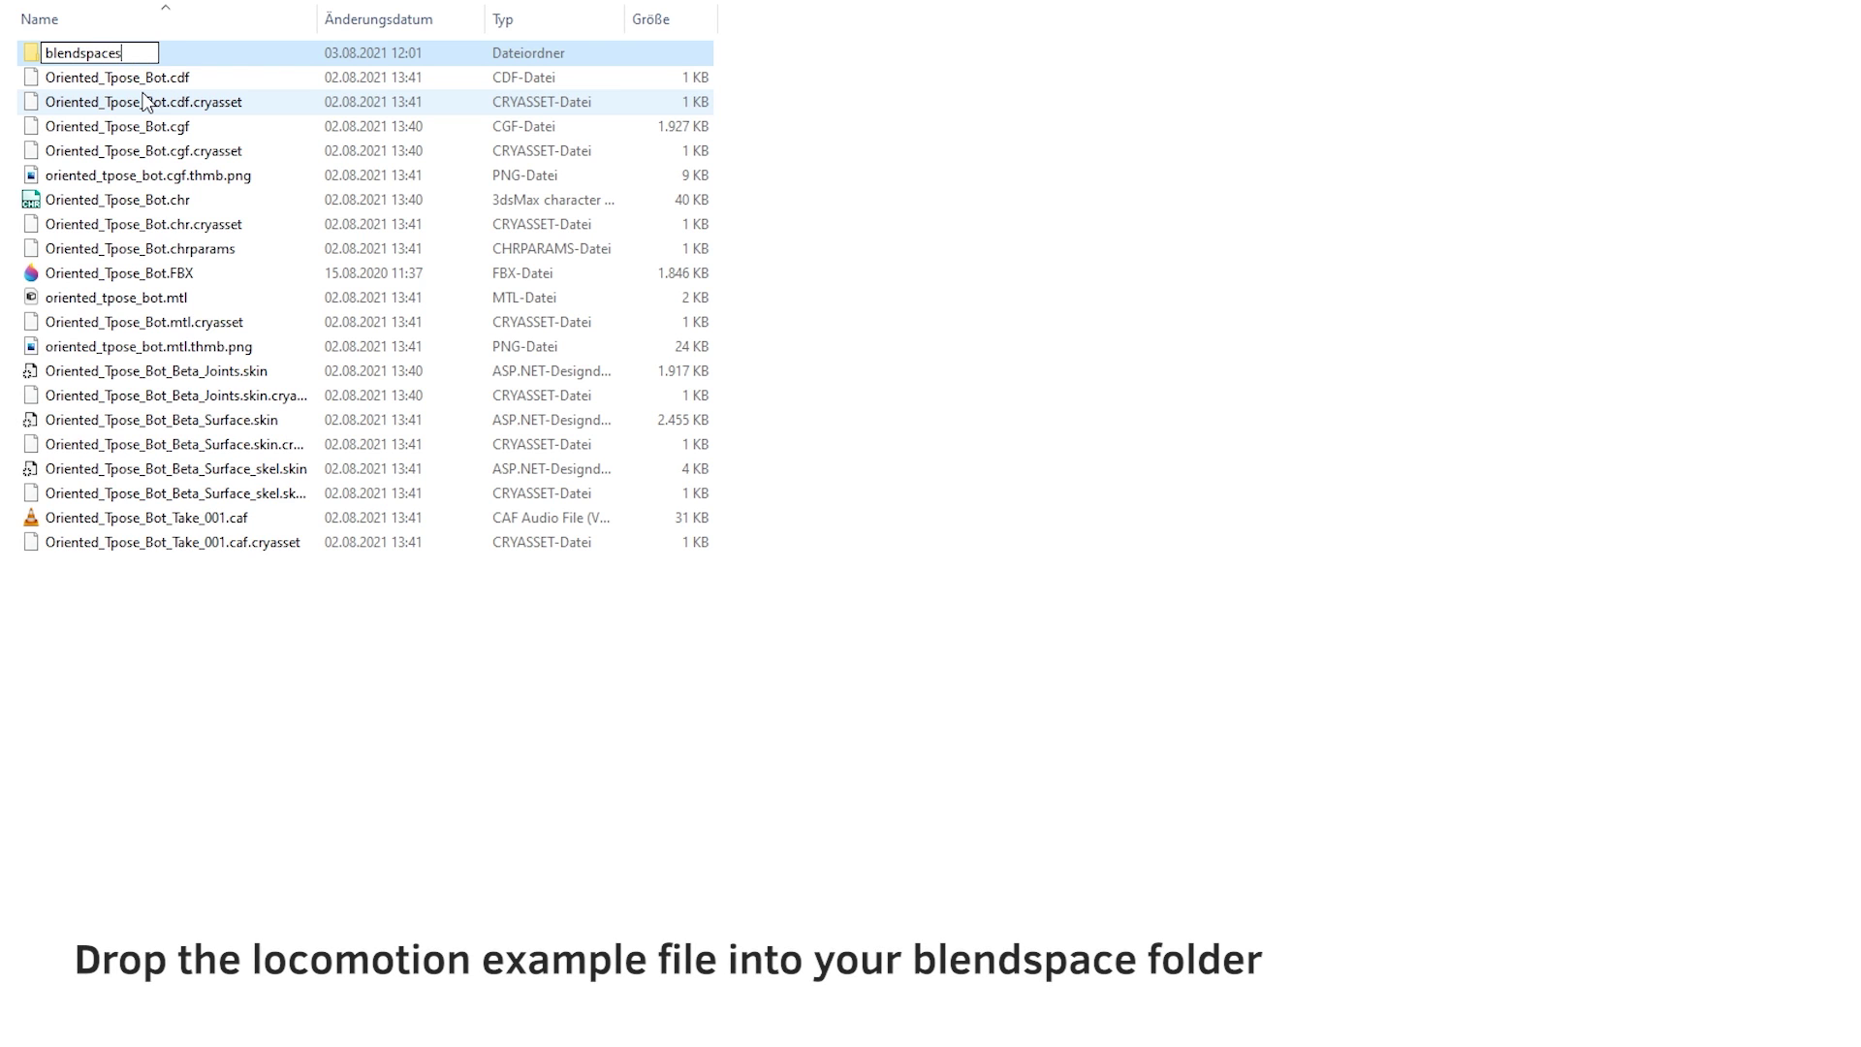
{"action": "key", "text": "Return"}
Paste the copied locomotion.bspace example file into the new blendspaces folder.
{"action": "double_click", "coordinate": [121, 53]}
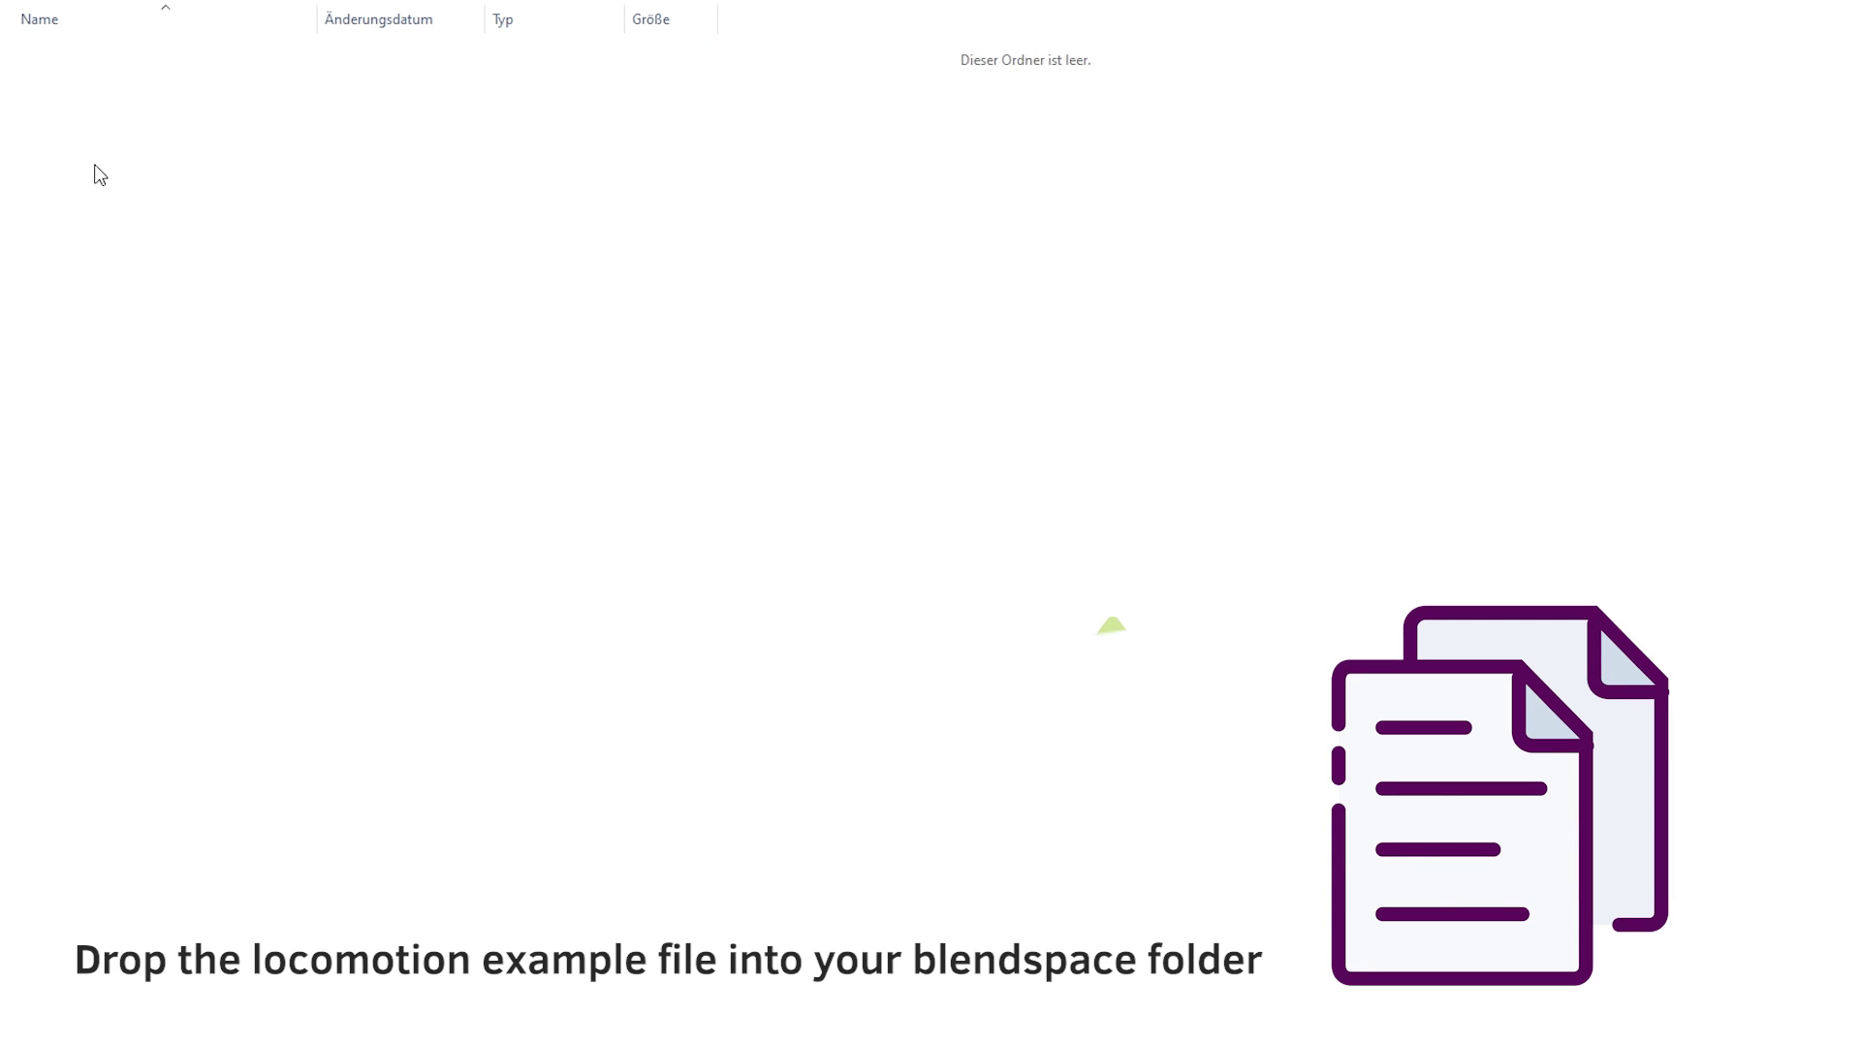
{"action": "key", "text": "ctrl+v"}
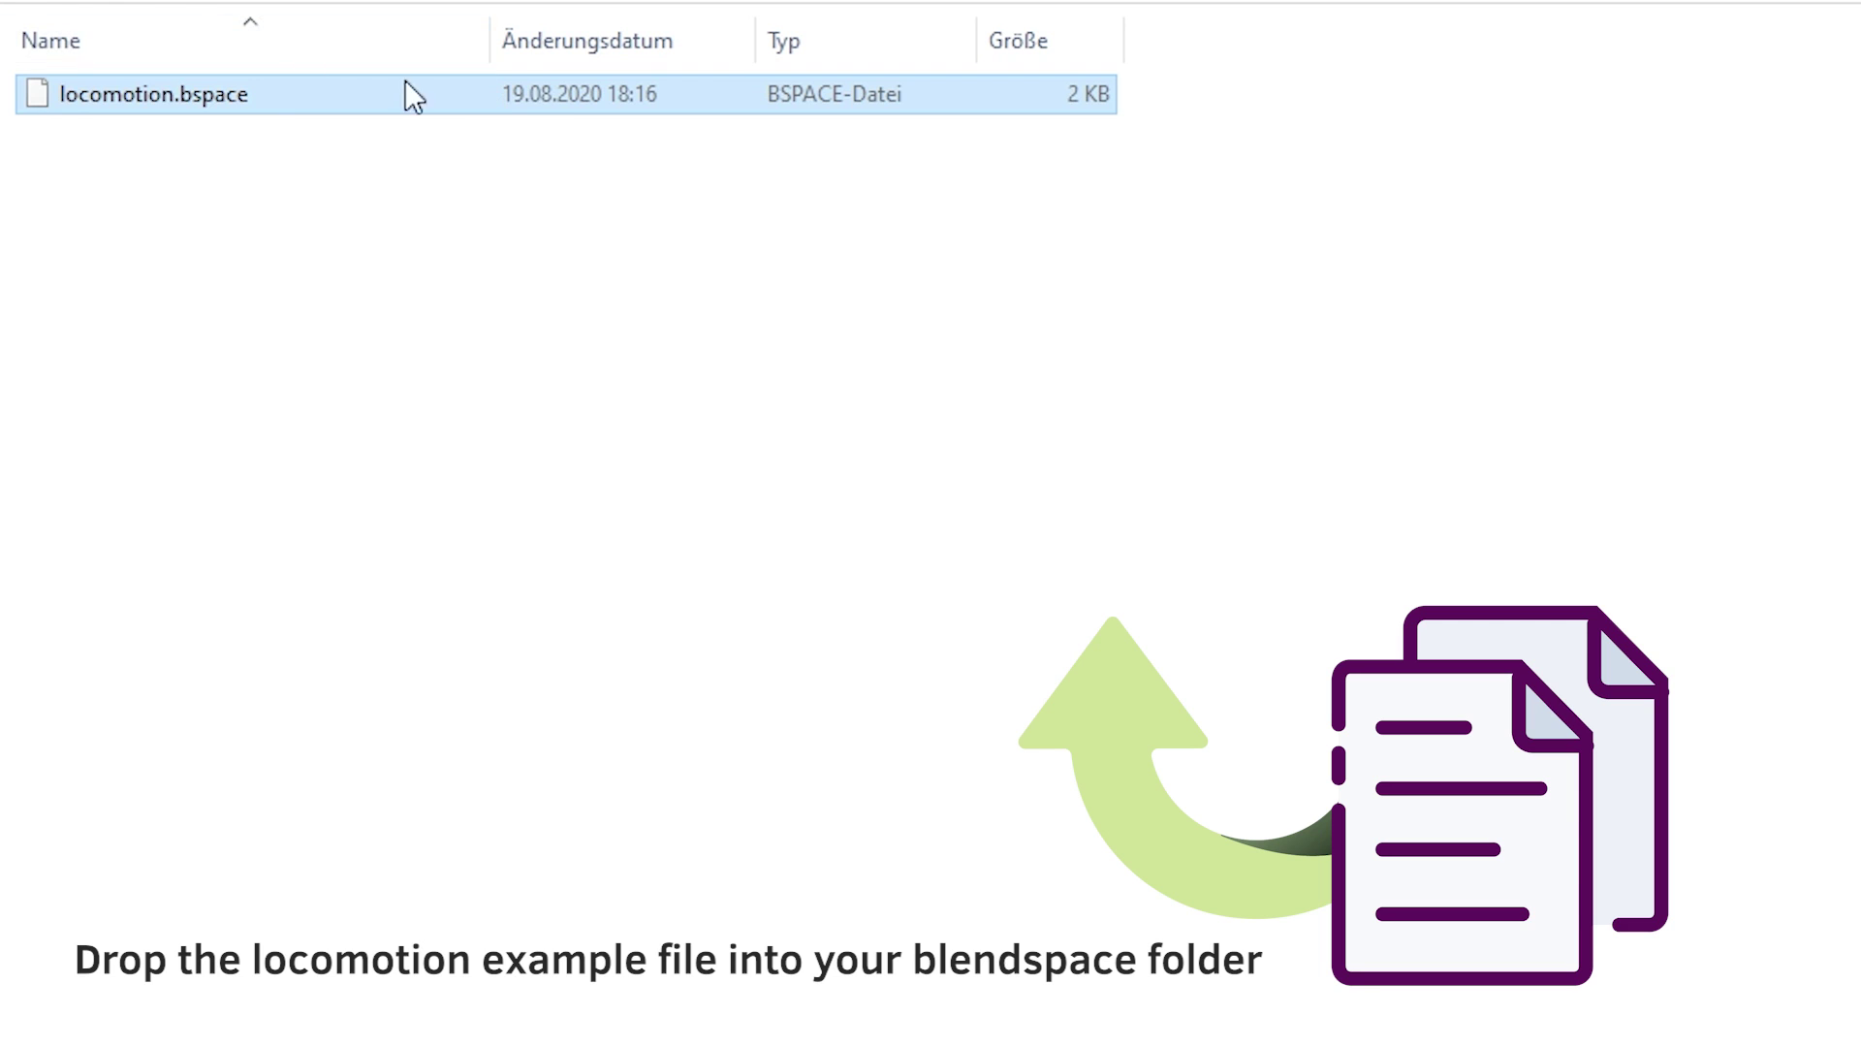
{"action": "left_click", "coordinate": [191, 171]}
{"action": "key", "text": "alt+Up"}
{"action": "key", "text": "alt+Up"}
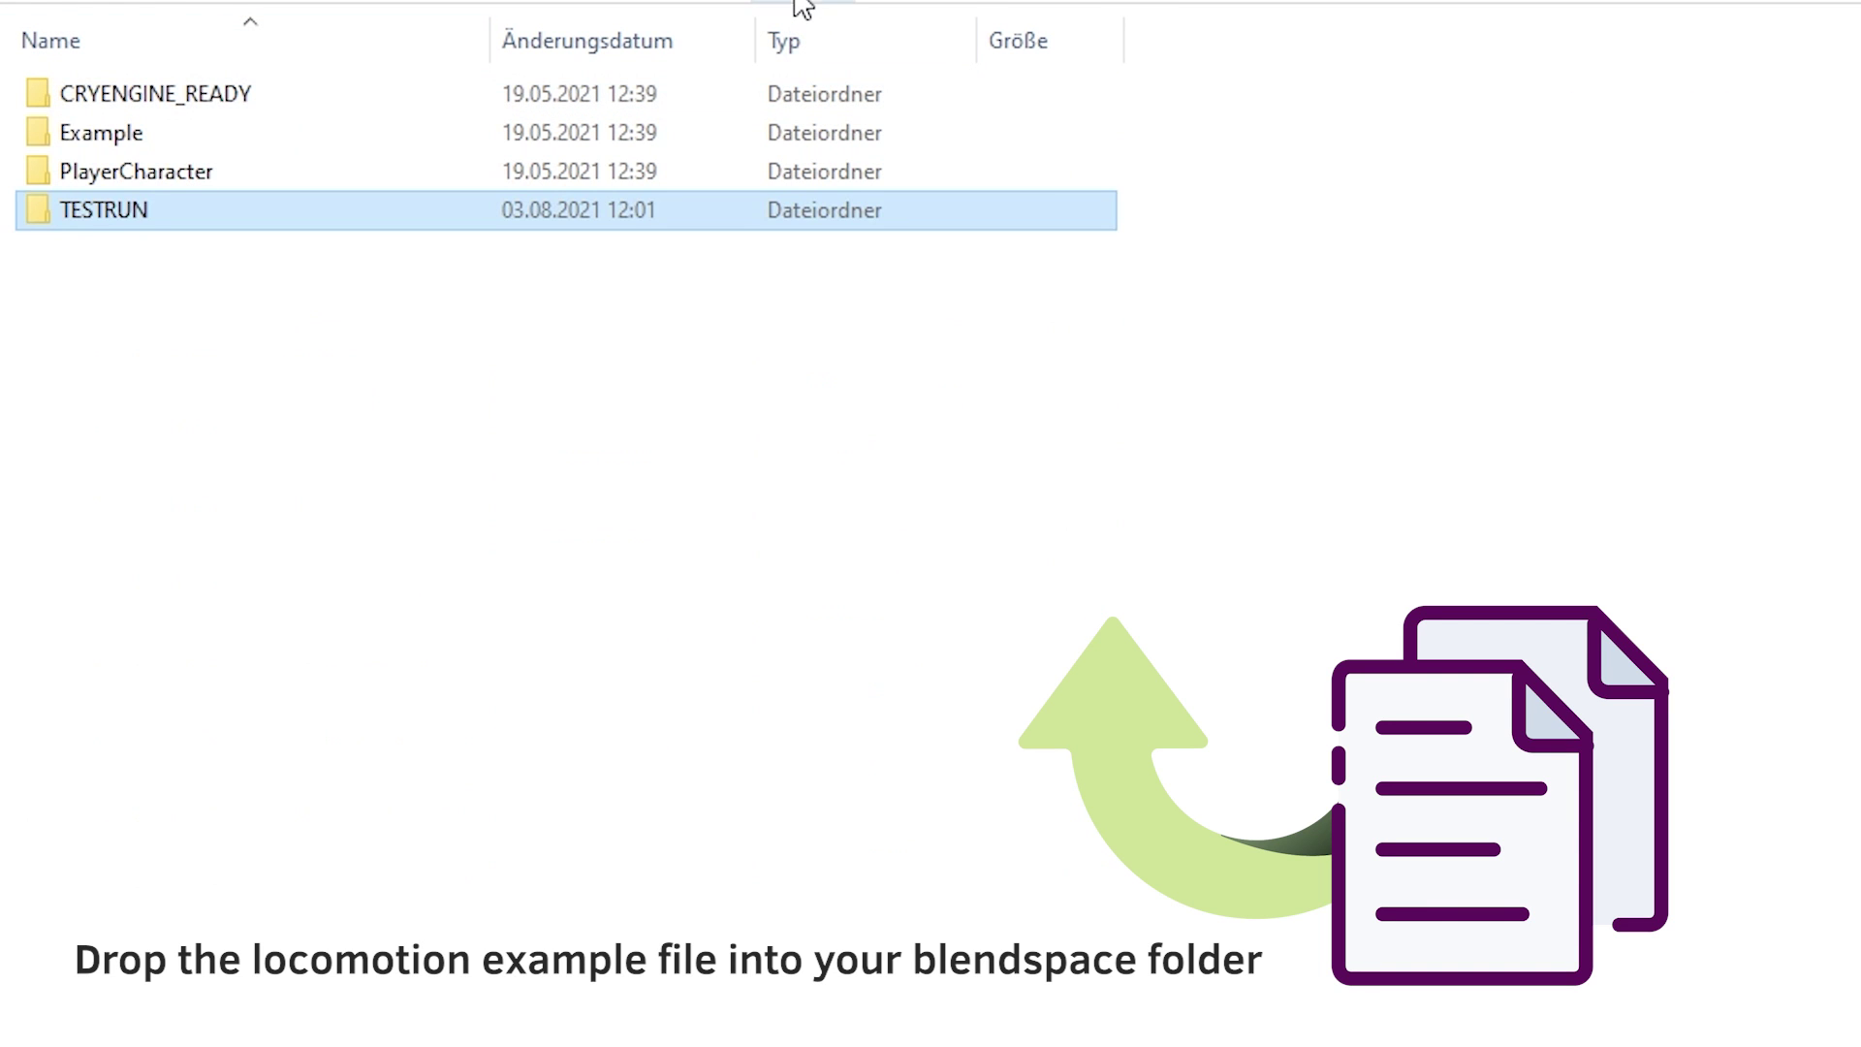
{"action": "key", "text": "alt+Up"}
{"action": "left_click", "coordinate": [135, 320]}
{"action": "double_click", "coordinate": [101, 208]}
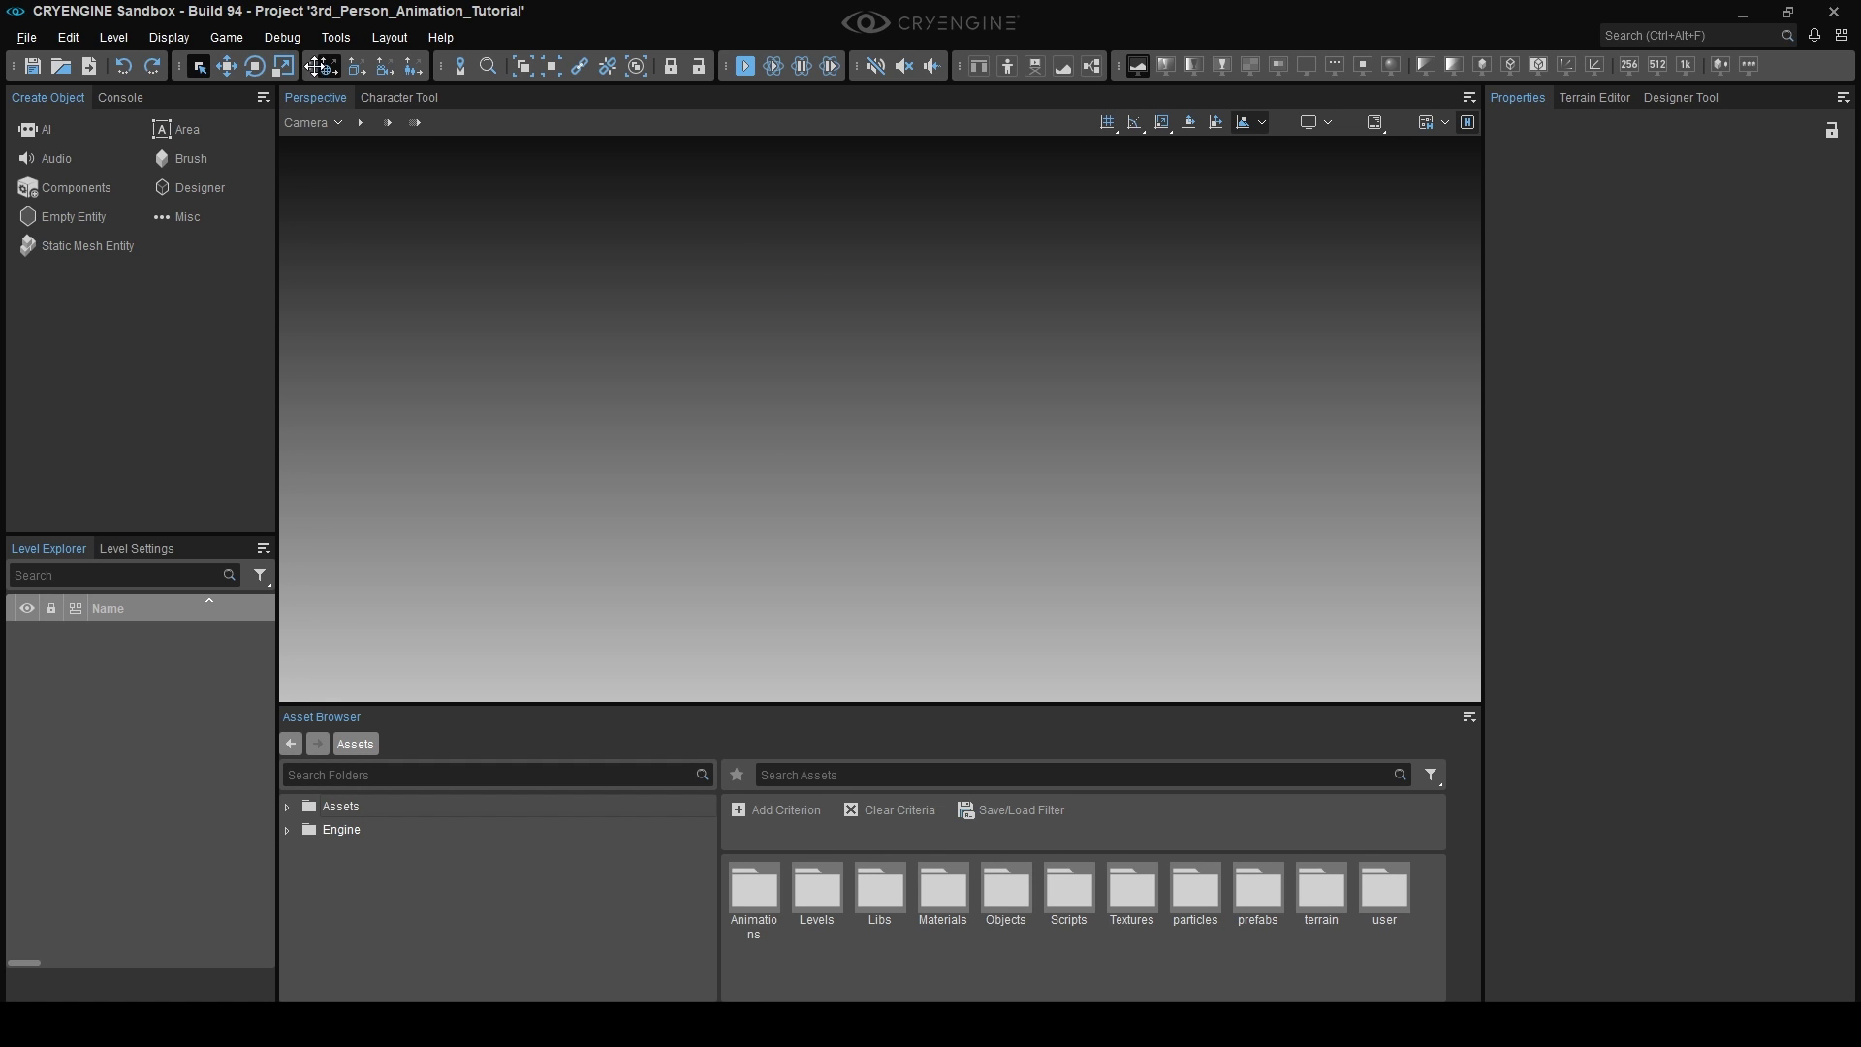
{"action": "left_click", "coordinate": [335, 37]}
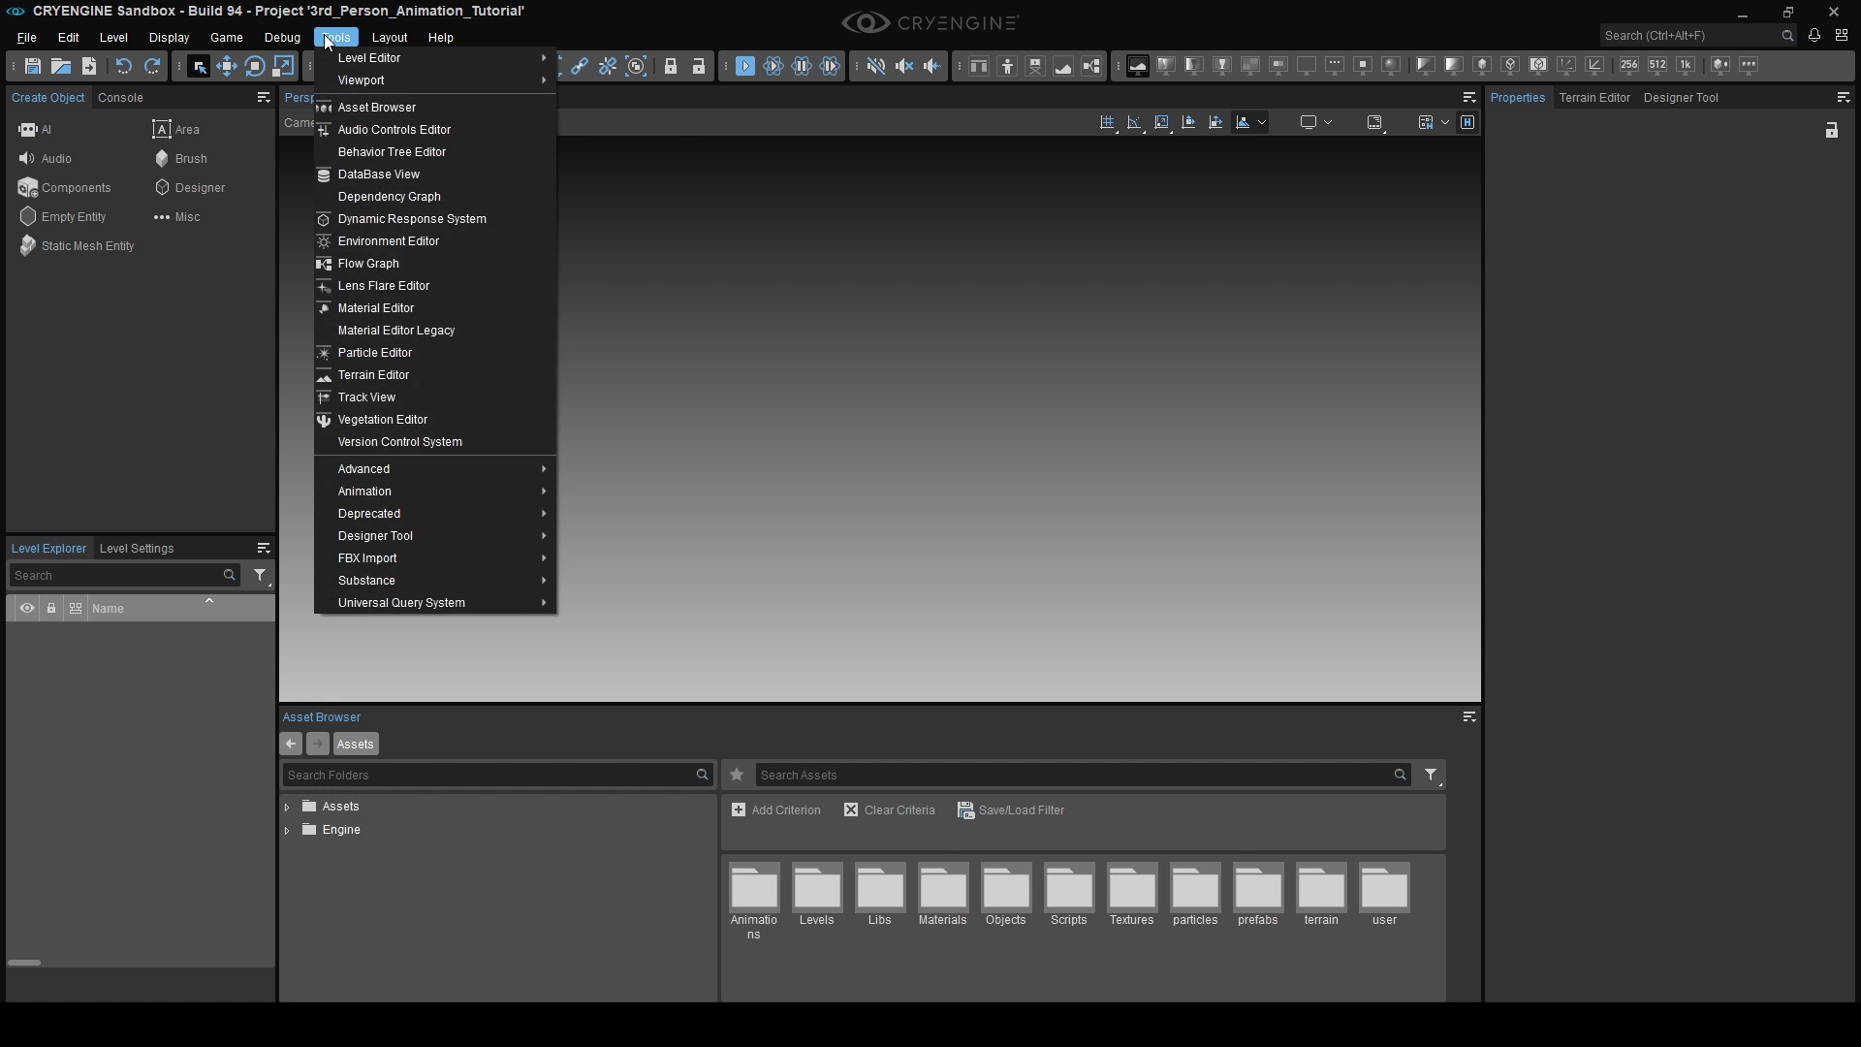
{"action": "left_click", "coordinate": [336, 37]}
{"action": "left_click", "coordinate": [441, 37]}
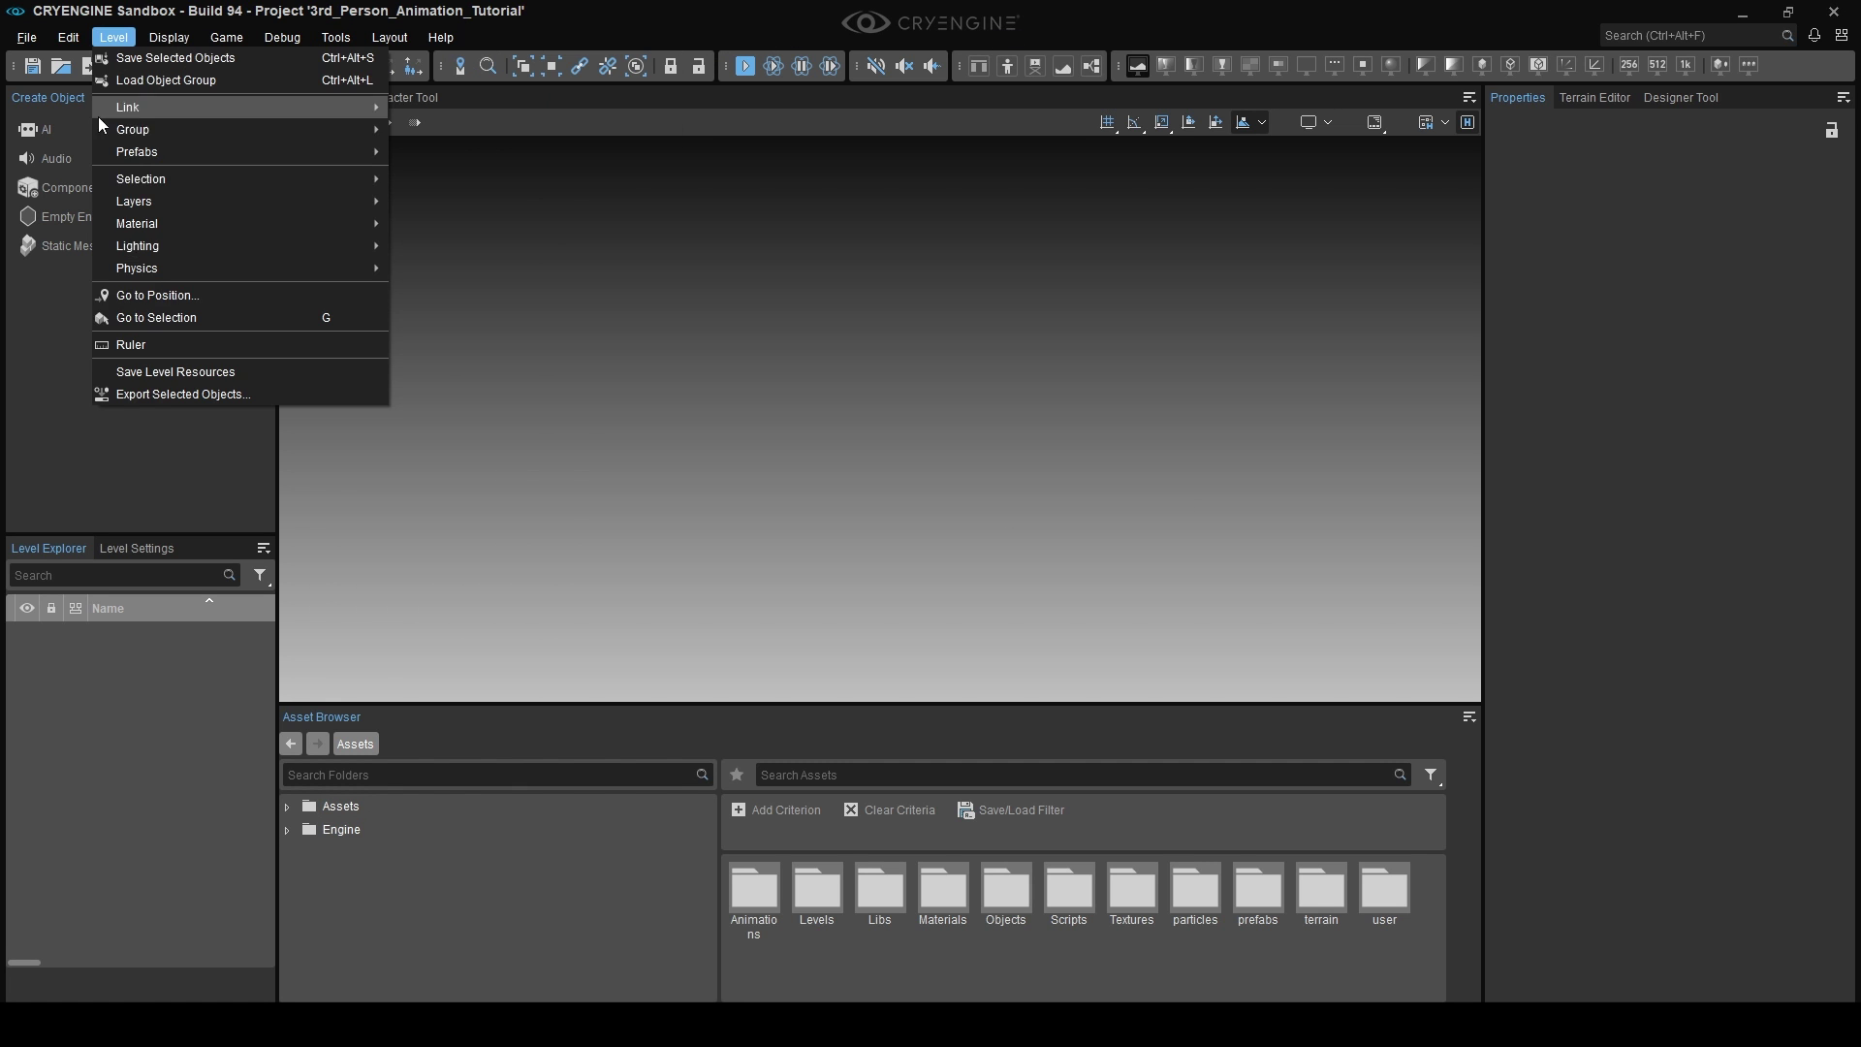
{"action": "left_click", "coordinate": [928, 424]}
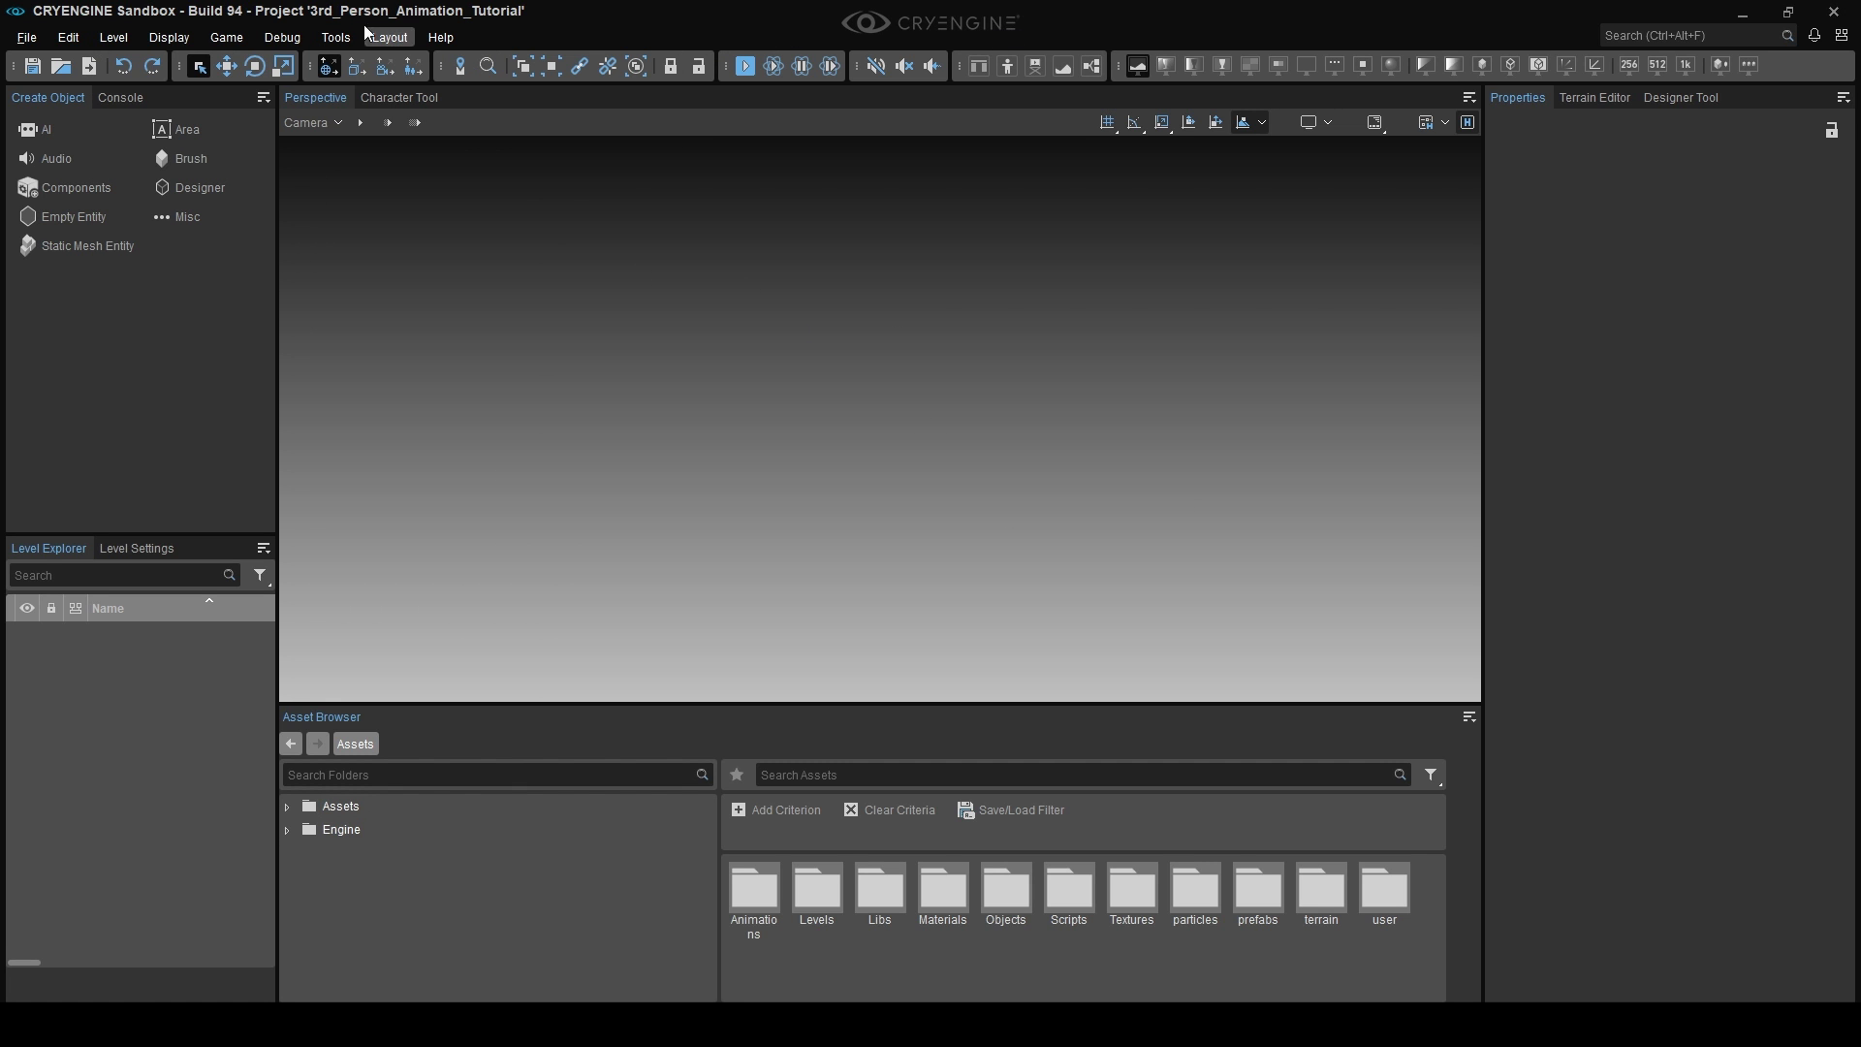
Search the editor's tools for "Chara" and open the Character Tool.
{"action": "left_click", "coordinate": [335, 37]}
{"action": "mouse_move", "coordinate": [438, 492]}
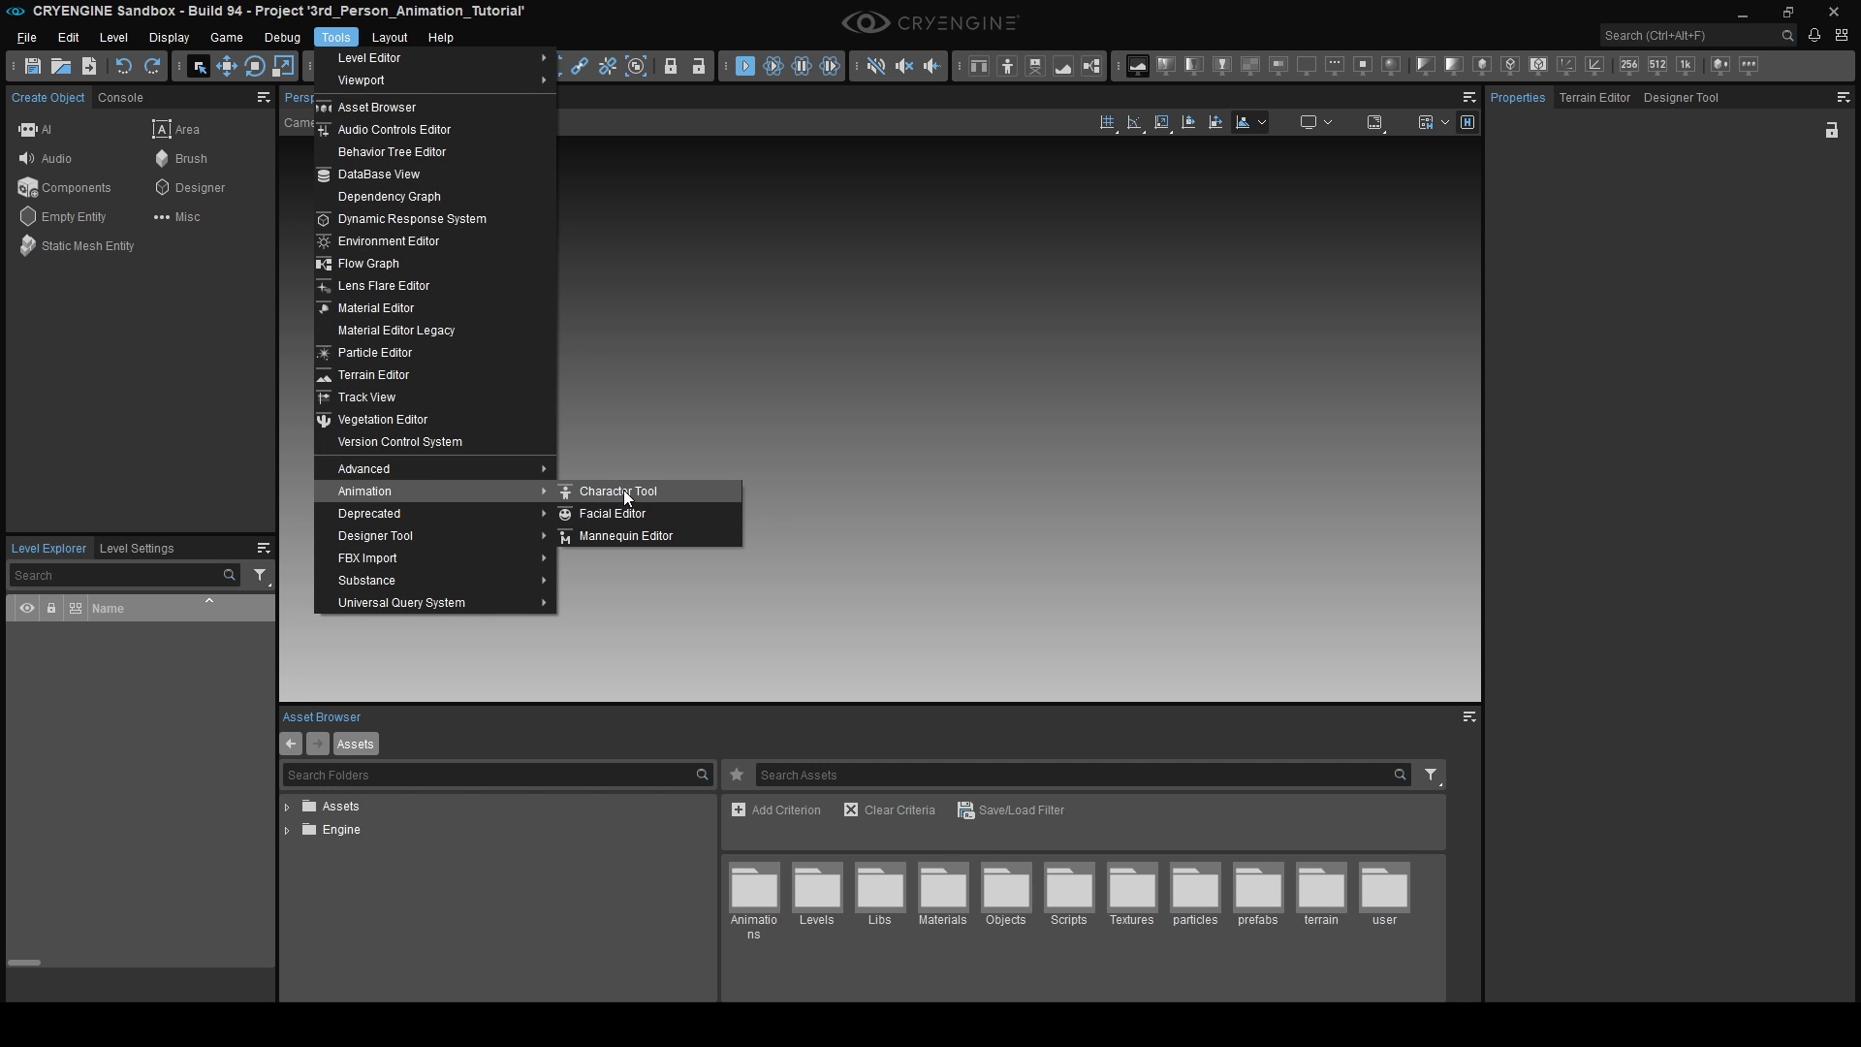
{"action": "left_click", "coordinate": [1633, 37]}
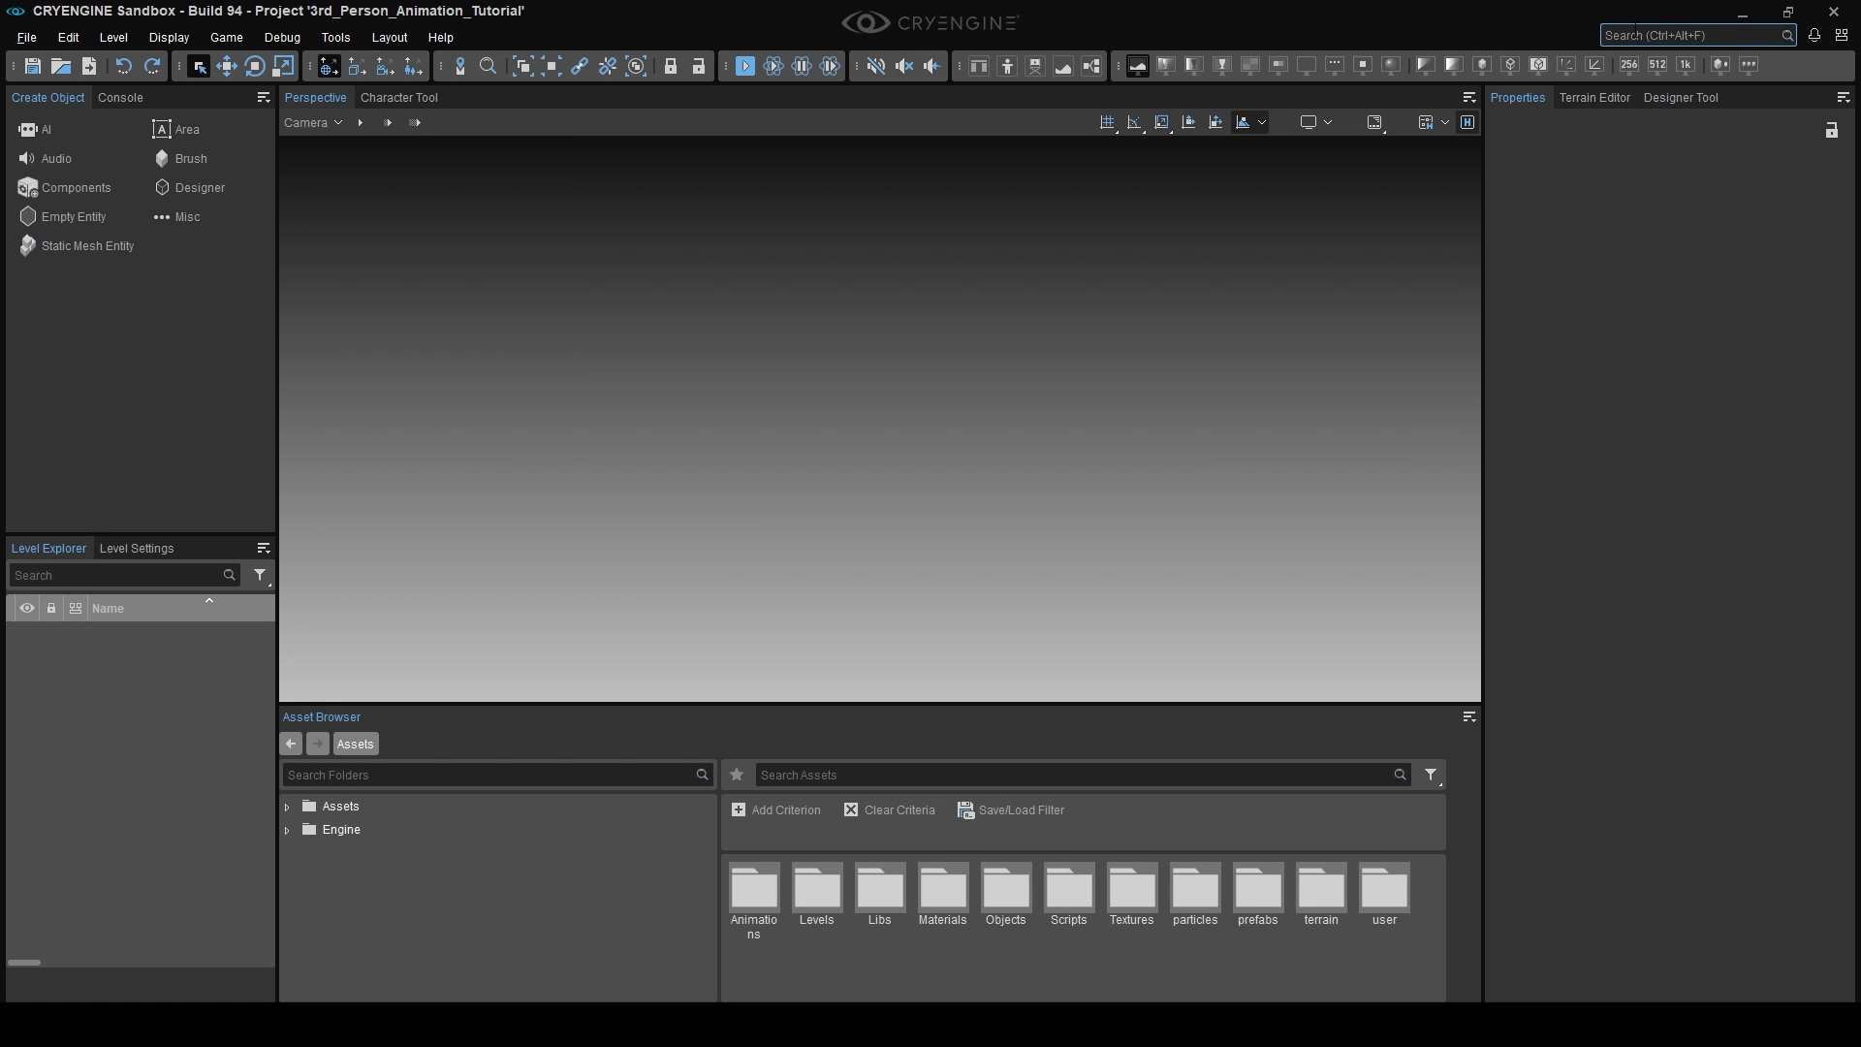
{"action": "type", "text": "Chara"}
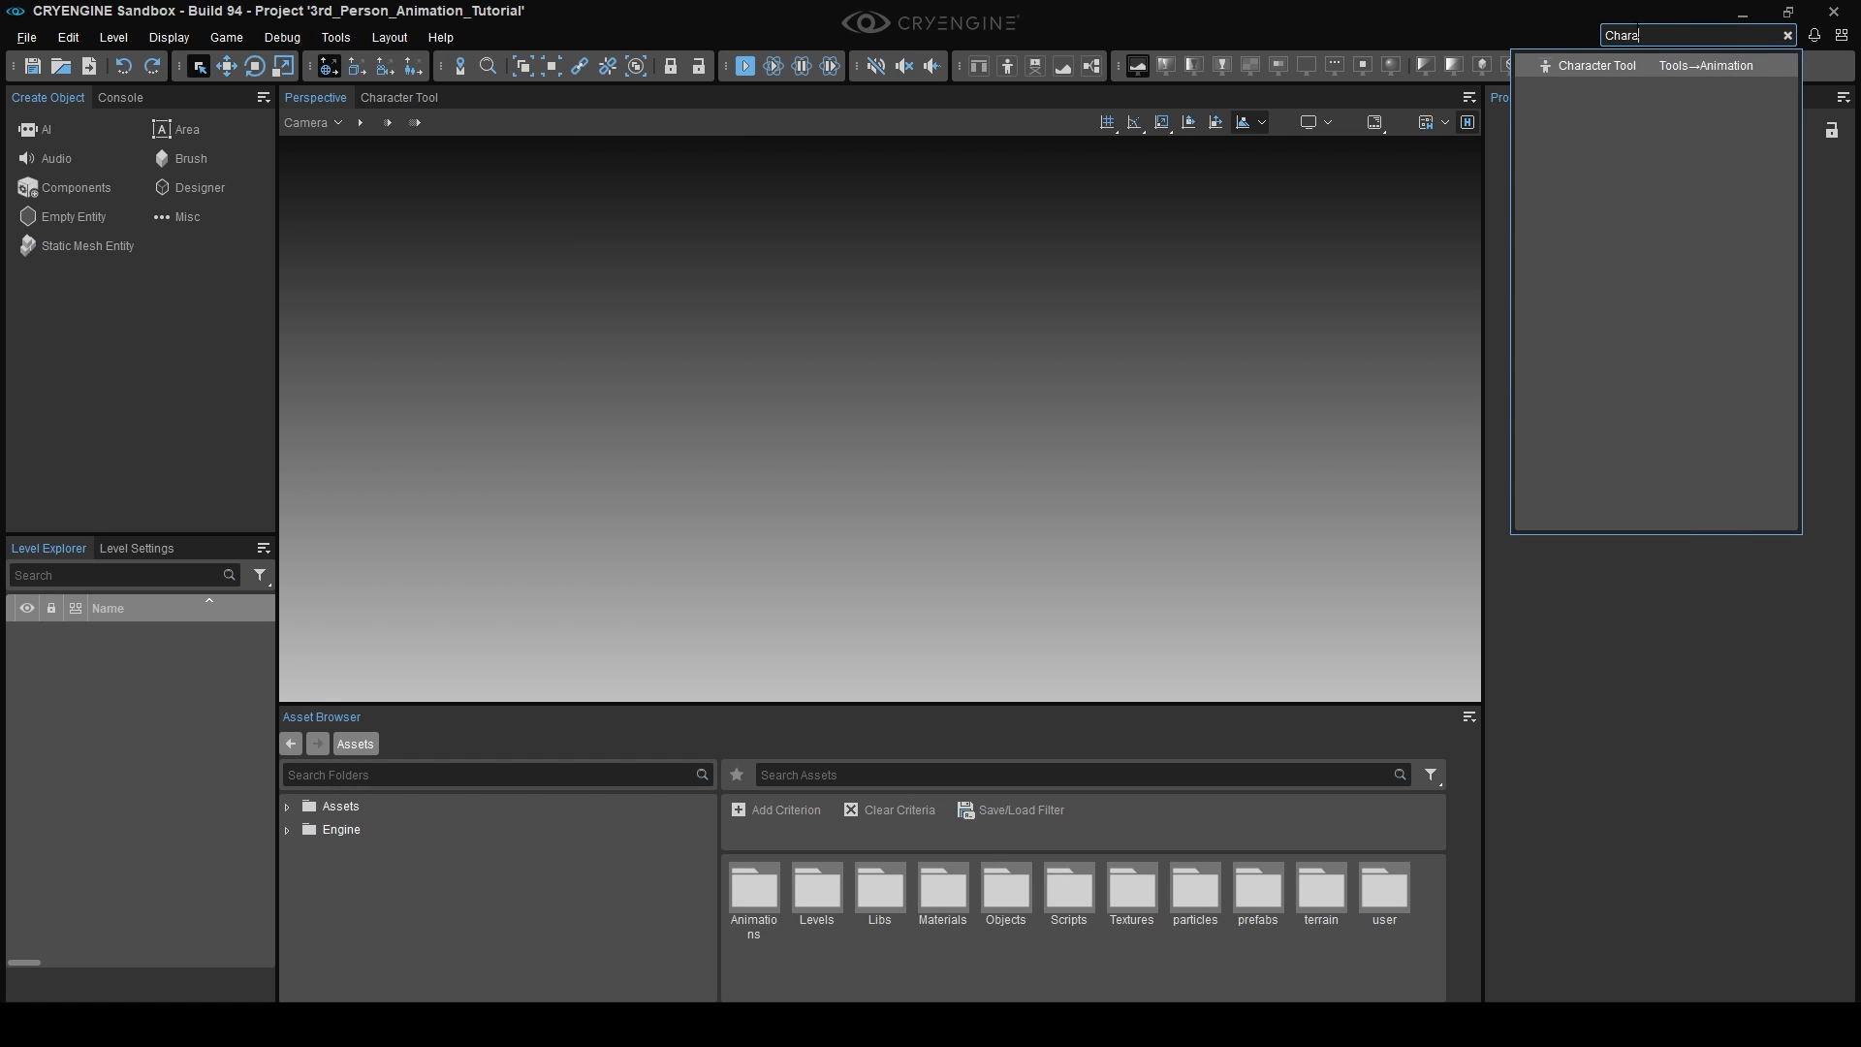
{"action": "left_click", "coordinate": [1609, 66]}
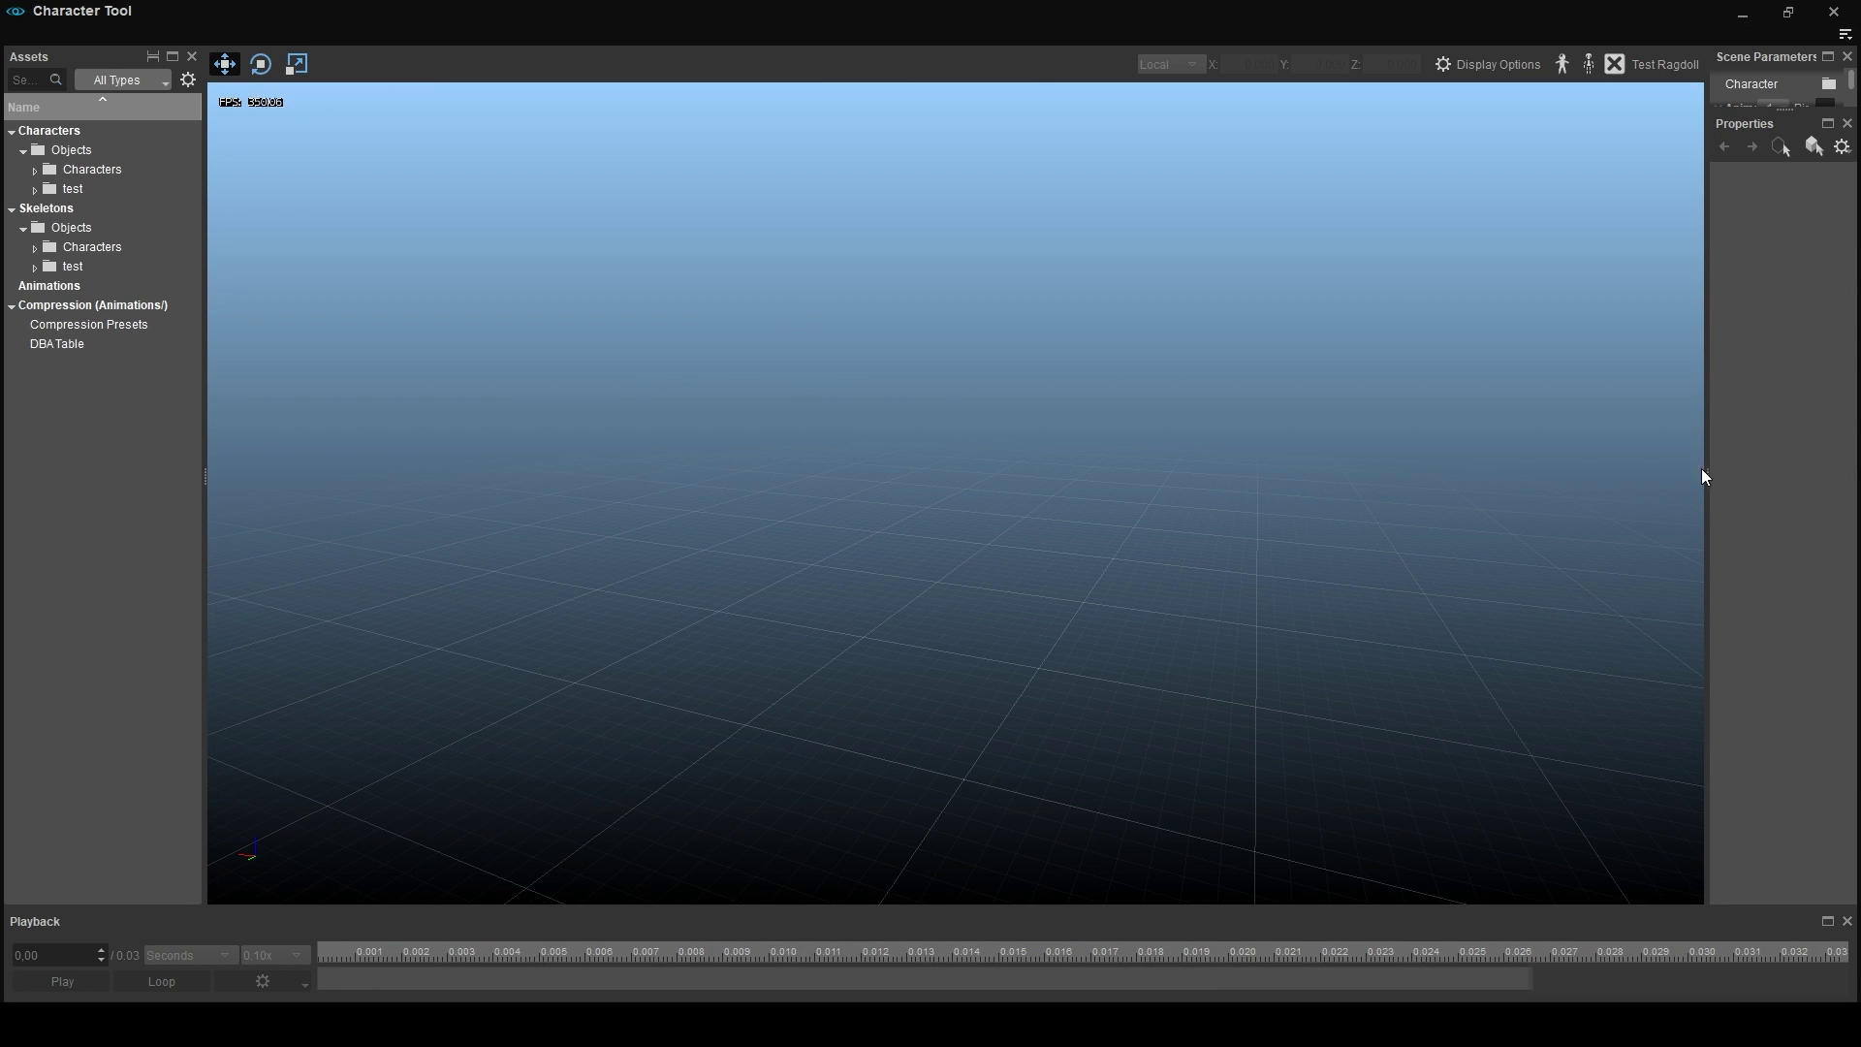
Widen the Properties and Assets panes and expand the Objects/Characters folder in the Characters asset tree.
{"action": "left_click_drag", "start_coordinate": [1705, 476], "coordinate": [1408, 511]}
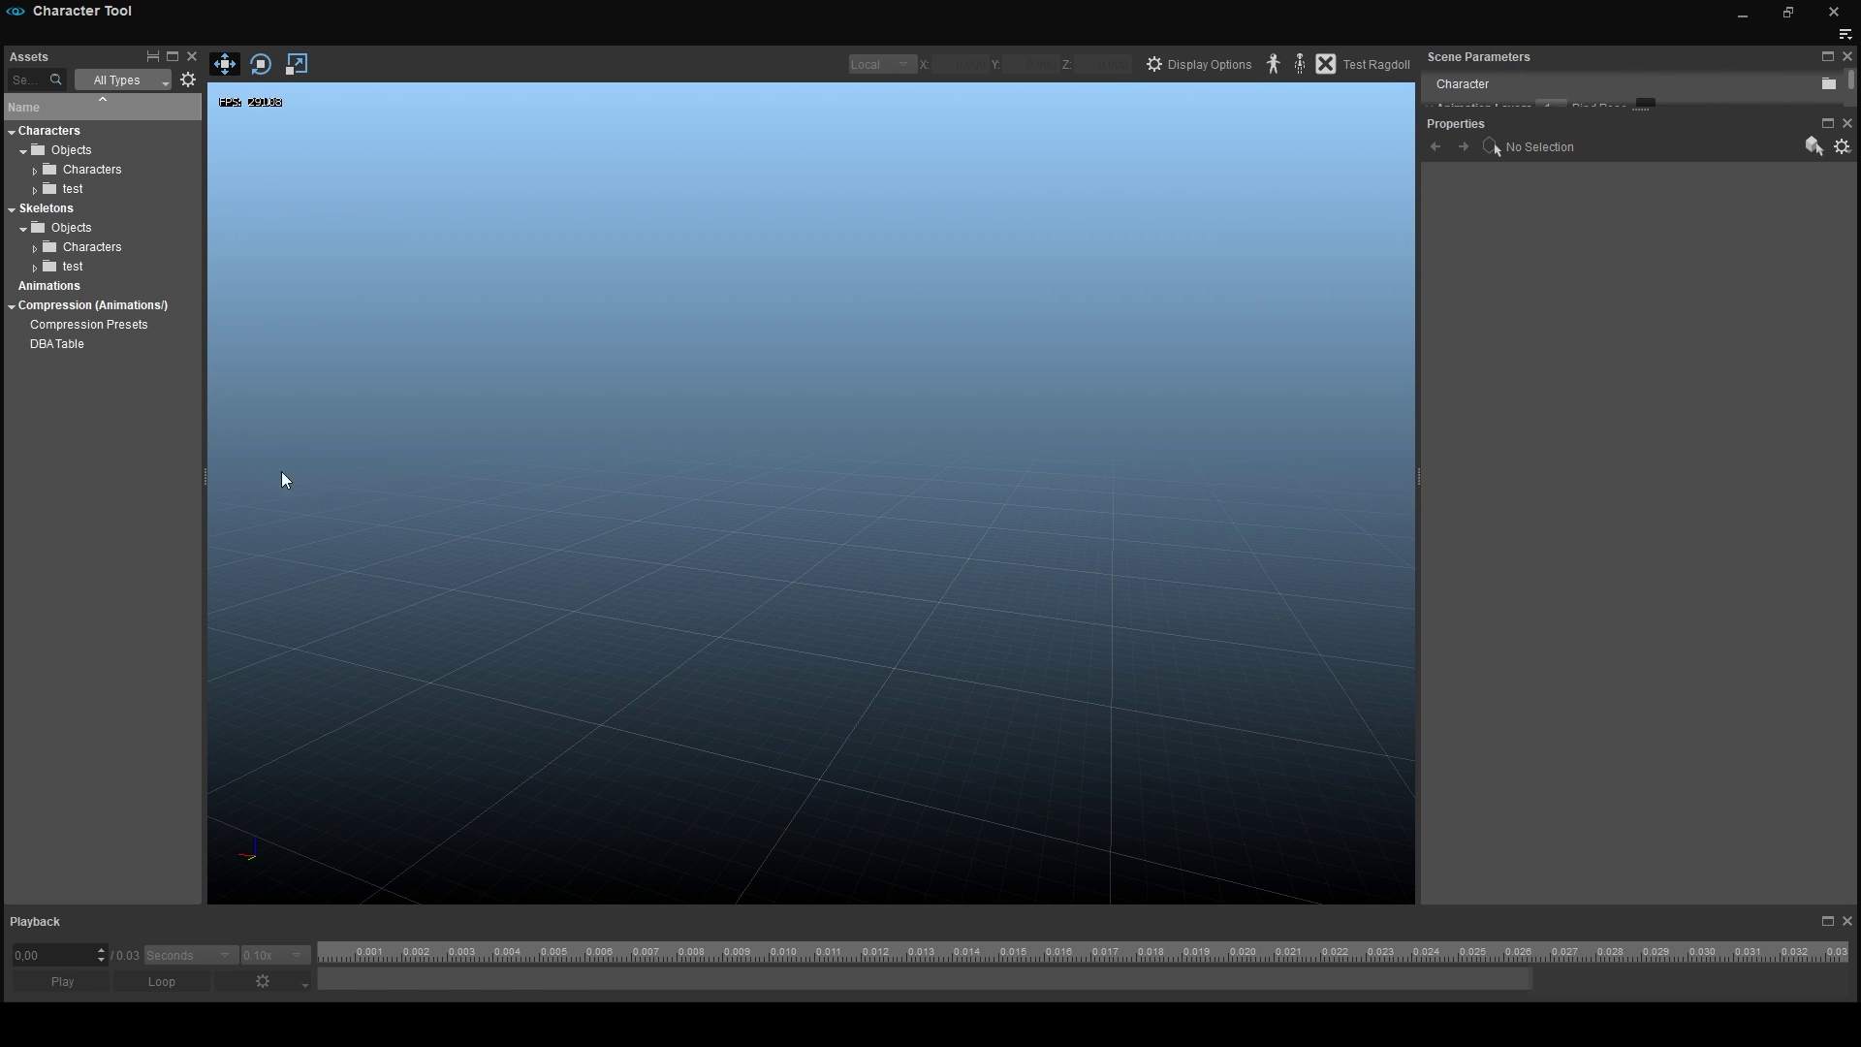
{"action": "left_click_drag", "start_coordinate": [206, 481], "coordinate": [335, 482]}
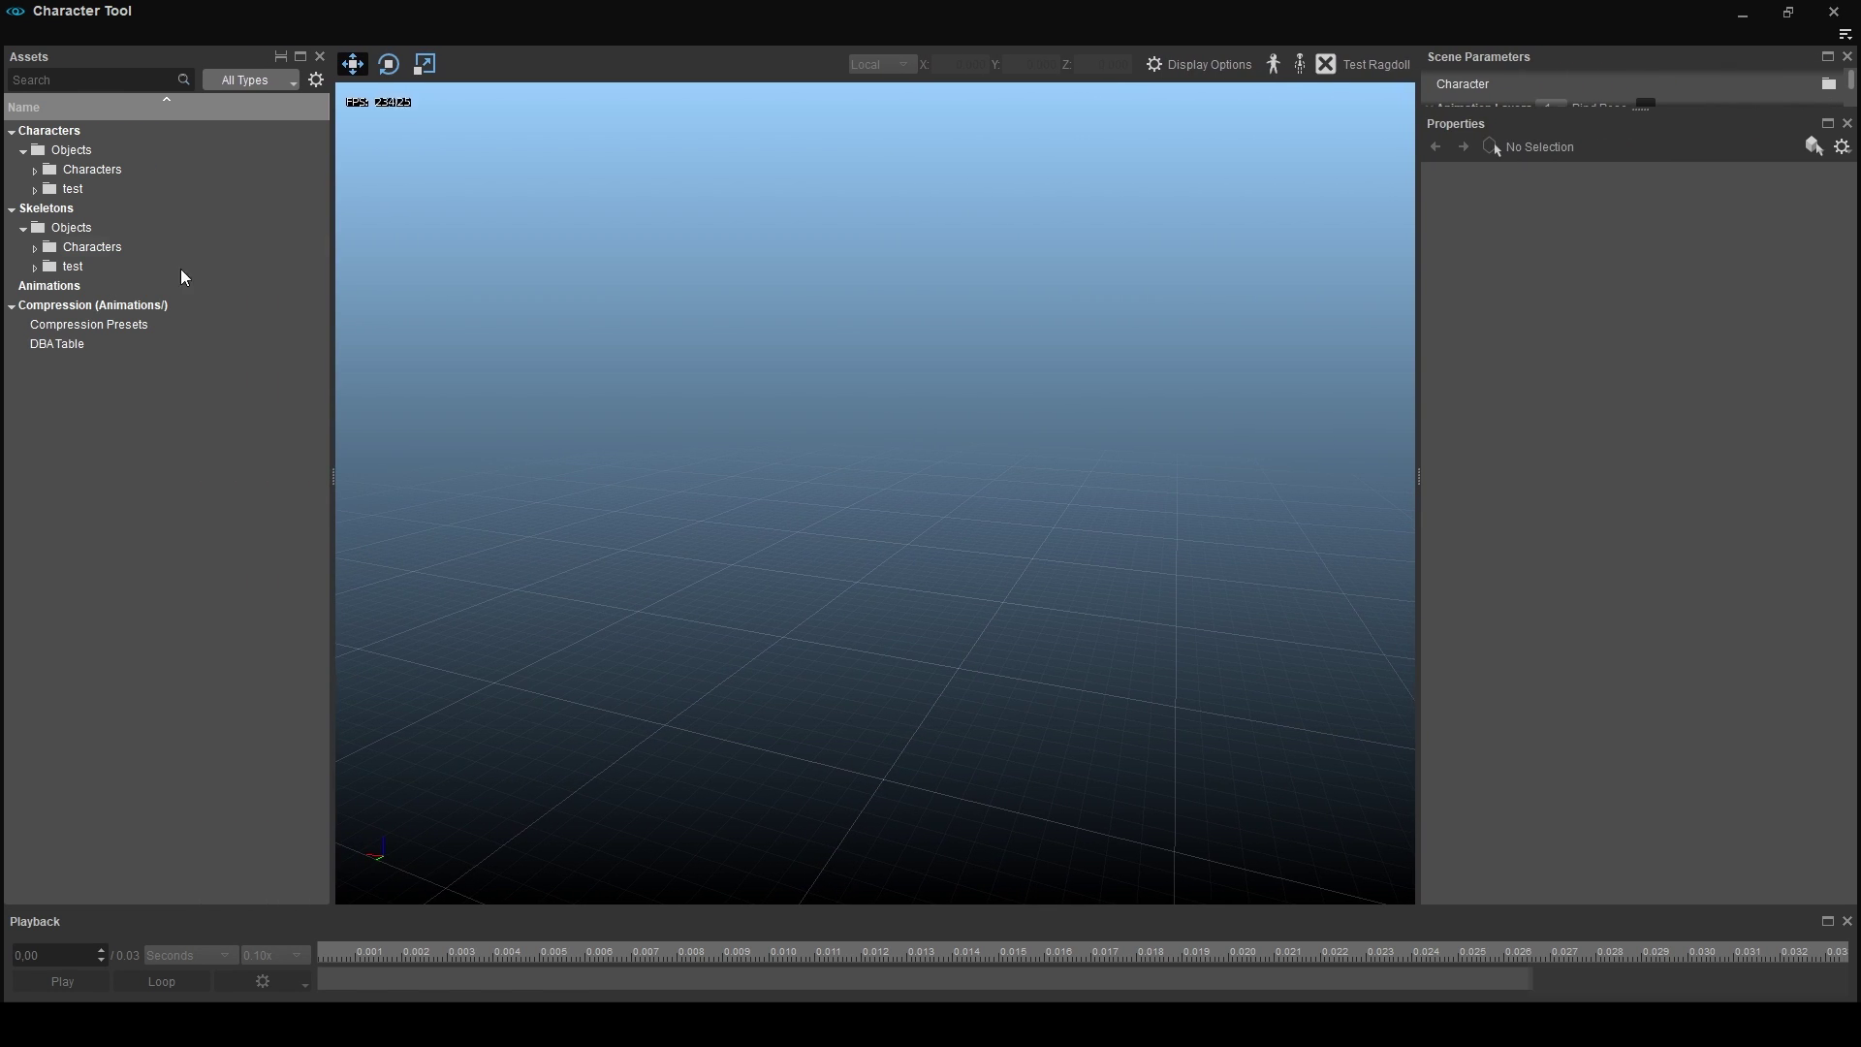
{"action": "left_click", "coordinate": [35, 171]}
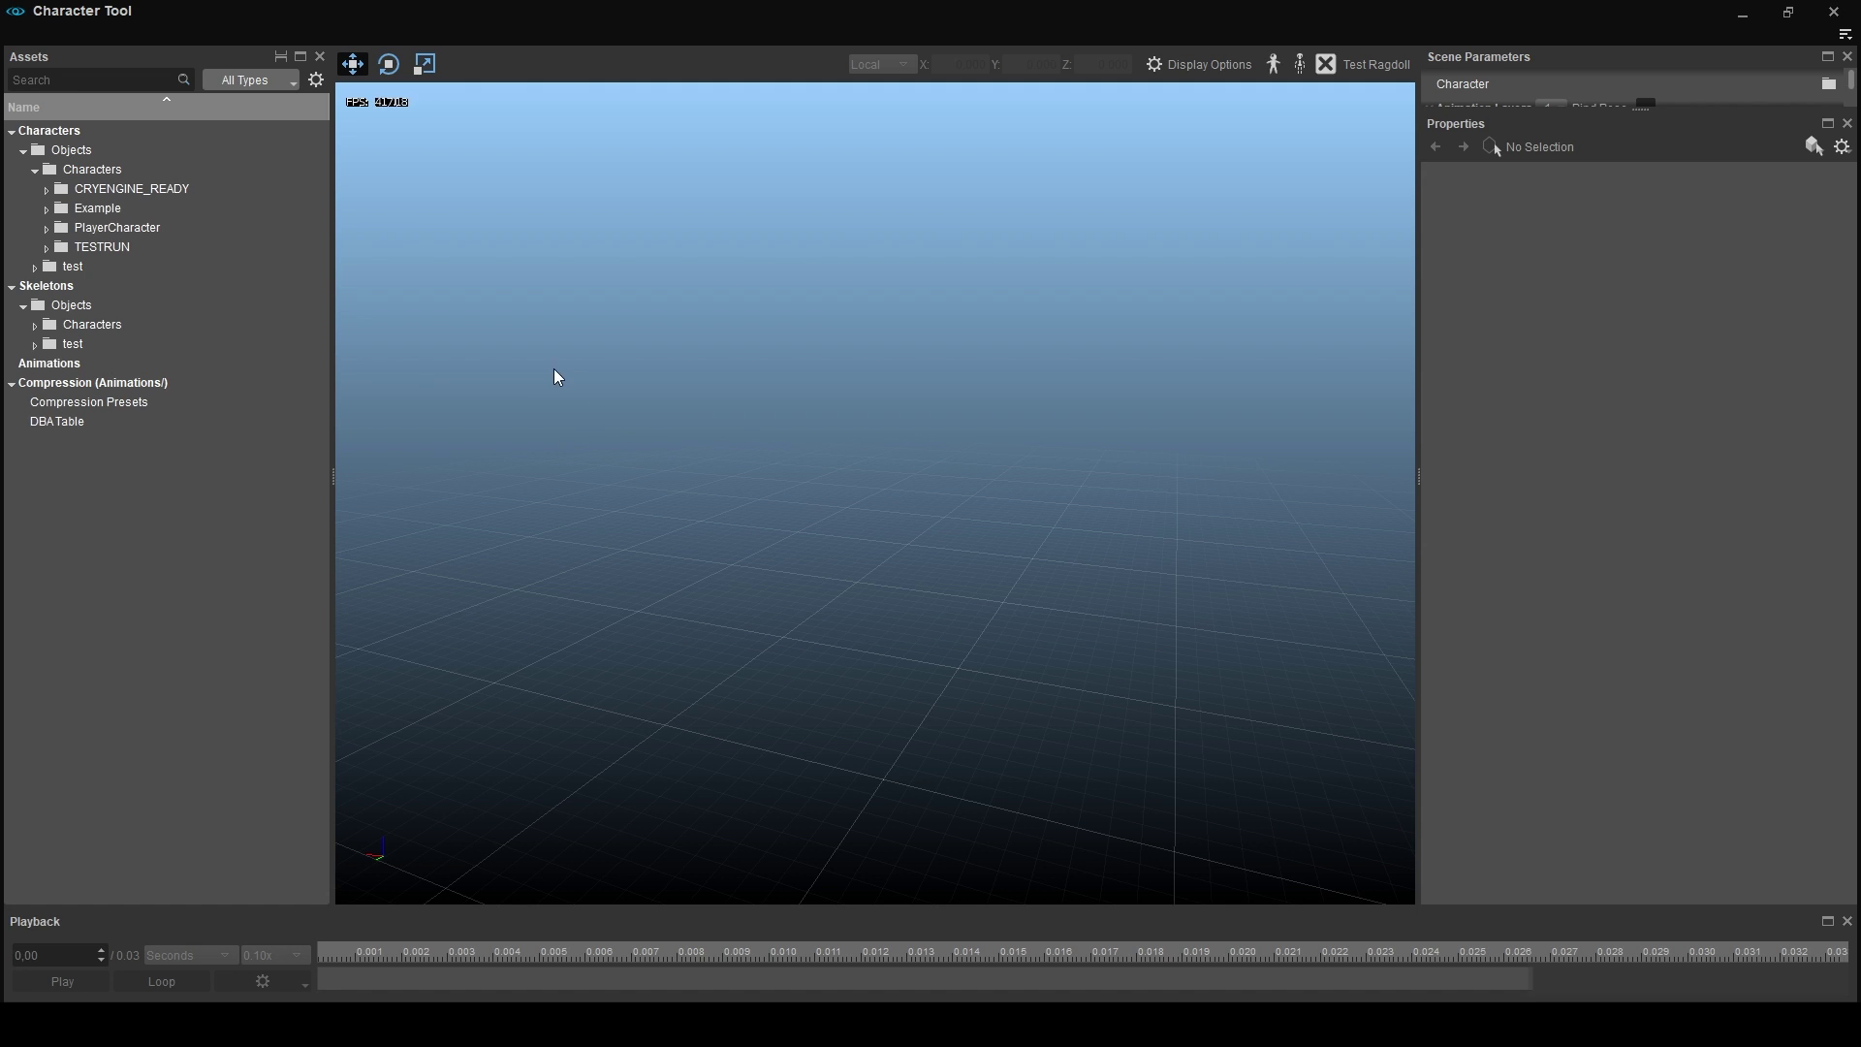
{"action": "left_click_drag", "start_coordinate": [332, 470], "coordinate": [336, 469]}
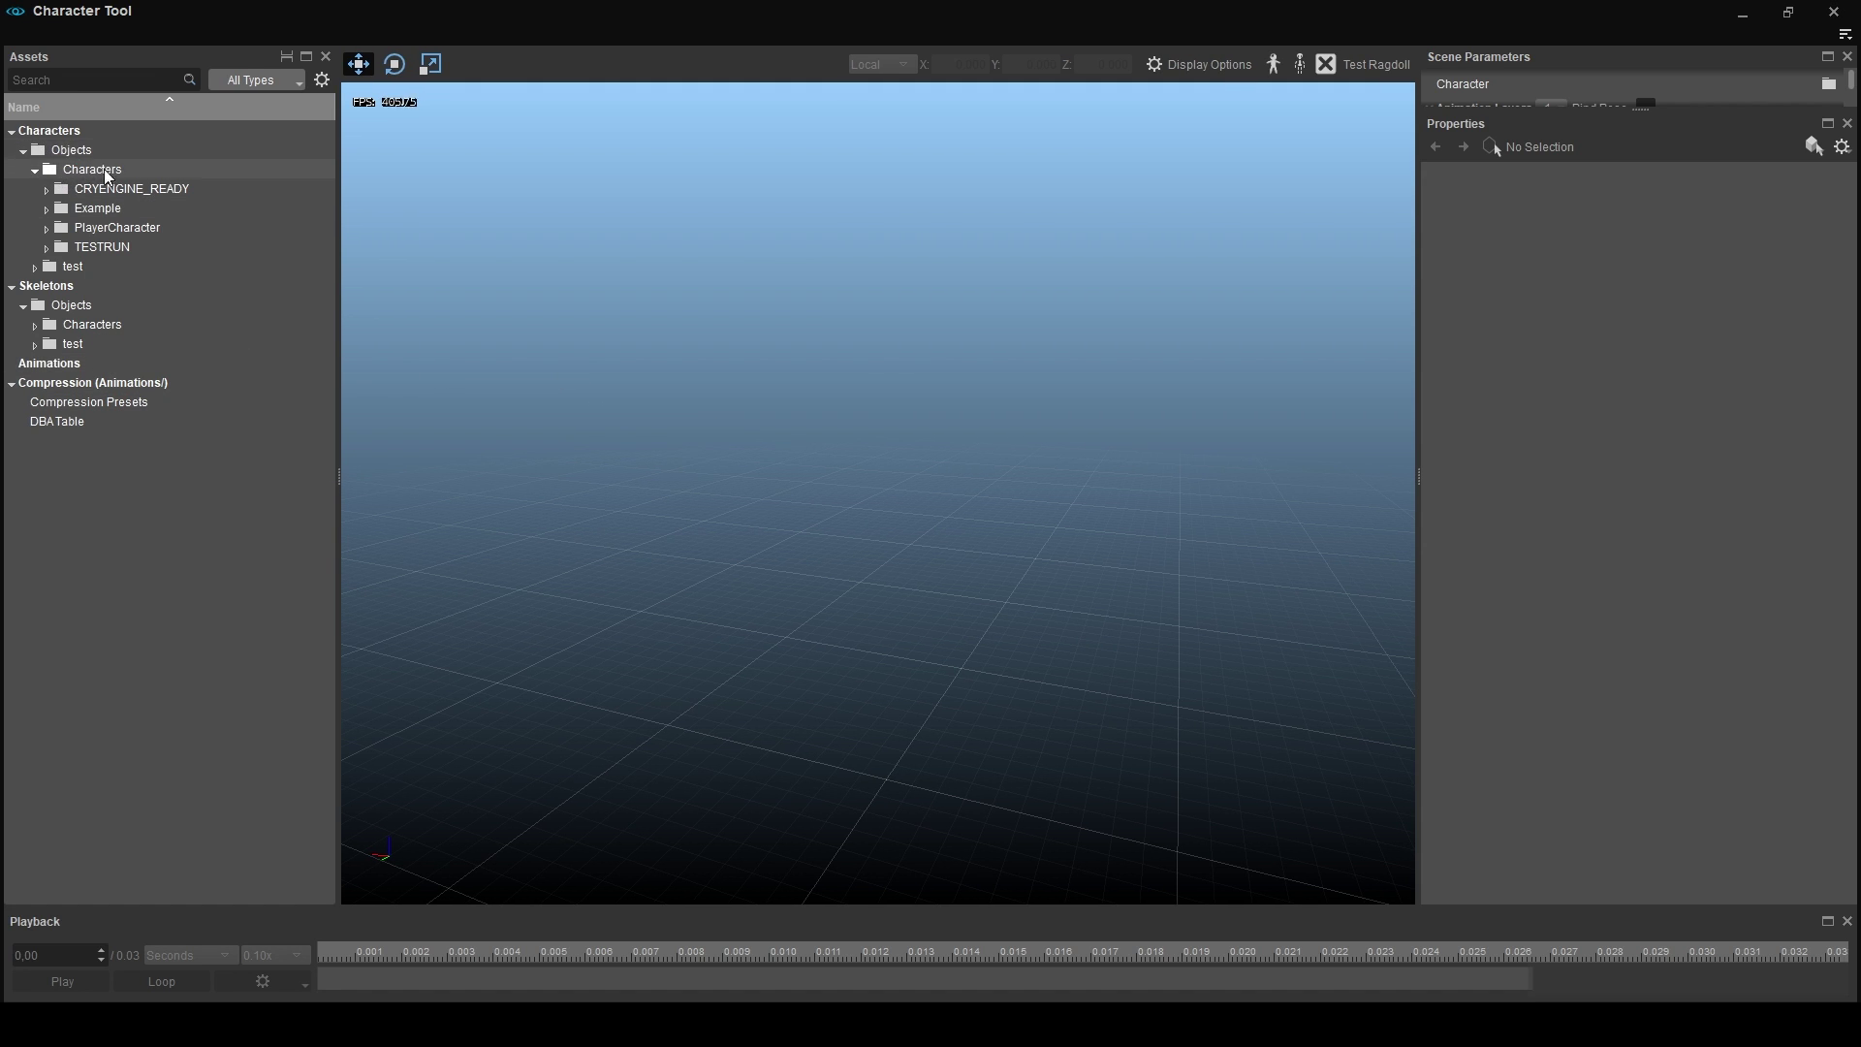
Load the Oriented_Tpose_Bot.cdf character from the PlayerCharacter folder into the viewport.
{"action": "left_click", "coordinate": [46, 228]}
{"action": "left_click", "coordinate": [128, 247]}
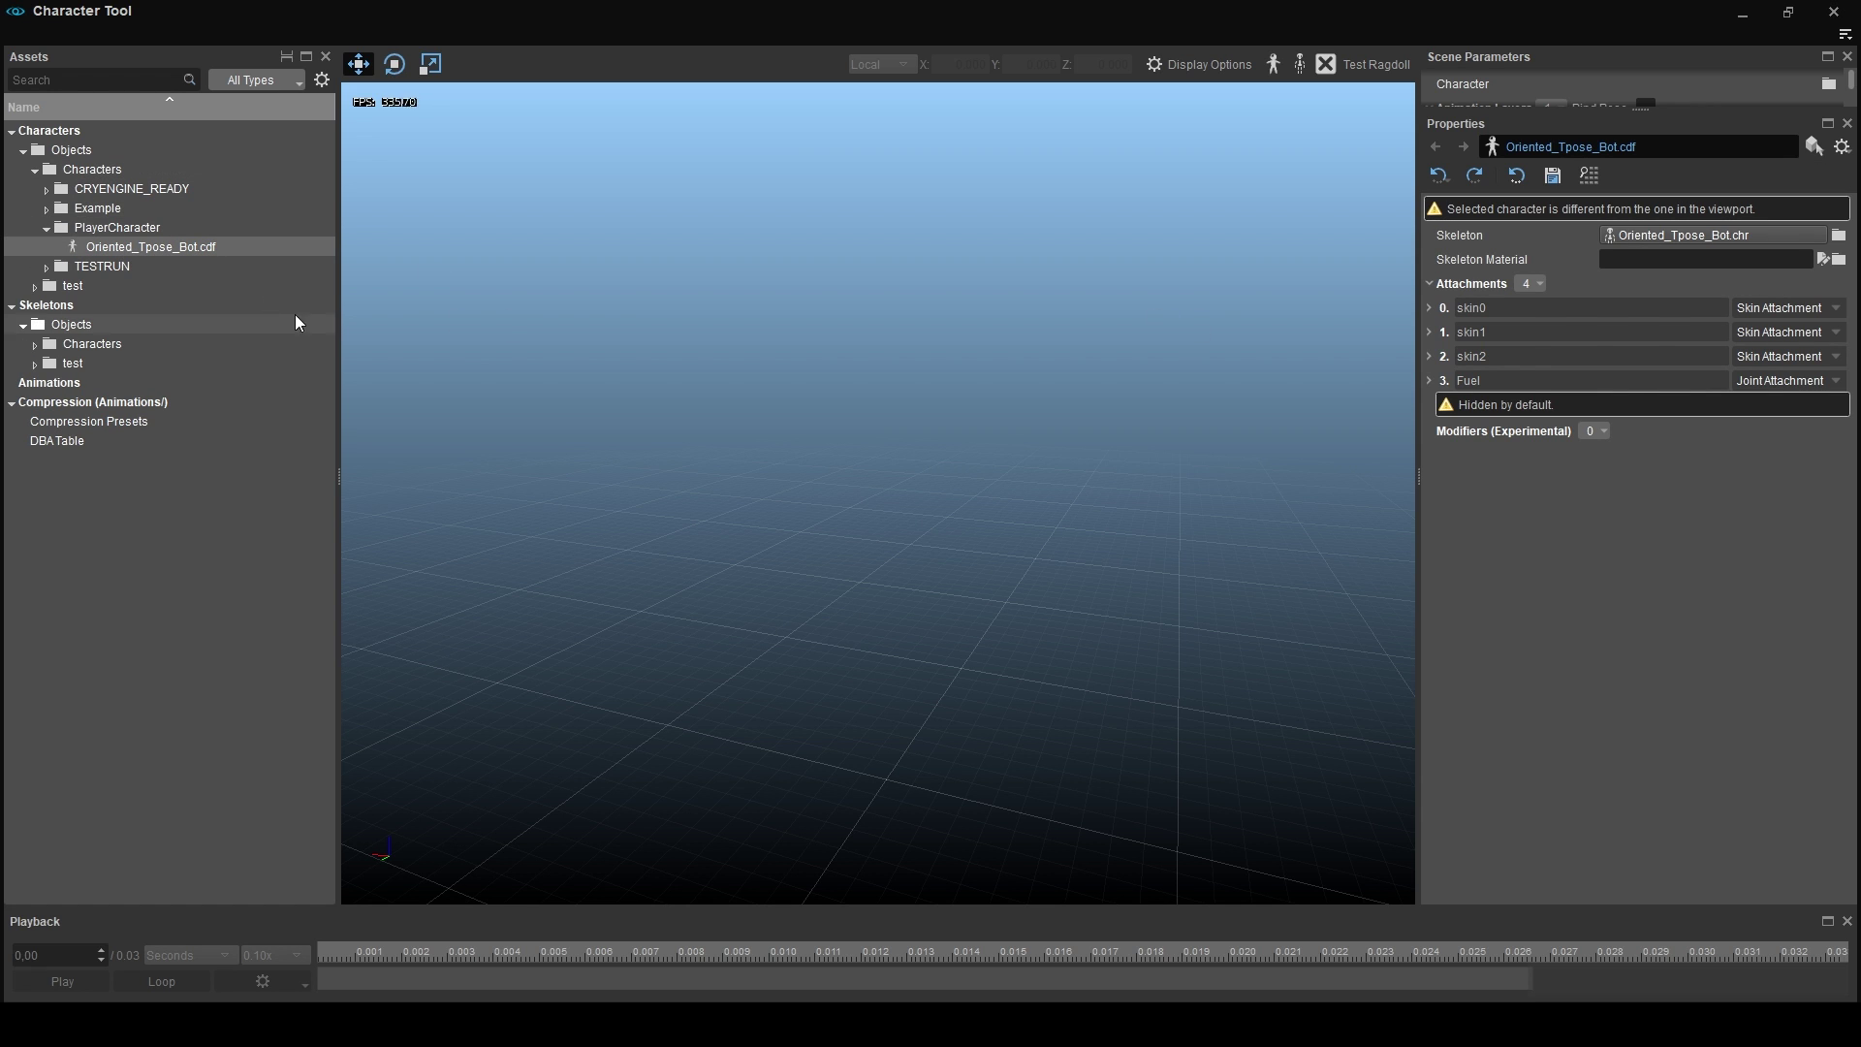
{"action": "double_click", "coordinate": [181, 250]}
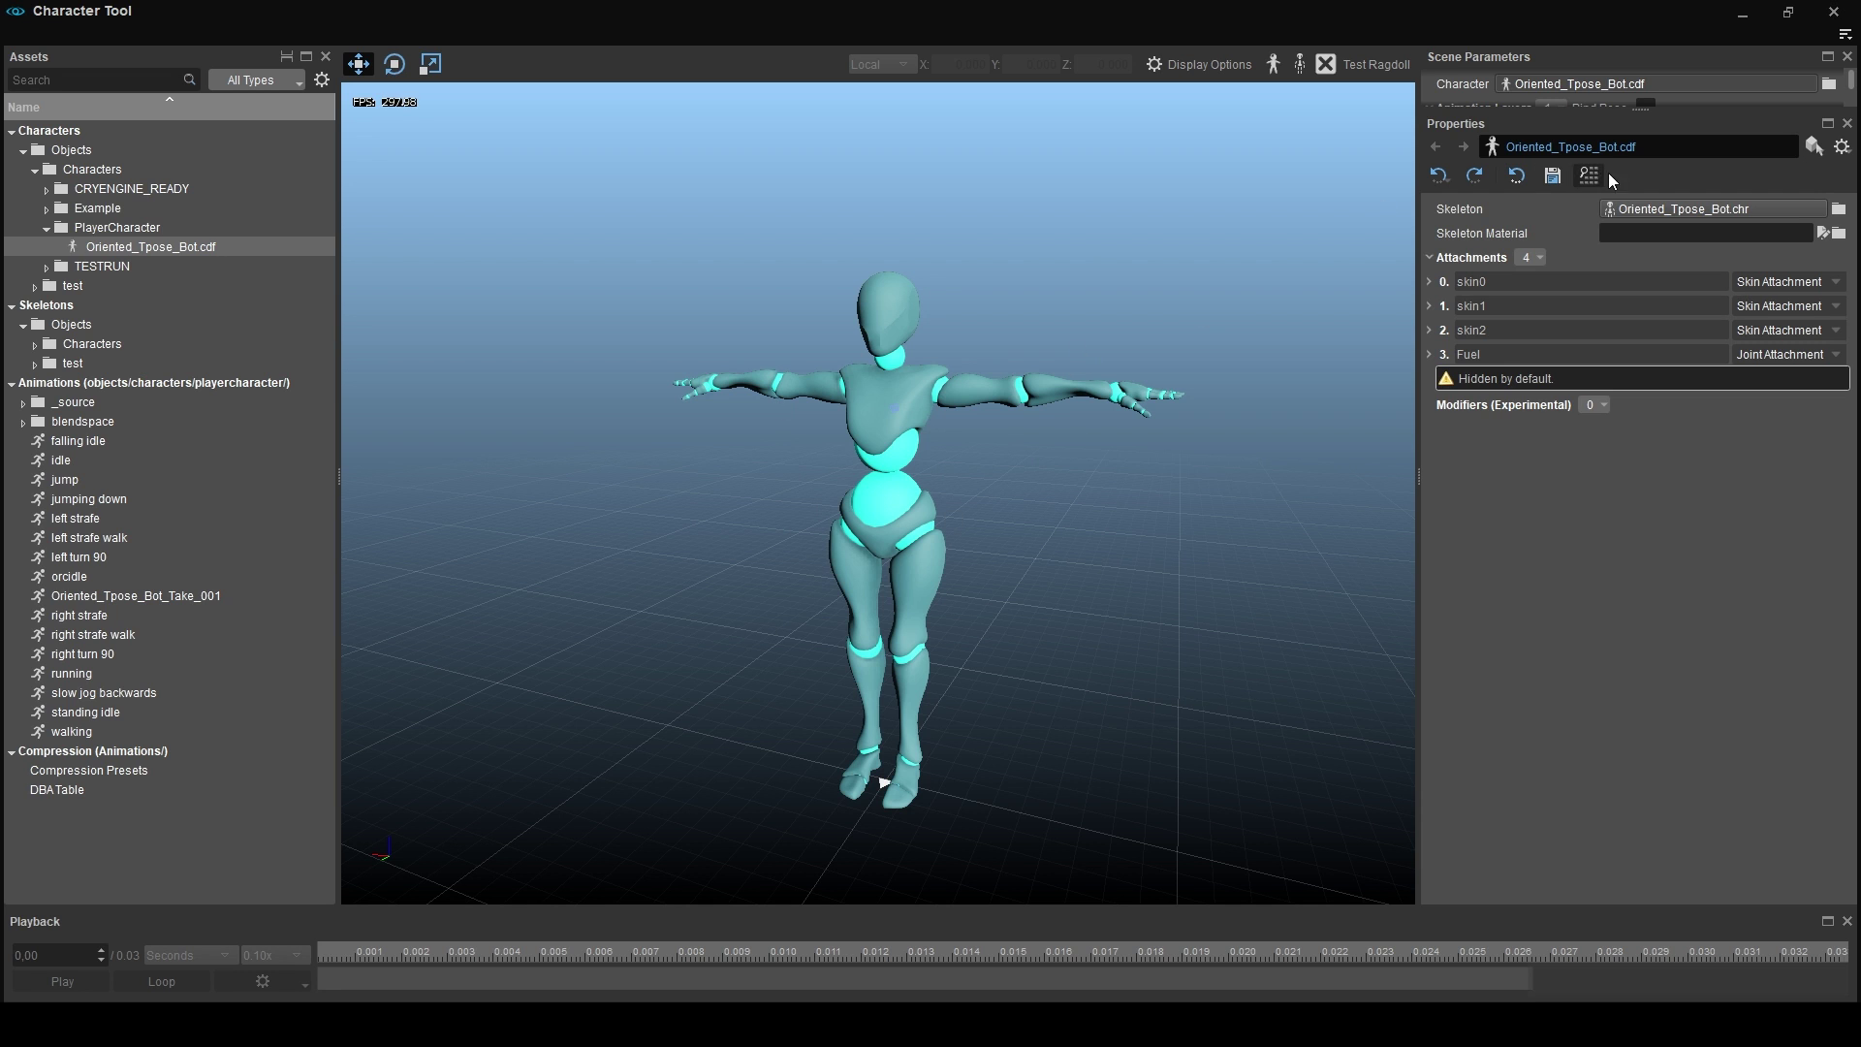
Widen the Properties pane further and examine the settings of the character's skin0 attachment.
{"action": "left_click_drag", "start_coordinate": [1417, 483], "coordinate": [1320, 483]}
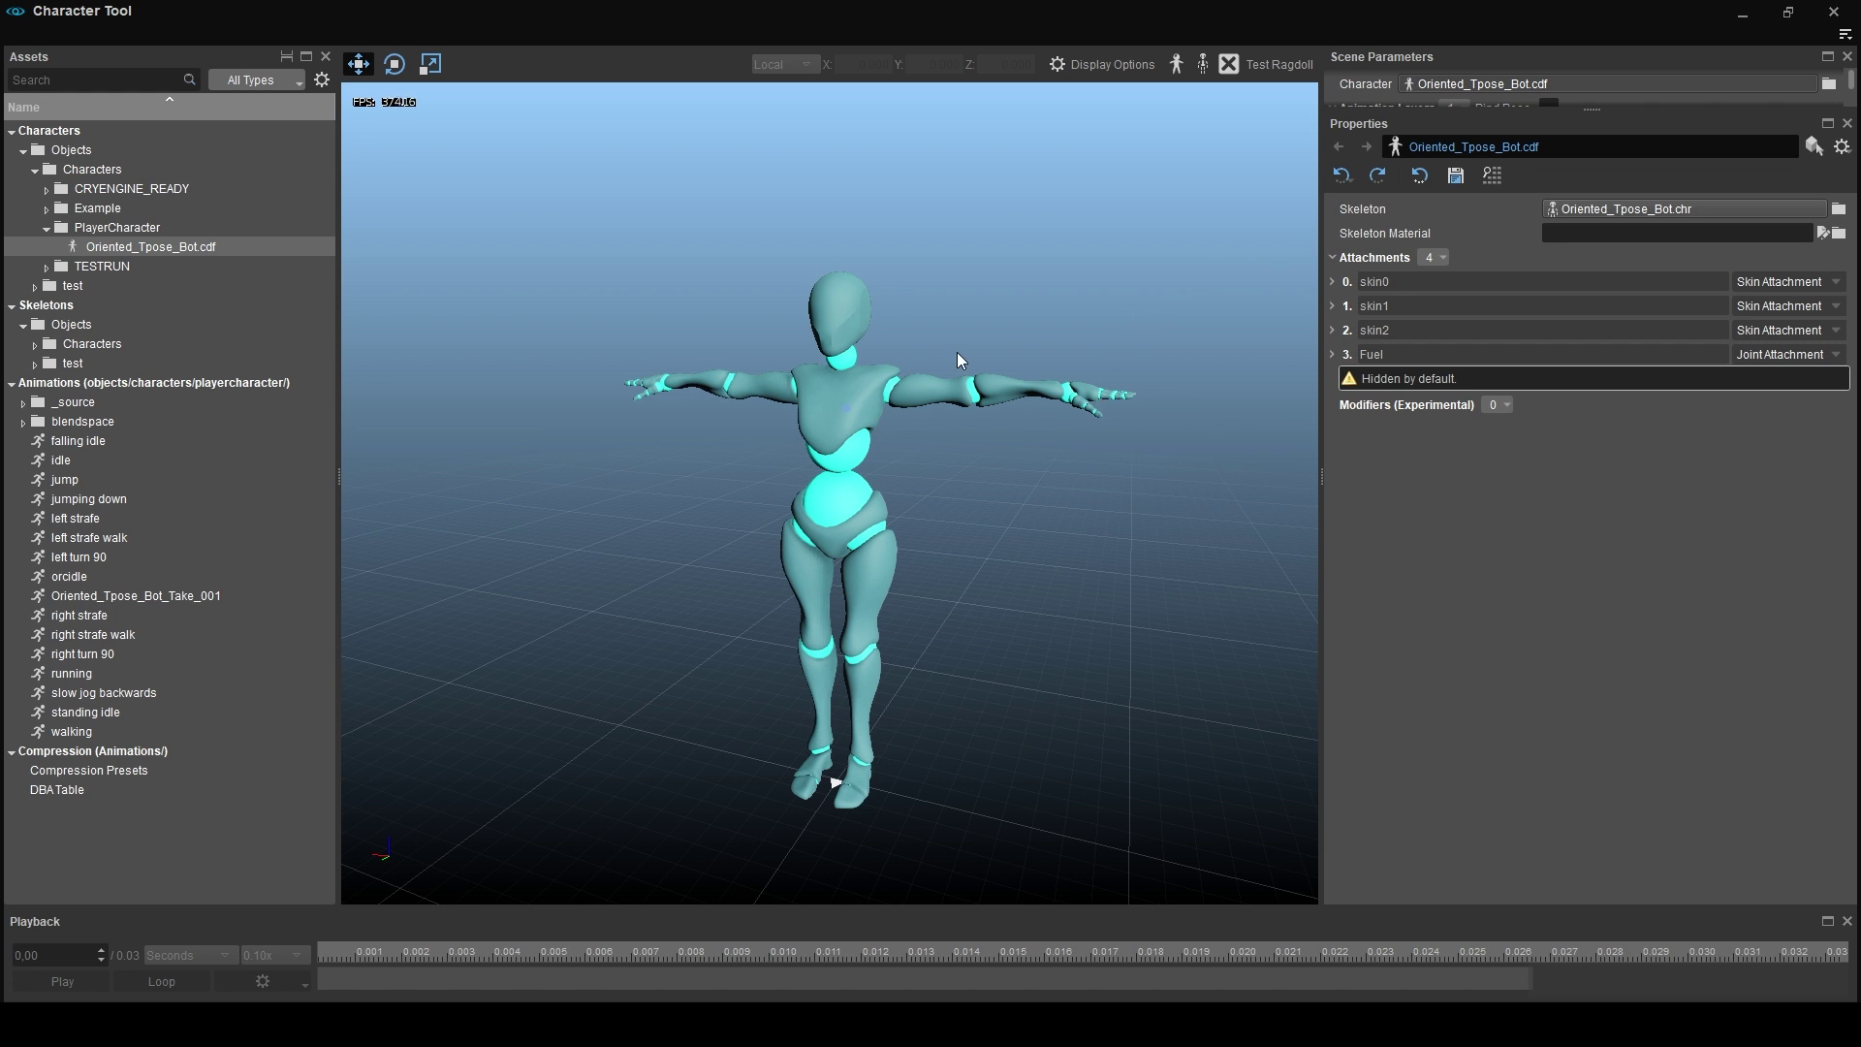
{"action": "mouse_move", "coordinate": [899, 474]}
{"action": "right_mouse_down"}
{"action": "mouse_move", "coordinate": [960, 479]}
{"action": "mouse_move", "coordinate": [939, 441]}
{"action": "mouse_move", "coordinate": [899, 475]}
{"action": "right_mouse_up"}
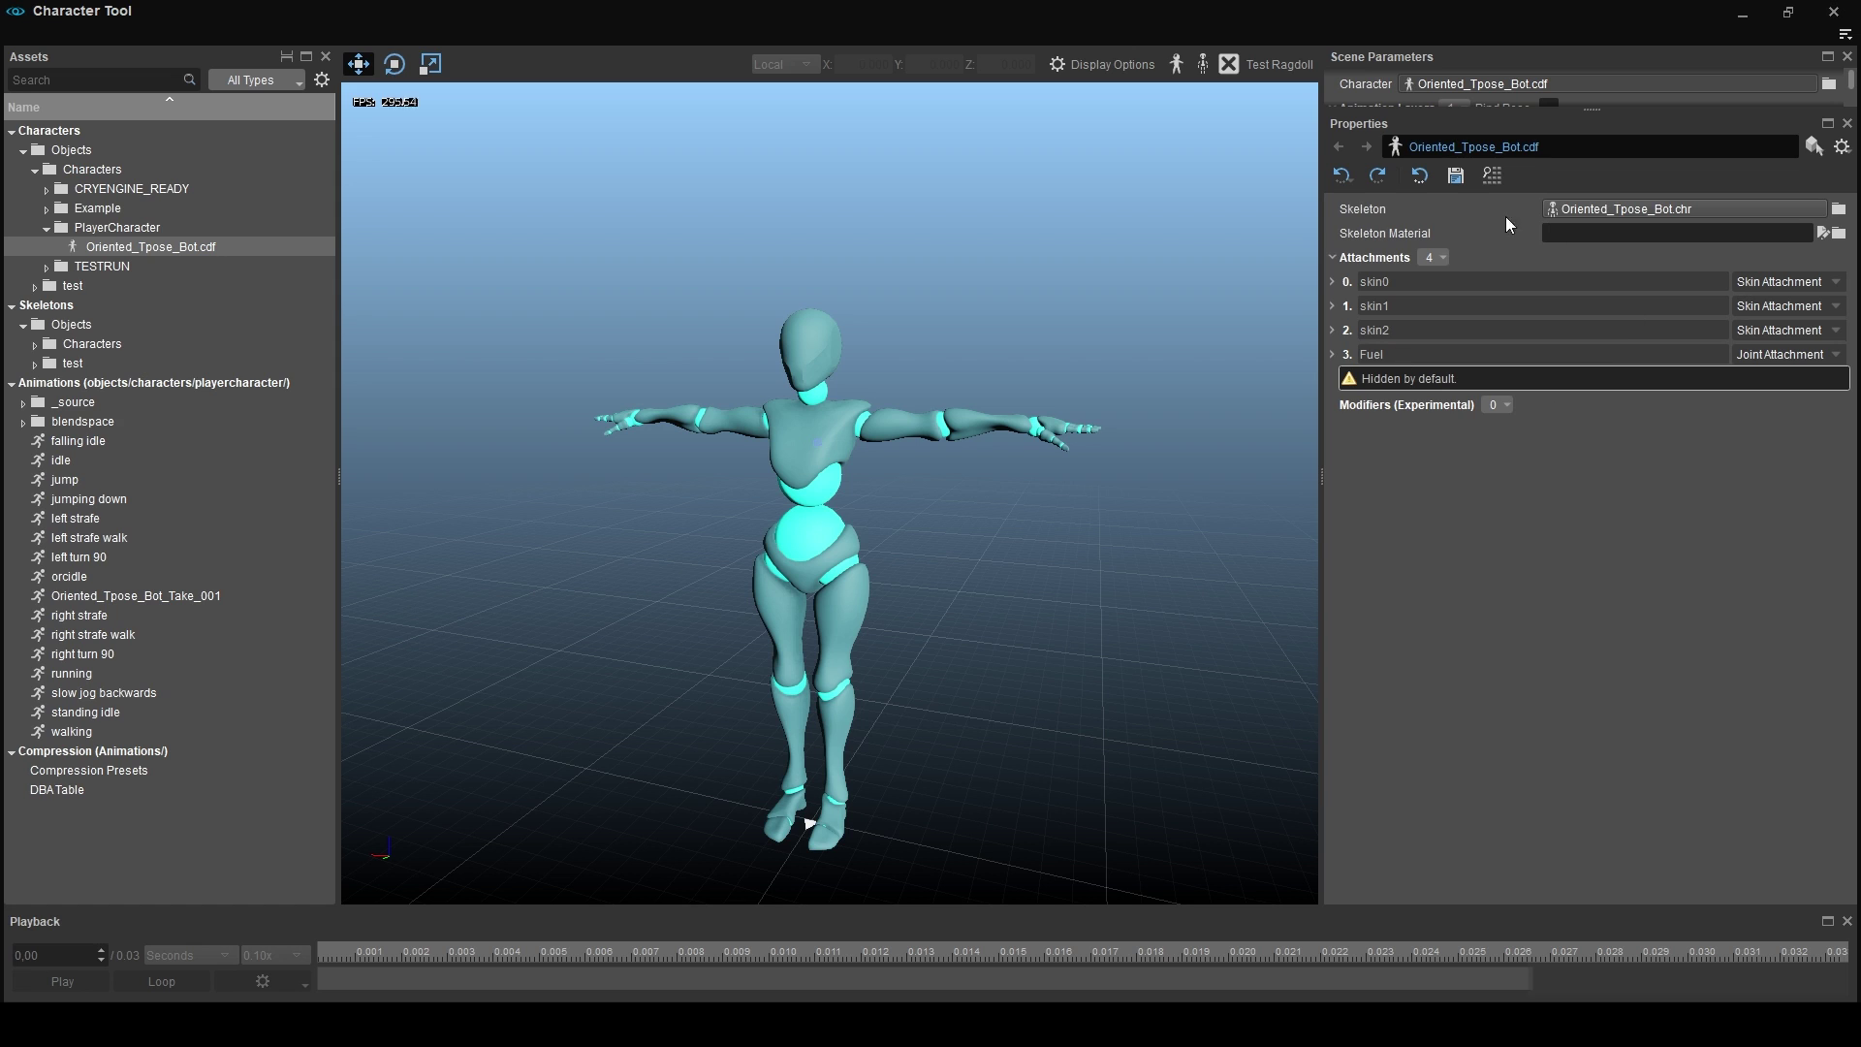
{"action": "left_click", "coordinate": [1333, 282]}
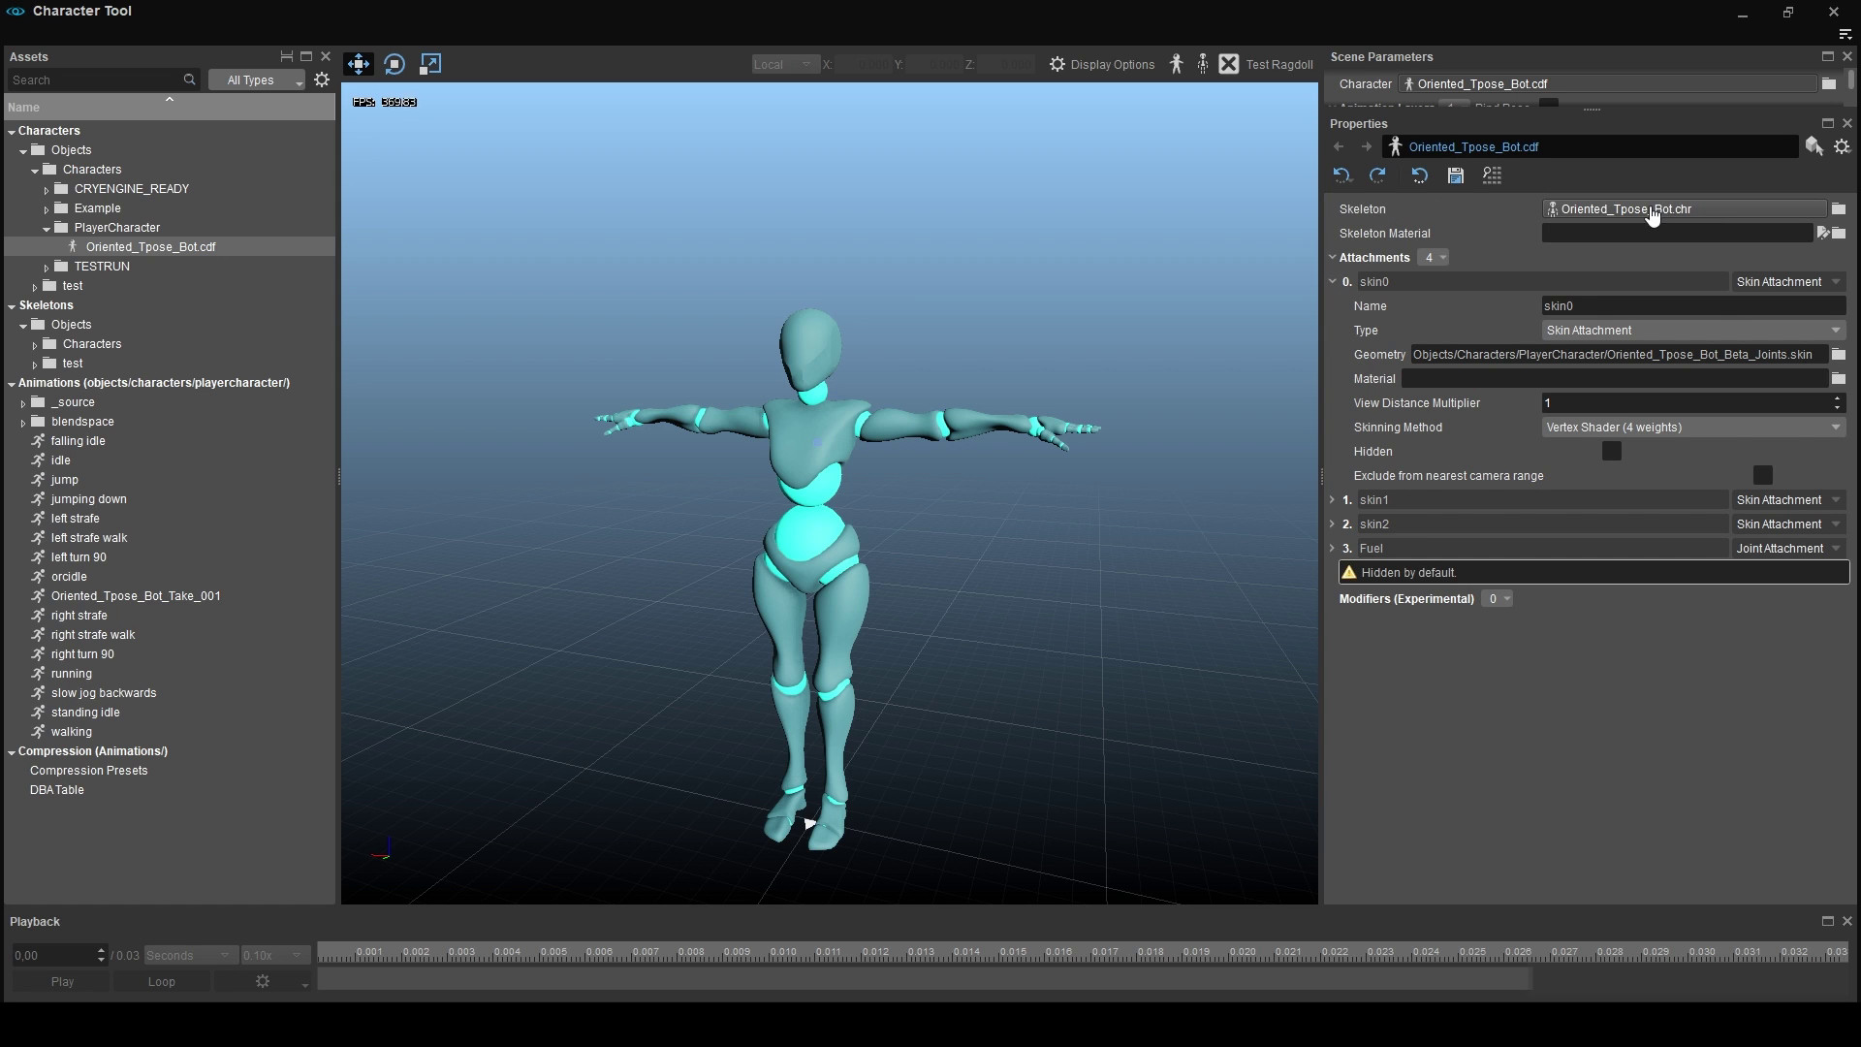
{"action": "right_click_drag", "start_coordinate": [820, 429], "coordinate": [855, 445]}
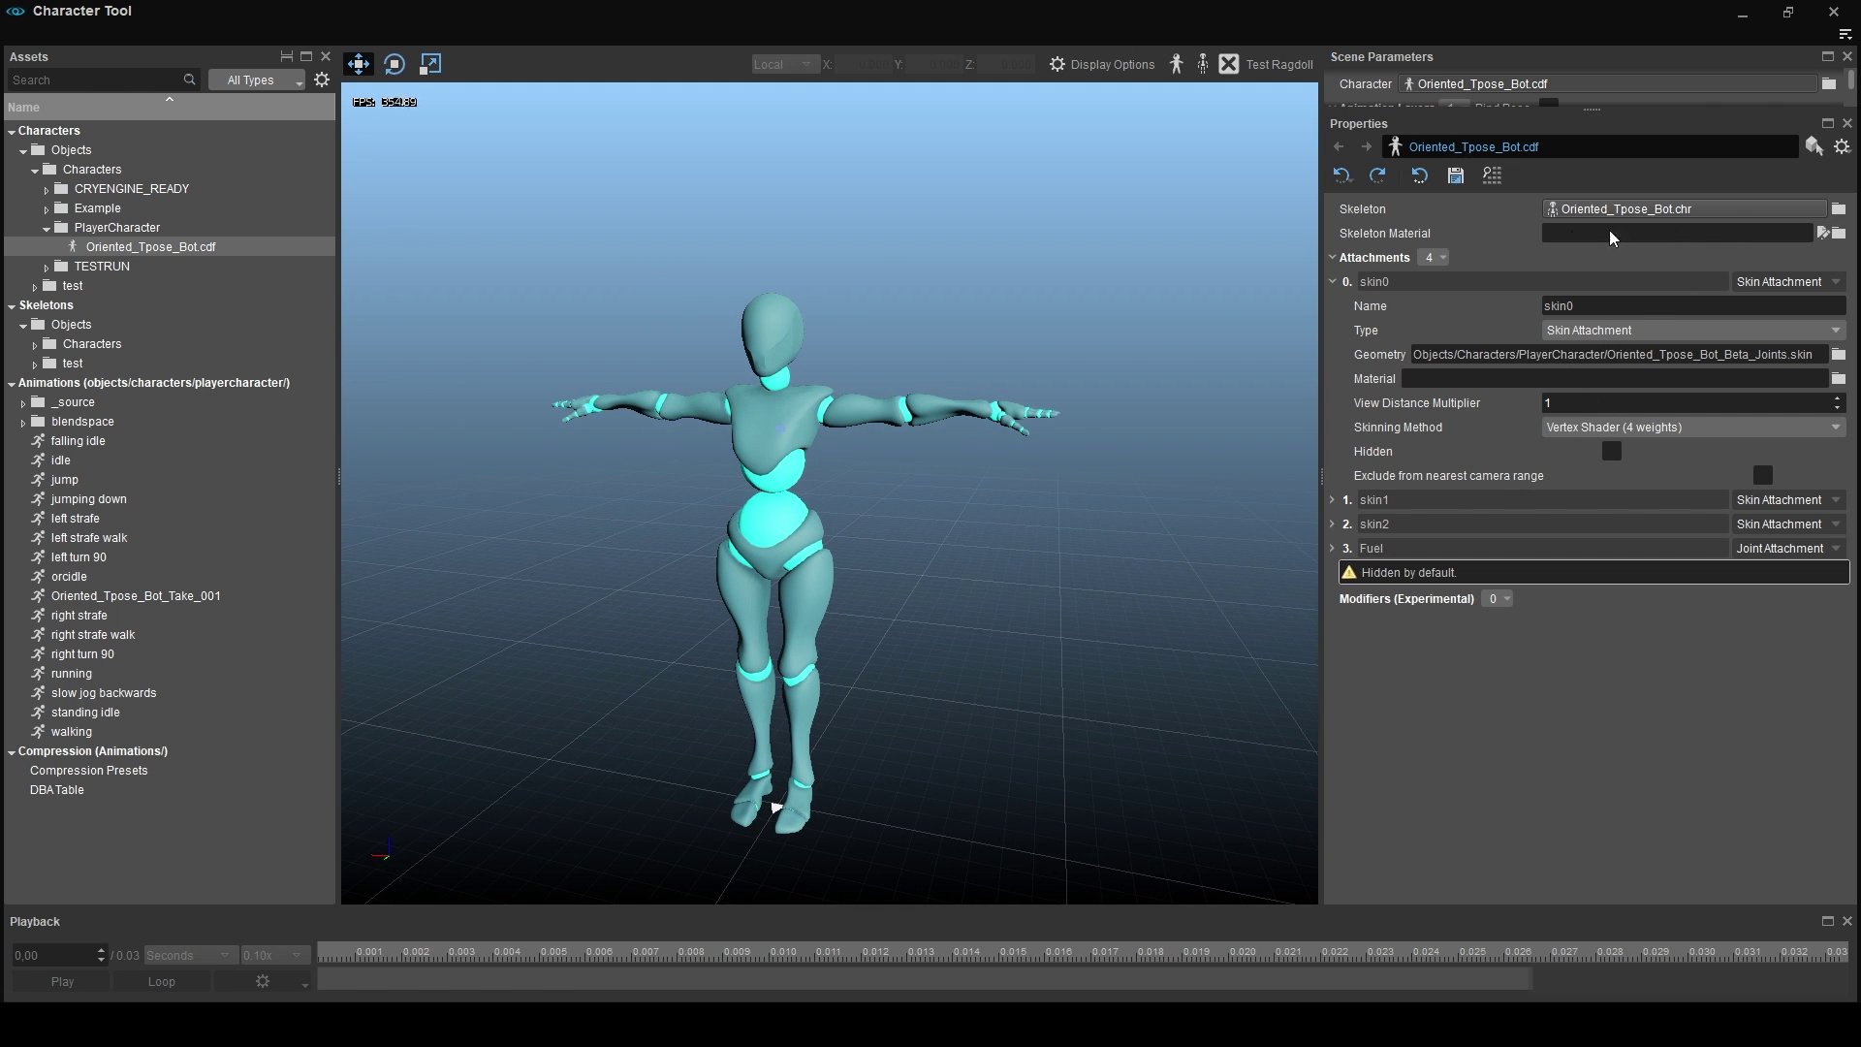
{"action": "left_click", "coordinate": [1335, 282]}
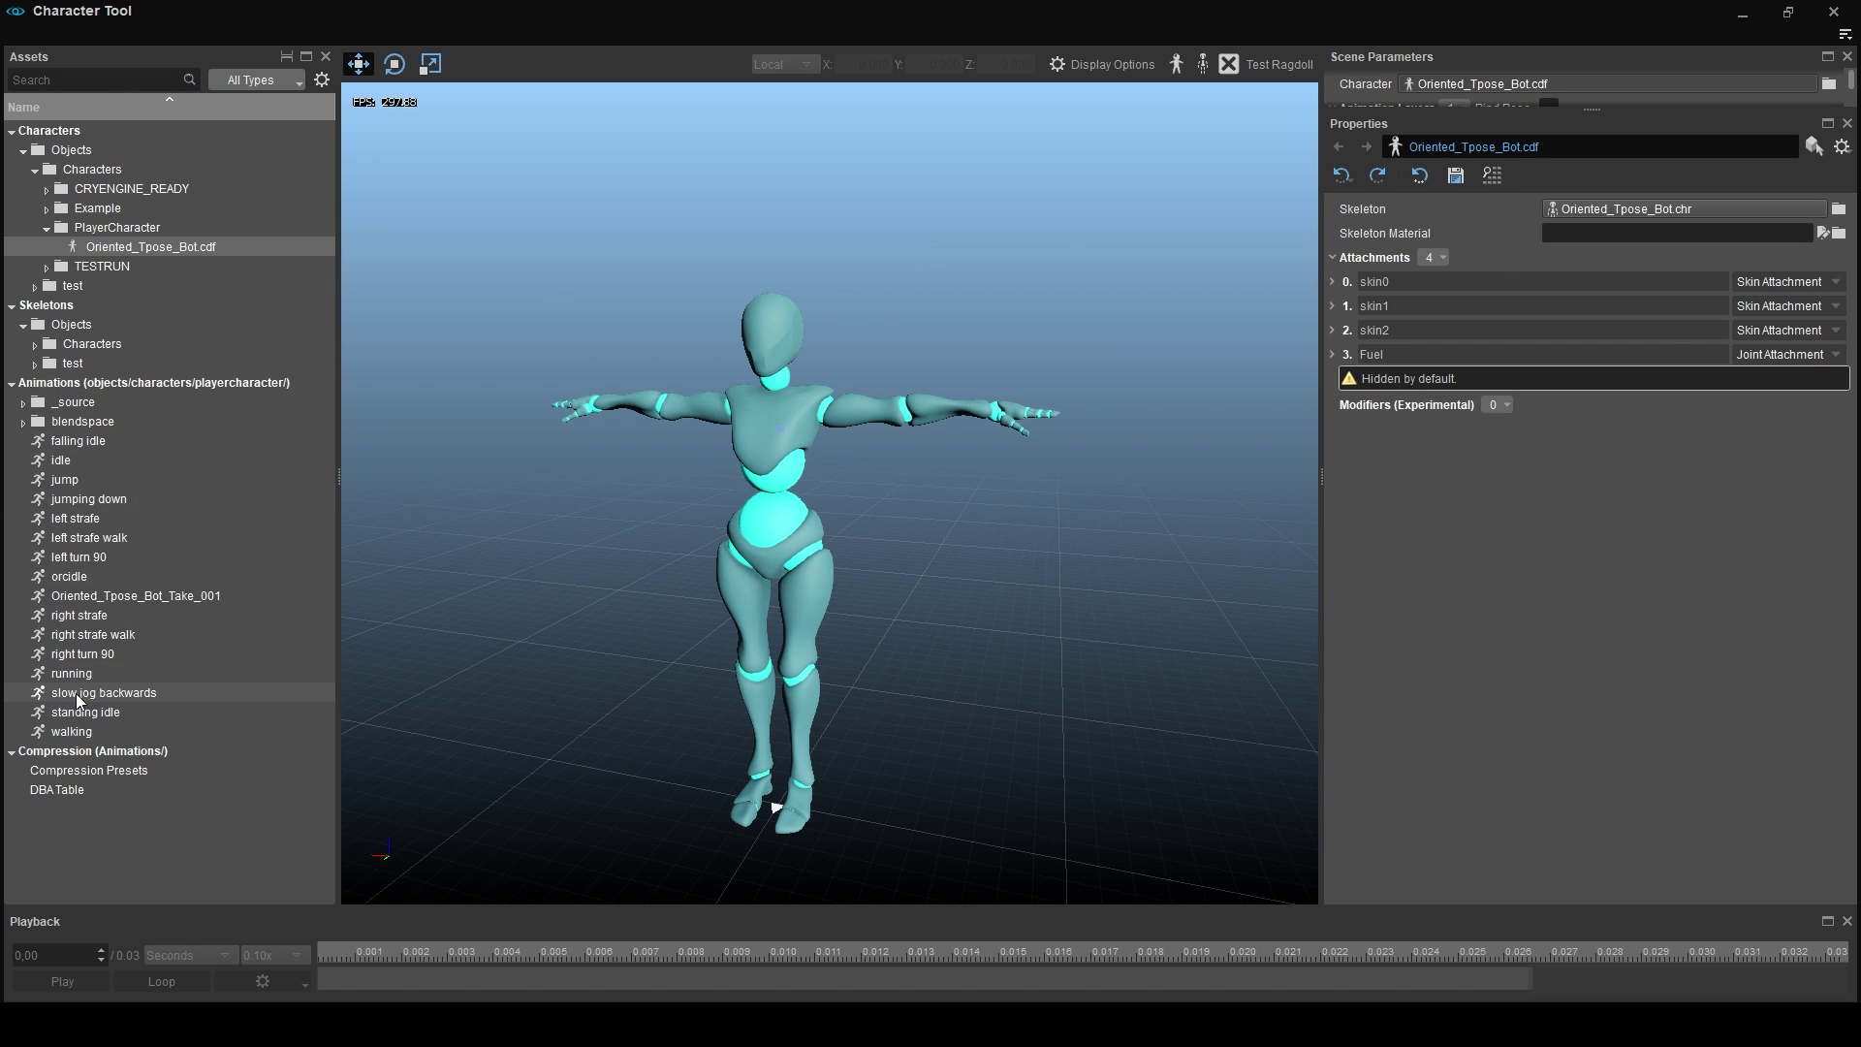
Preview the idle animation on the character and open the locomotion blend space from the blendspace folder.
{"action": "left_click", "coordinate": [80, 444]}
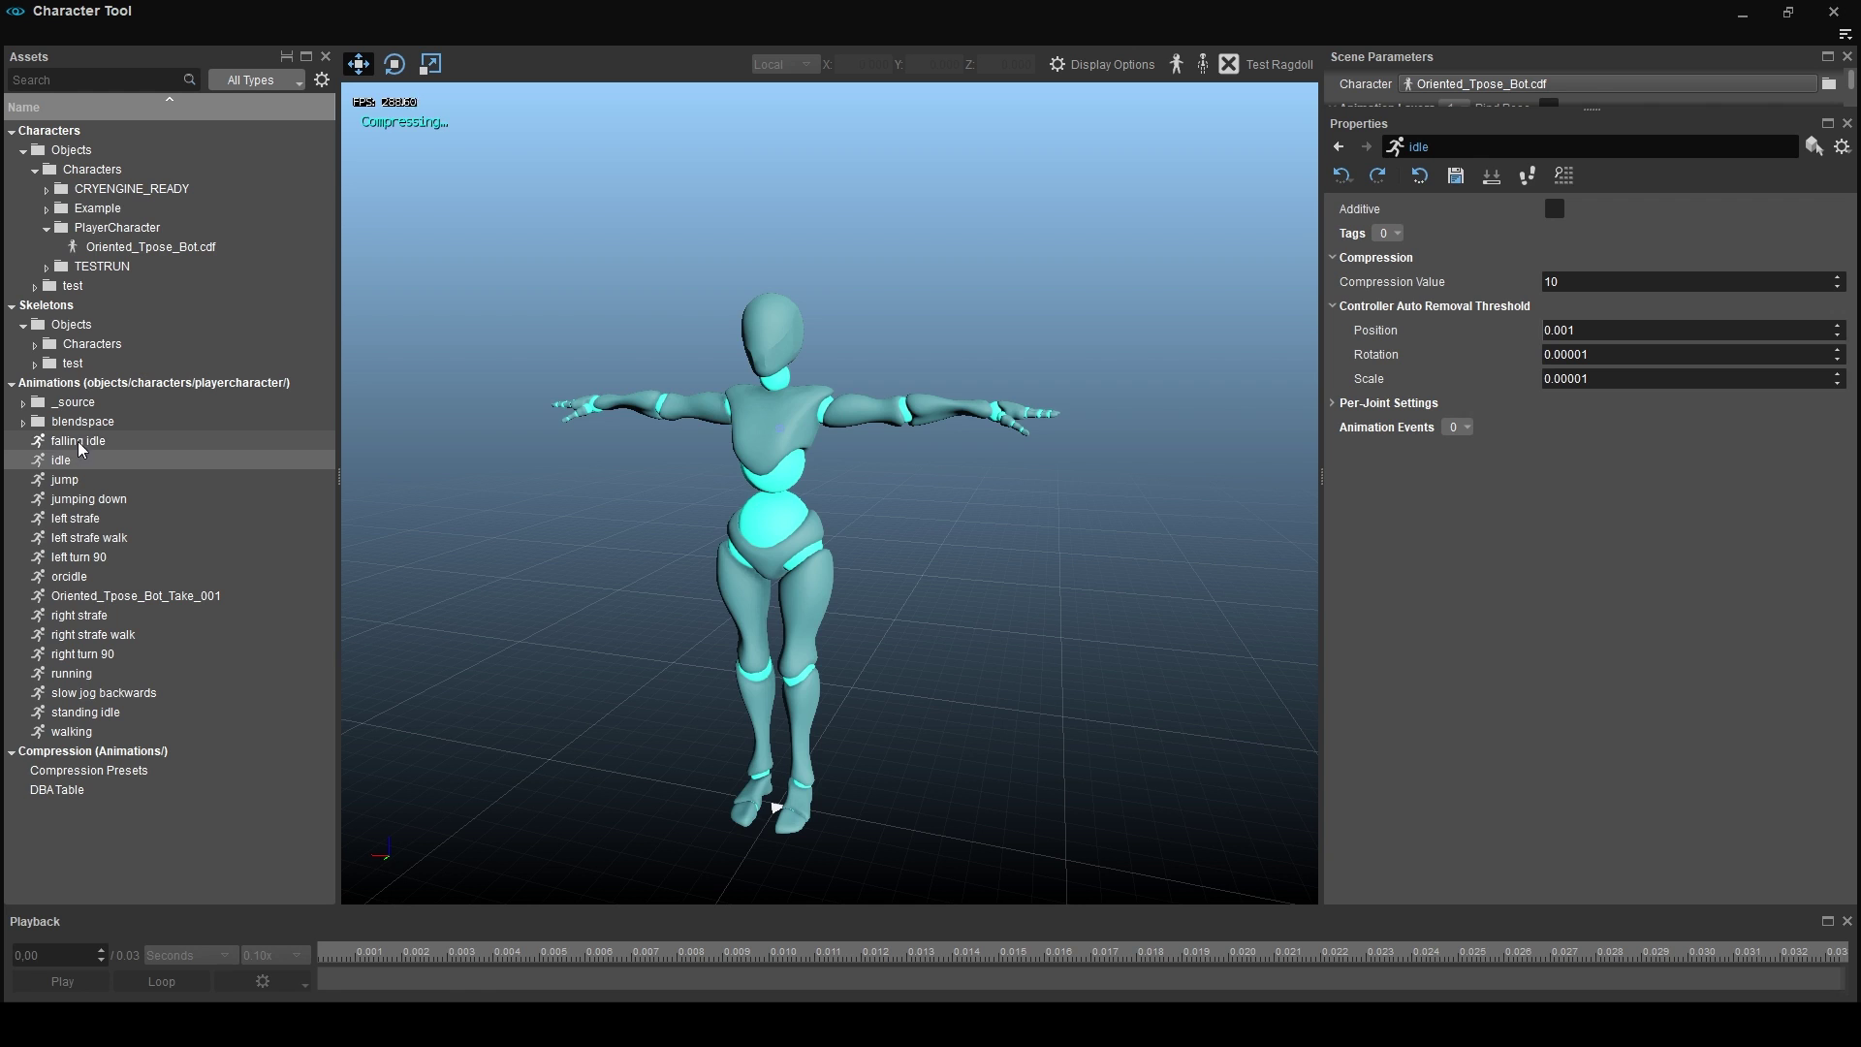
{"action": "left_click", "coordinate": [63, 460]}
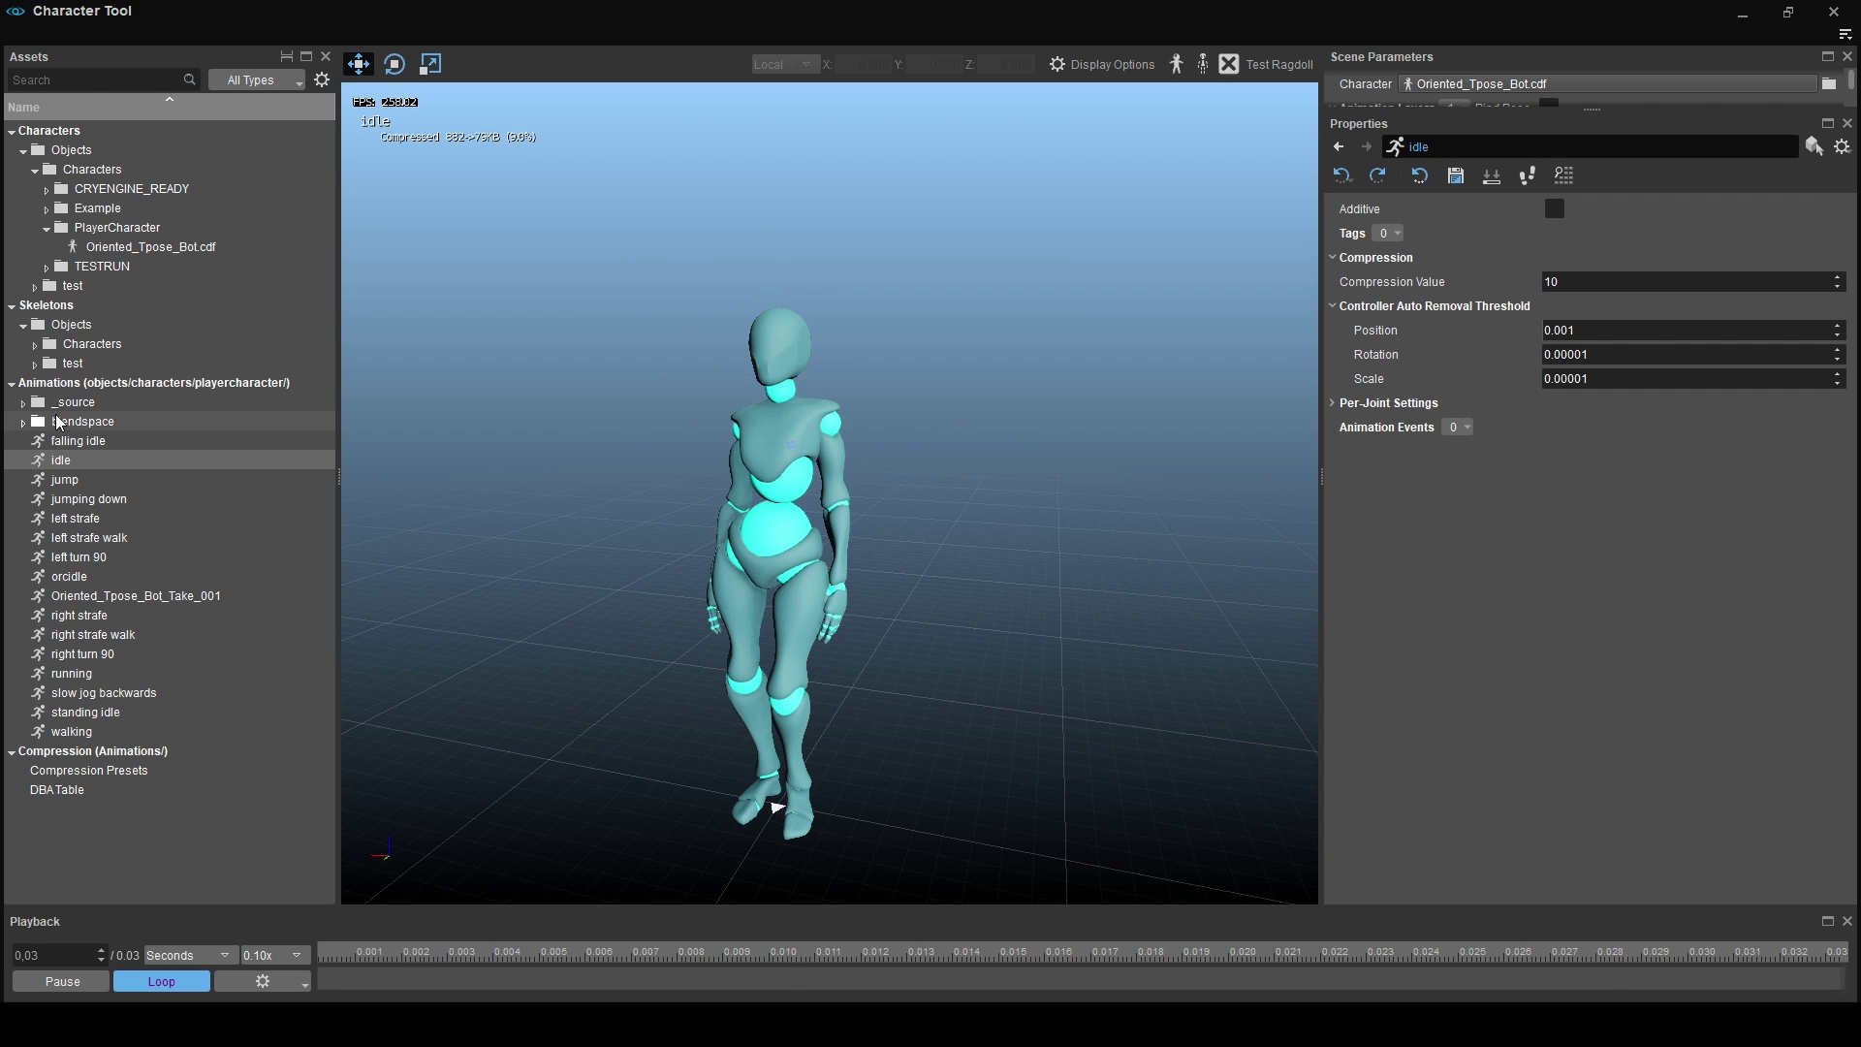
{"action": "left_click", "coordinate": [24, 423]}
{"action": "left_click", "coordinate": [70, 425]}
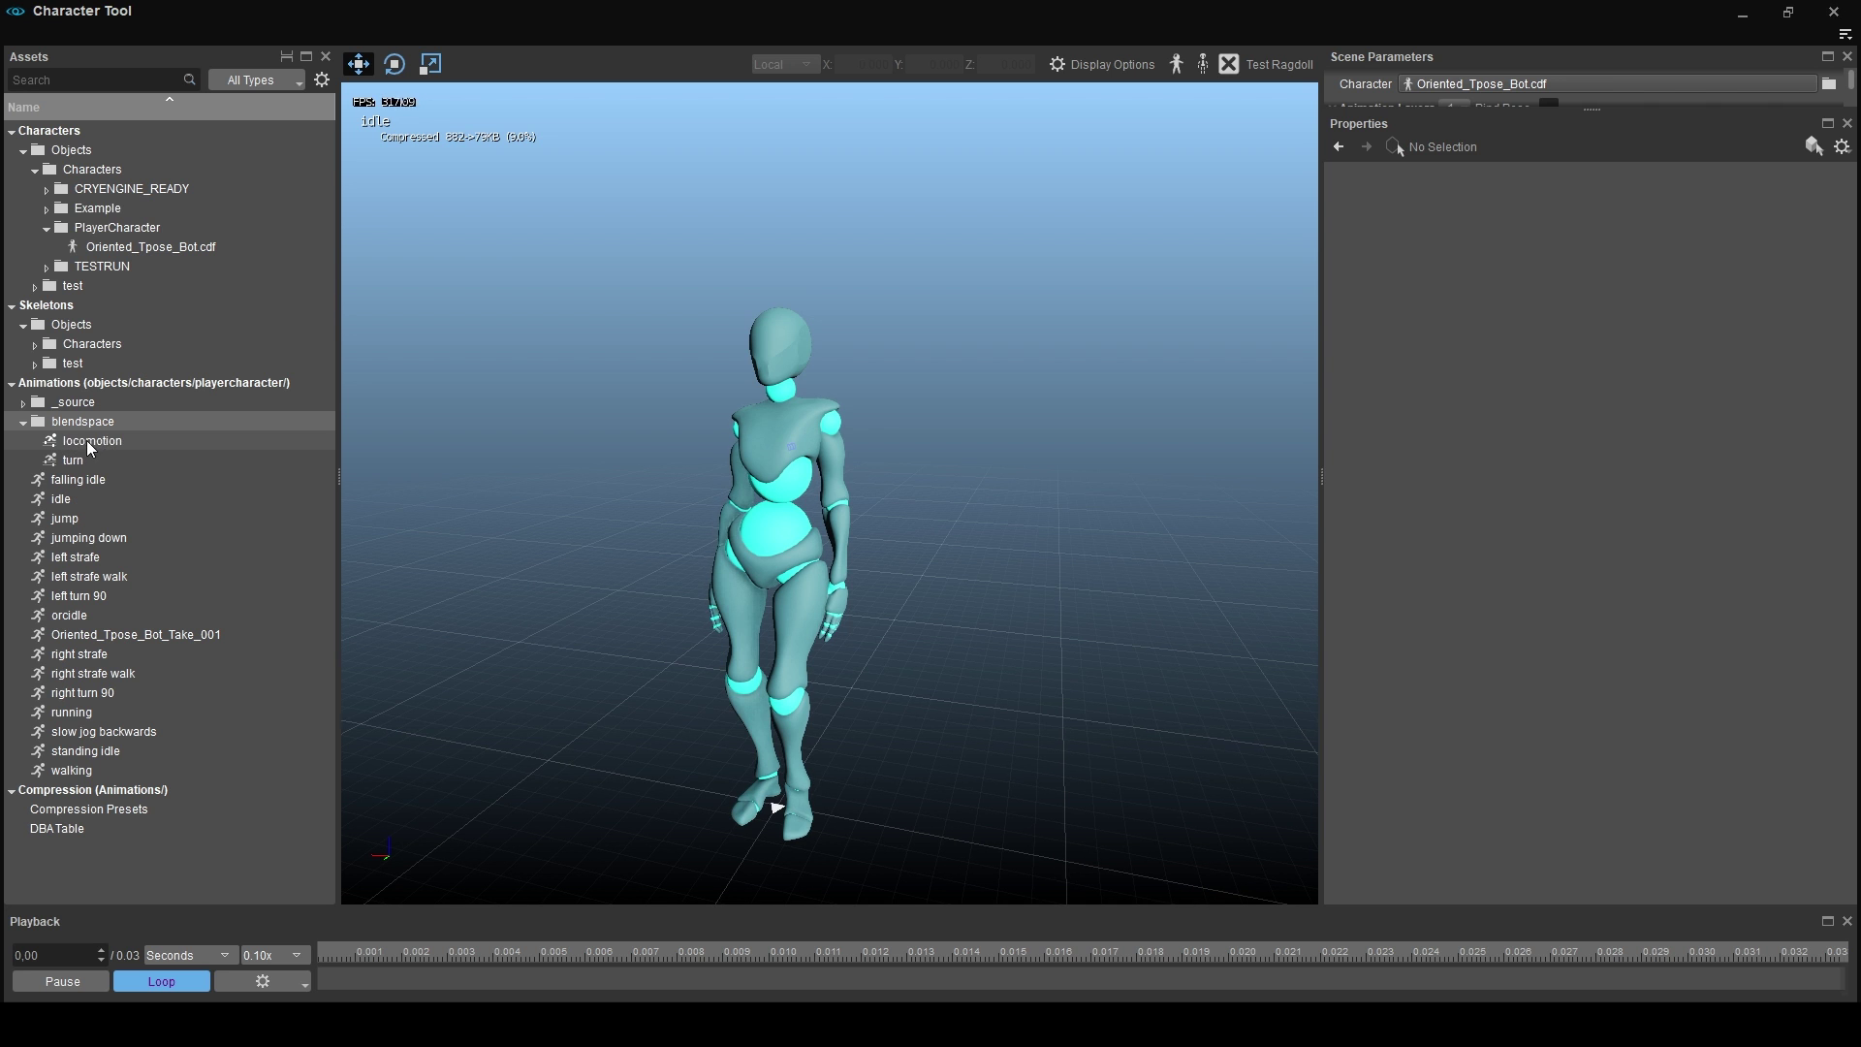
{"action": "left_click", "coordinate": [83, 442]}
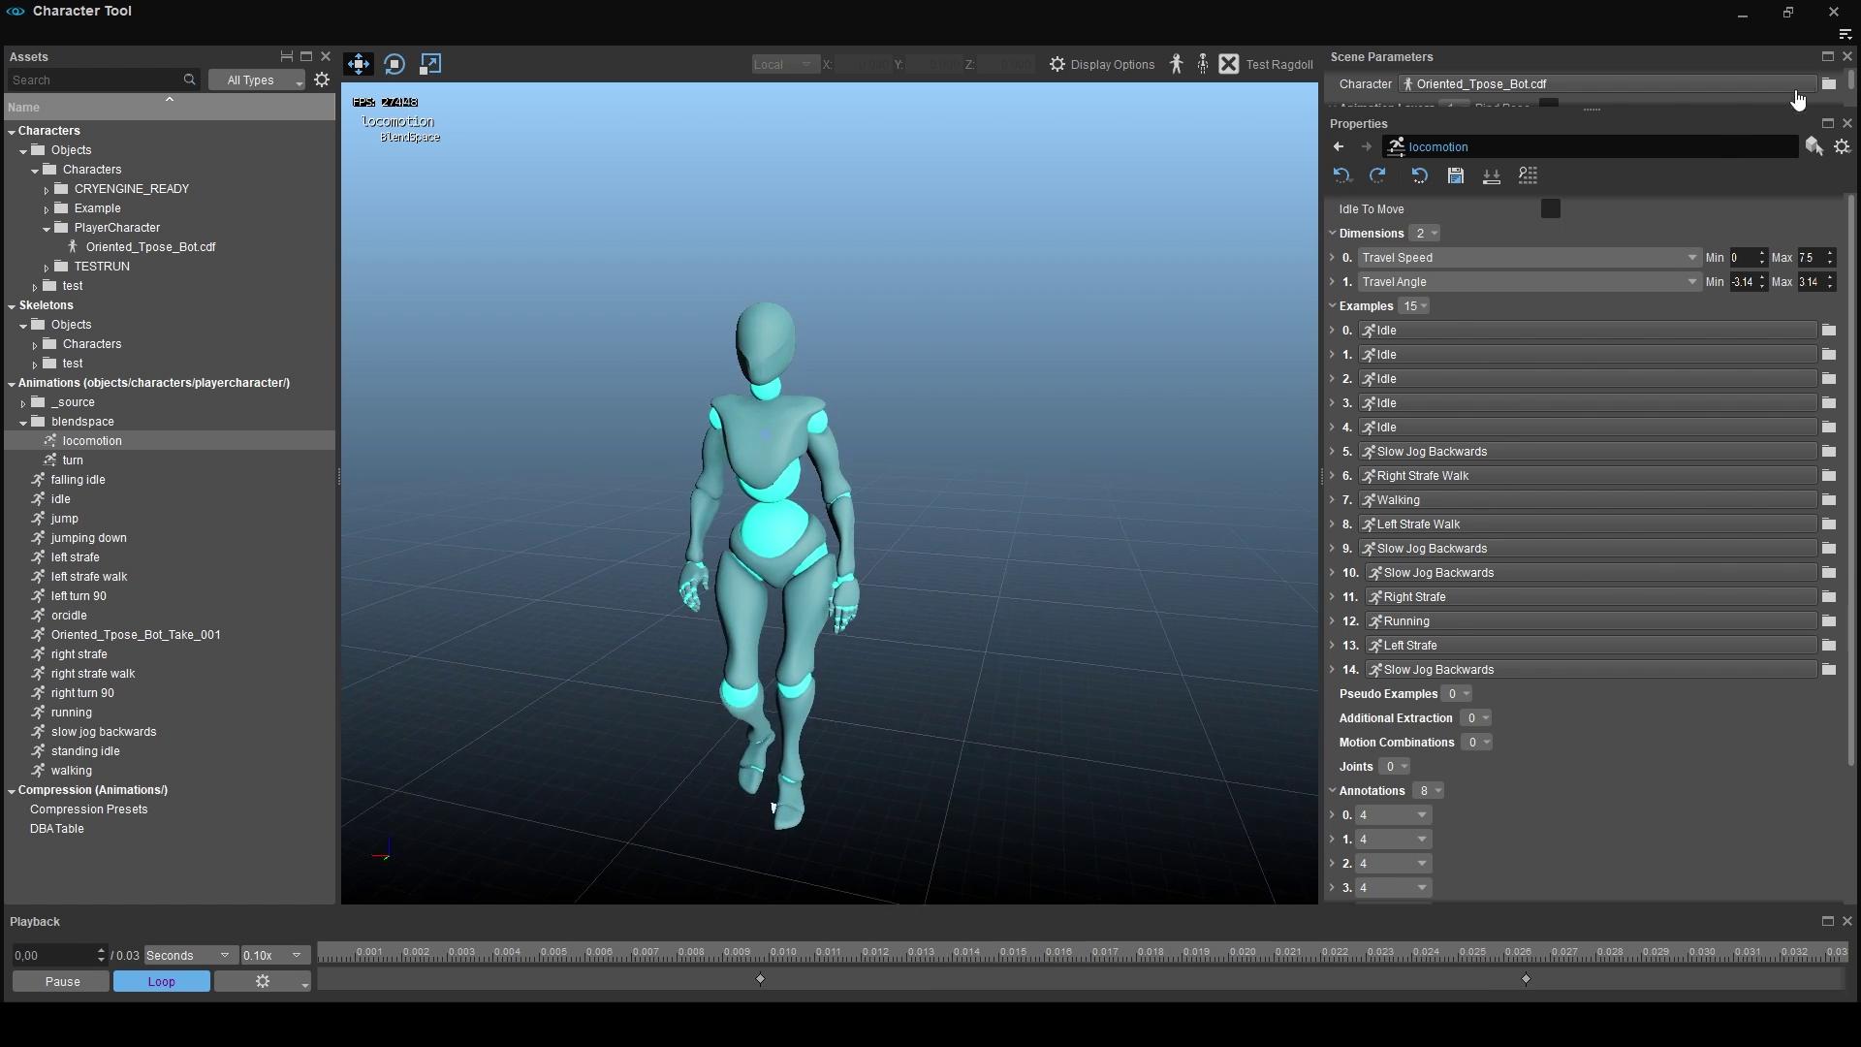
Show the Blend Space Preview and dock it between Scene Parameters and Properties.
{"action": "left_click", "coordinate": [1845, 36]}
{"action": "mouse_move", "coordinate": [1774, 80]}
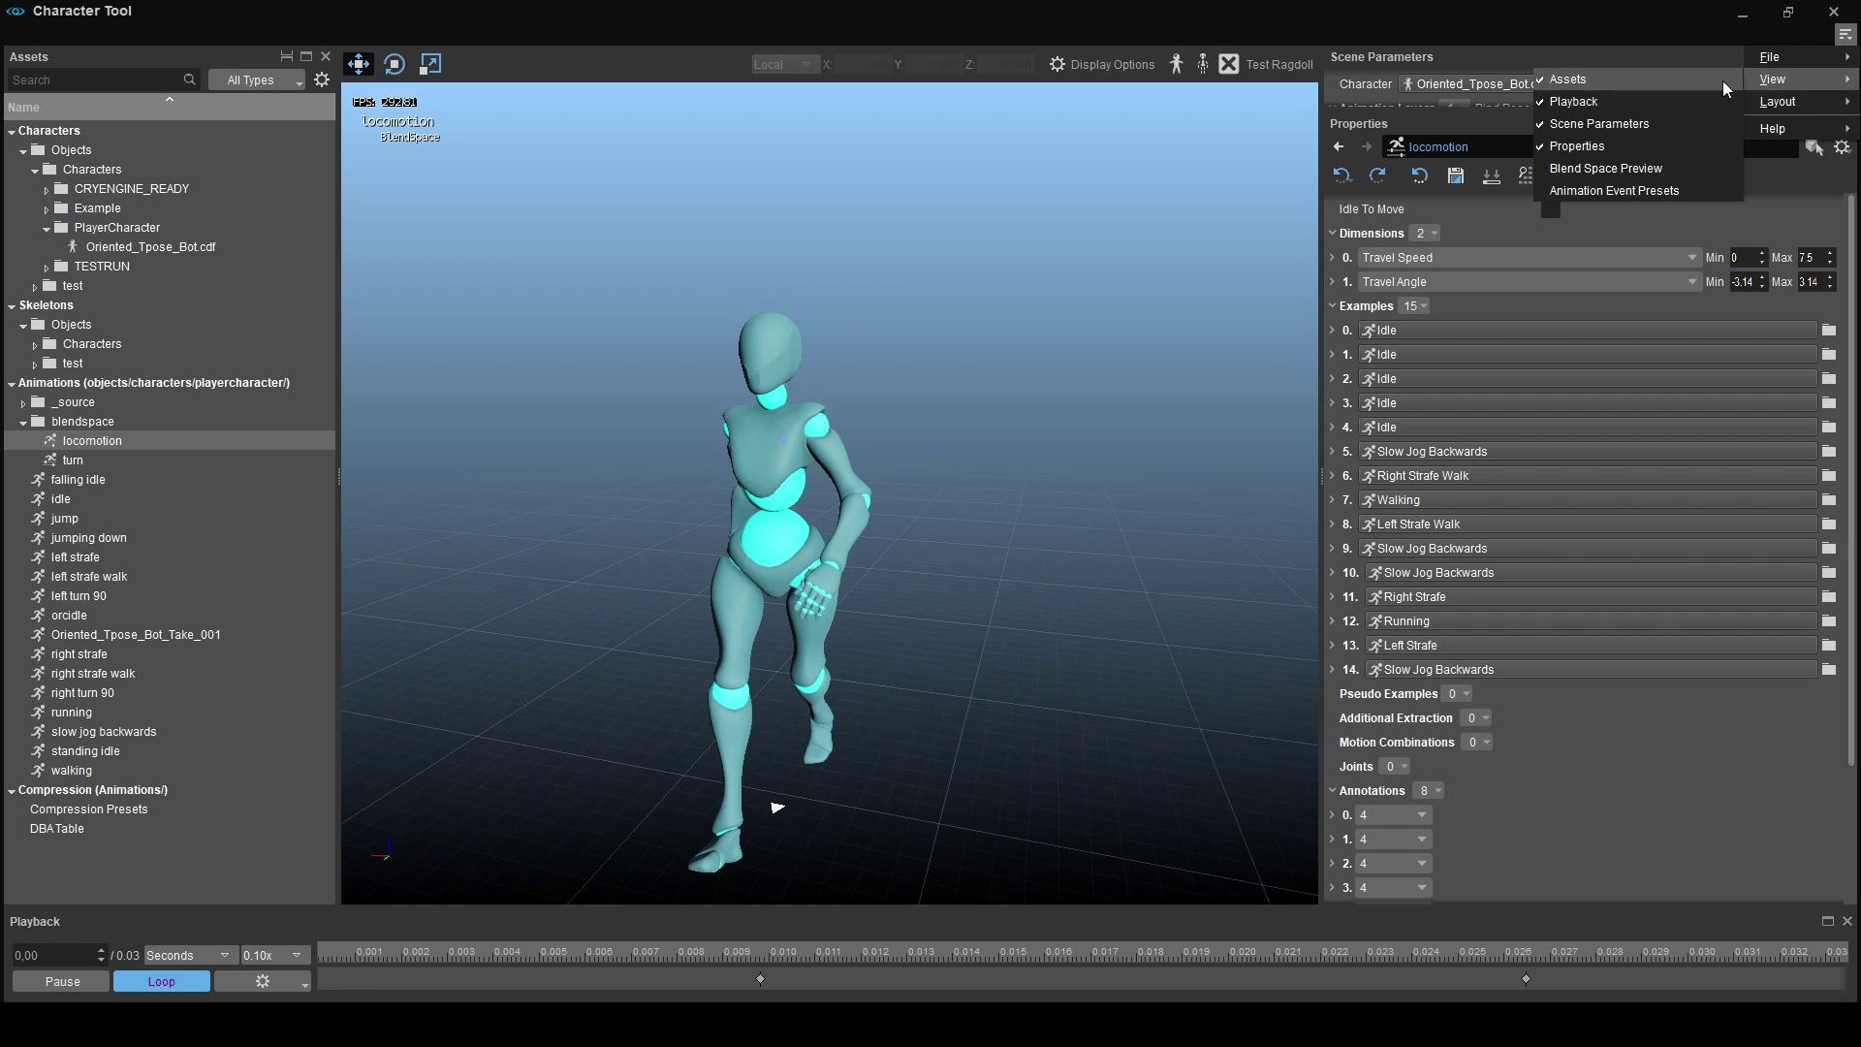
{"action": "left_click", "coordinate": [1624, 167]}
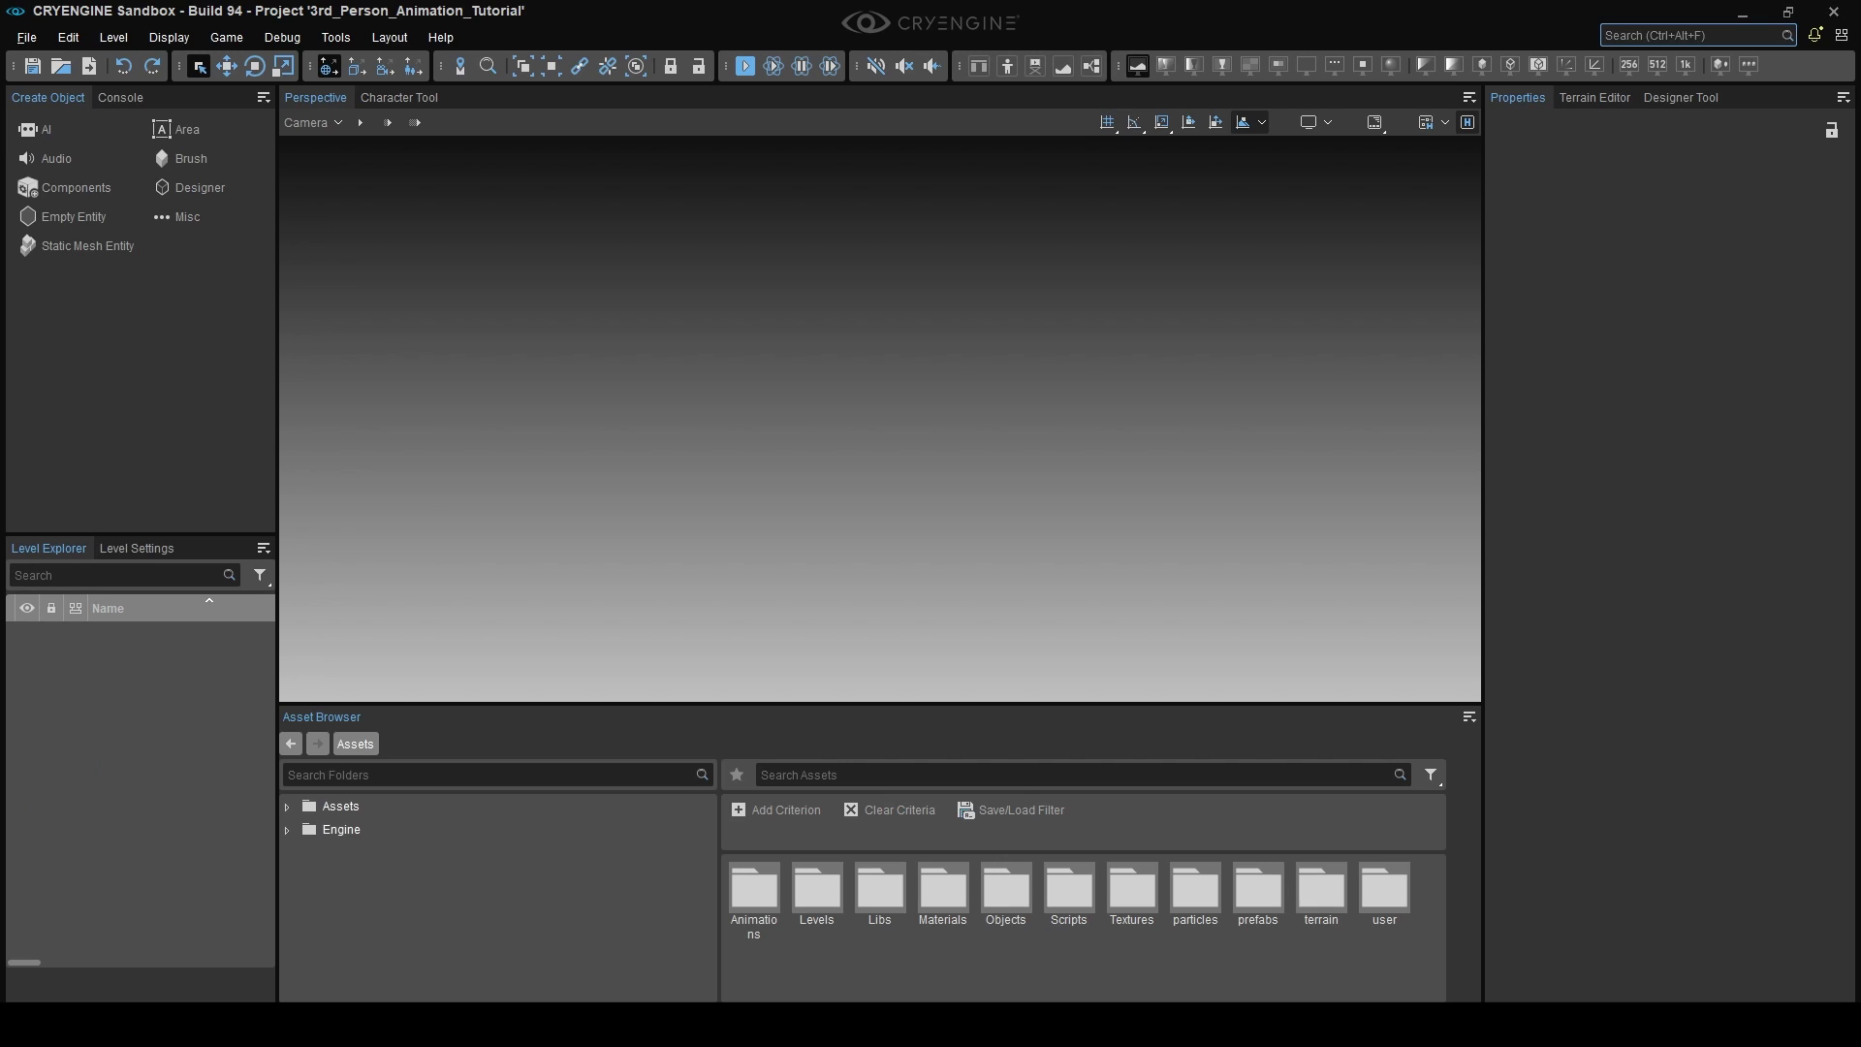
{"action": "left_click_drag", "start_coordinate": [736, 432], "coordinate": [1700, 149]}
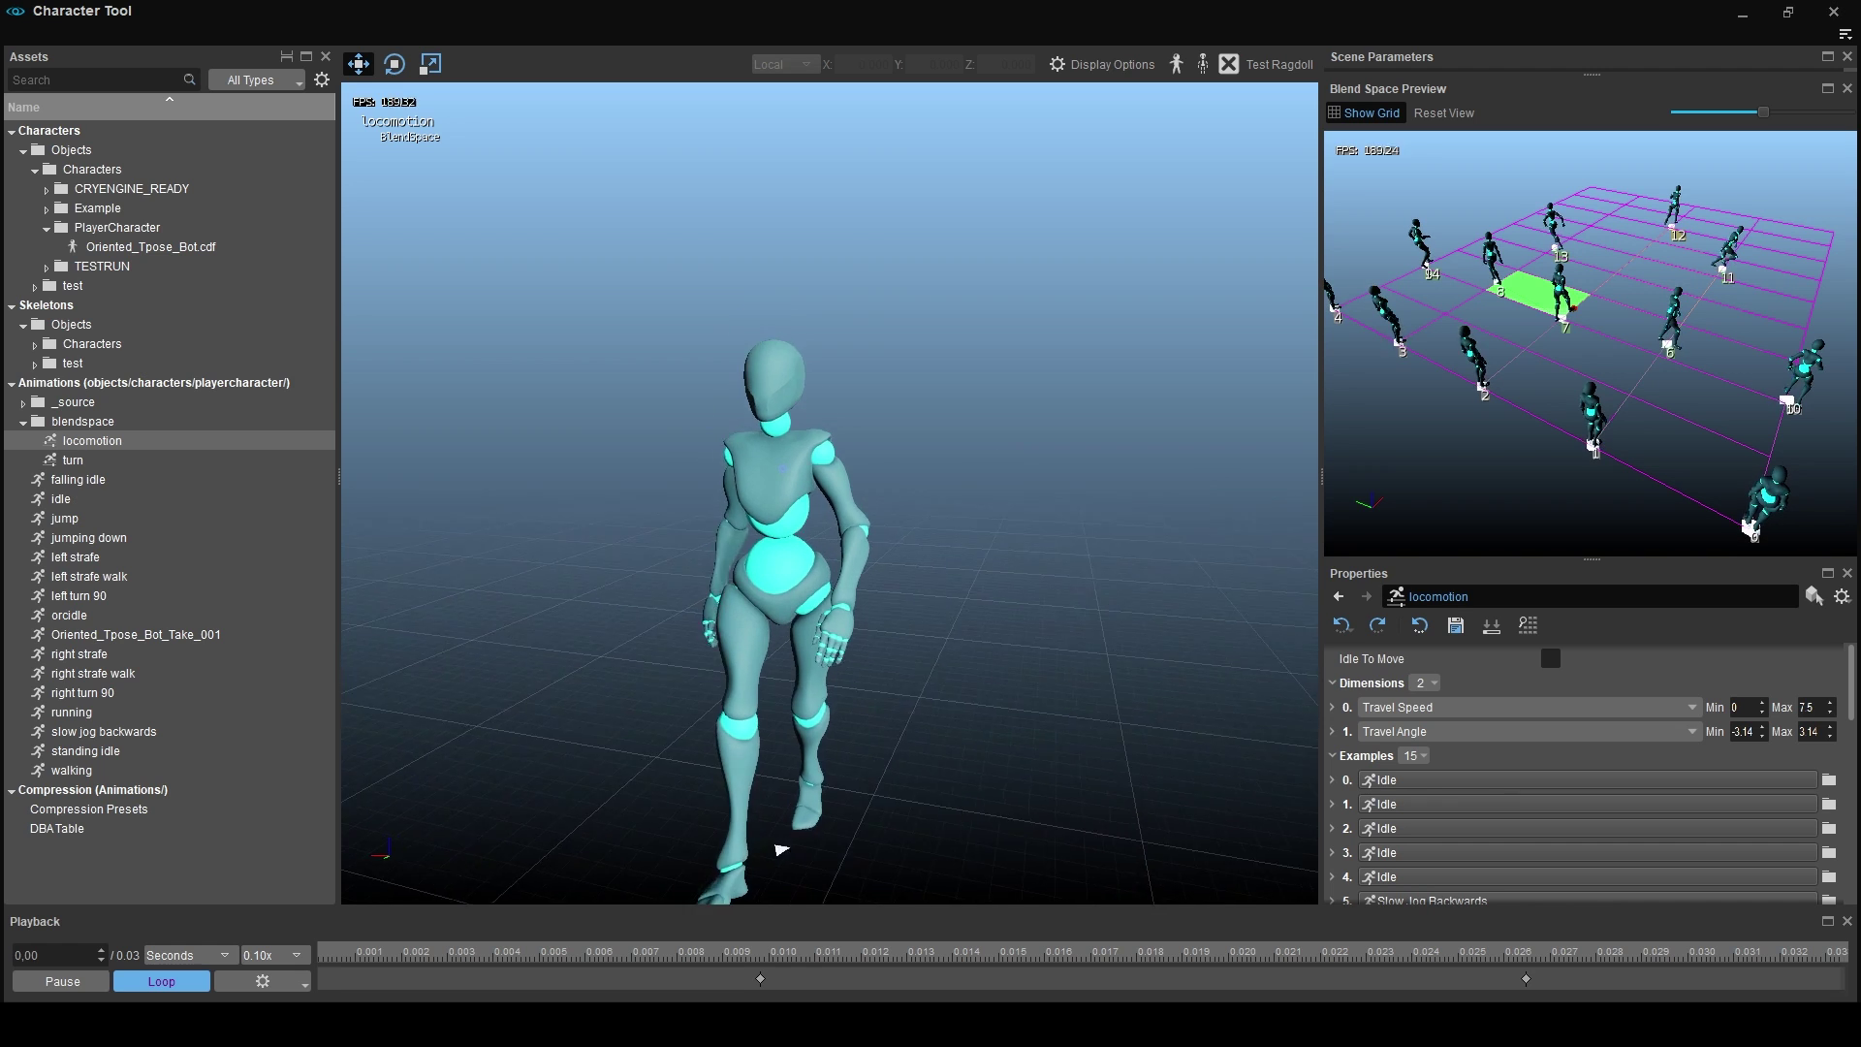
Make the Properties pane taller to look through the locomotion blend space's examples and show the viewport's display options.
{"action": "left_click_drag", "start_coordinate": [1571, 559], "coordinate": [1572, 388]}
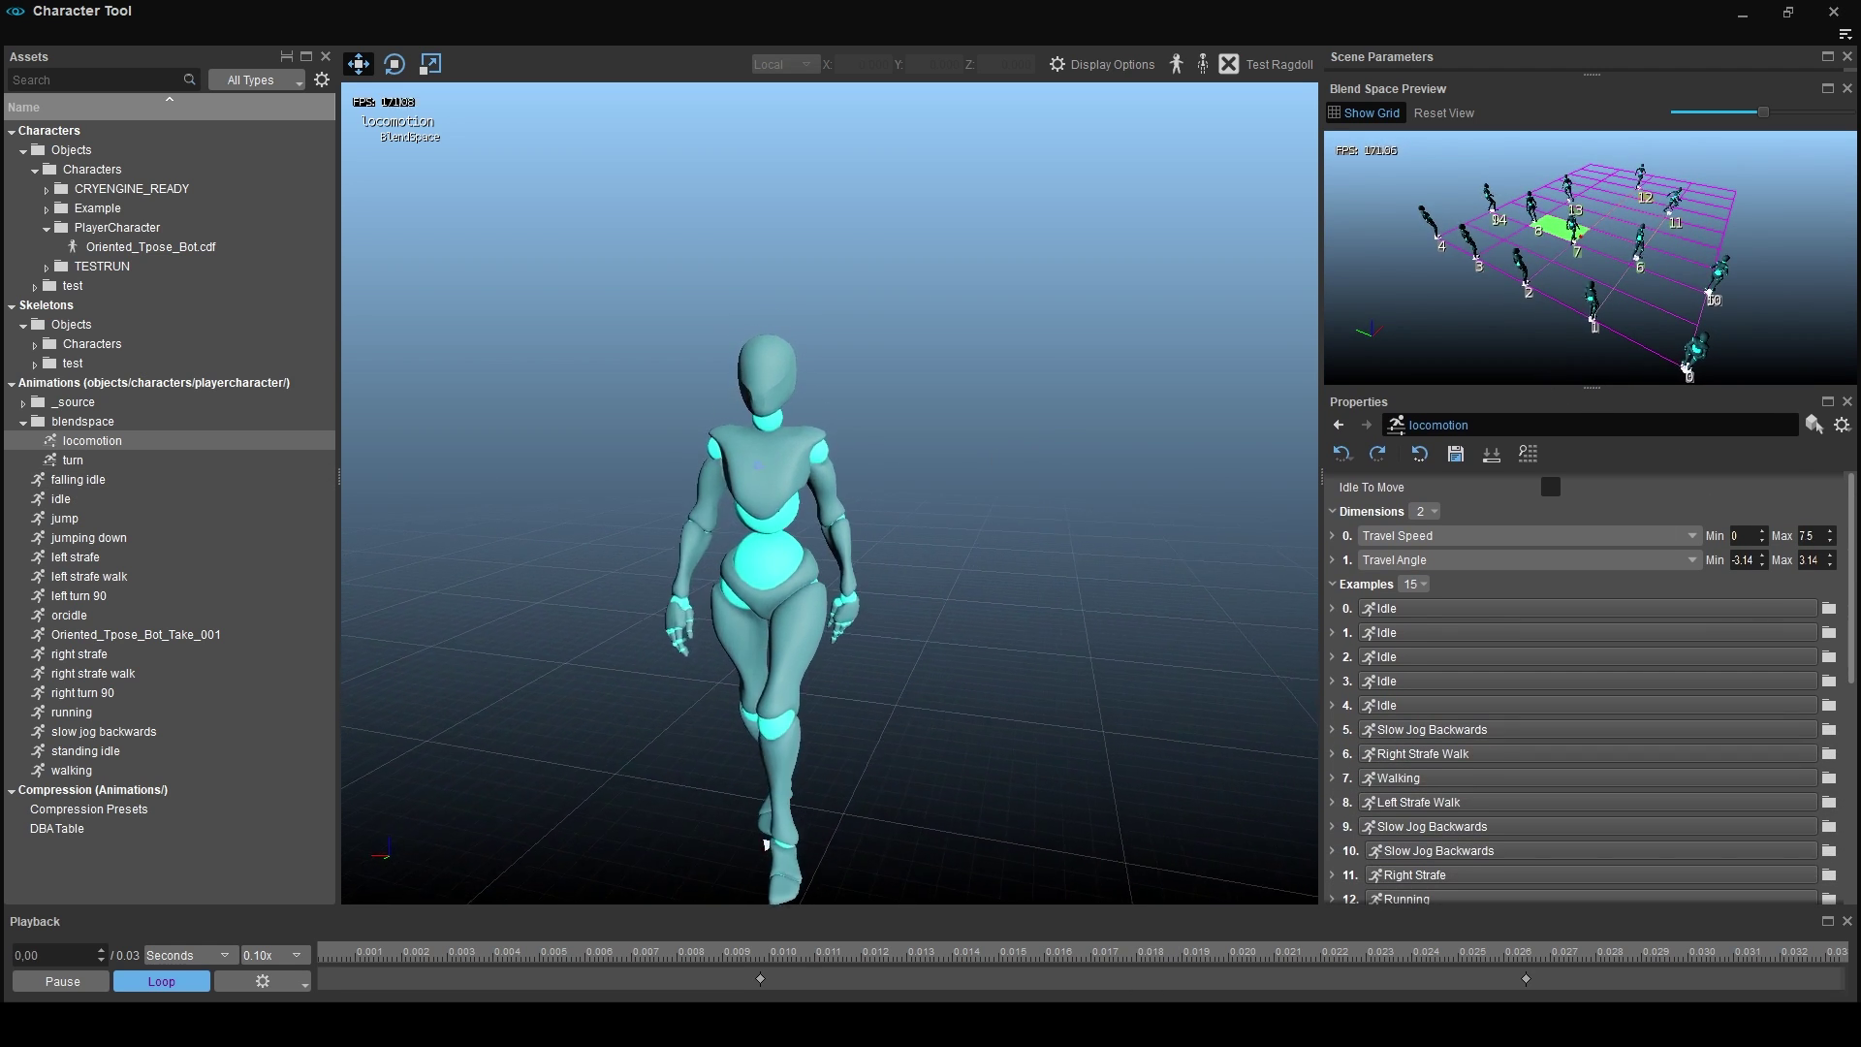
{"action": "left_click", "coordinate": [1101, 64]}
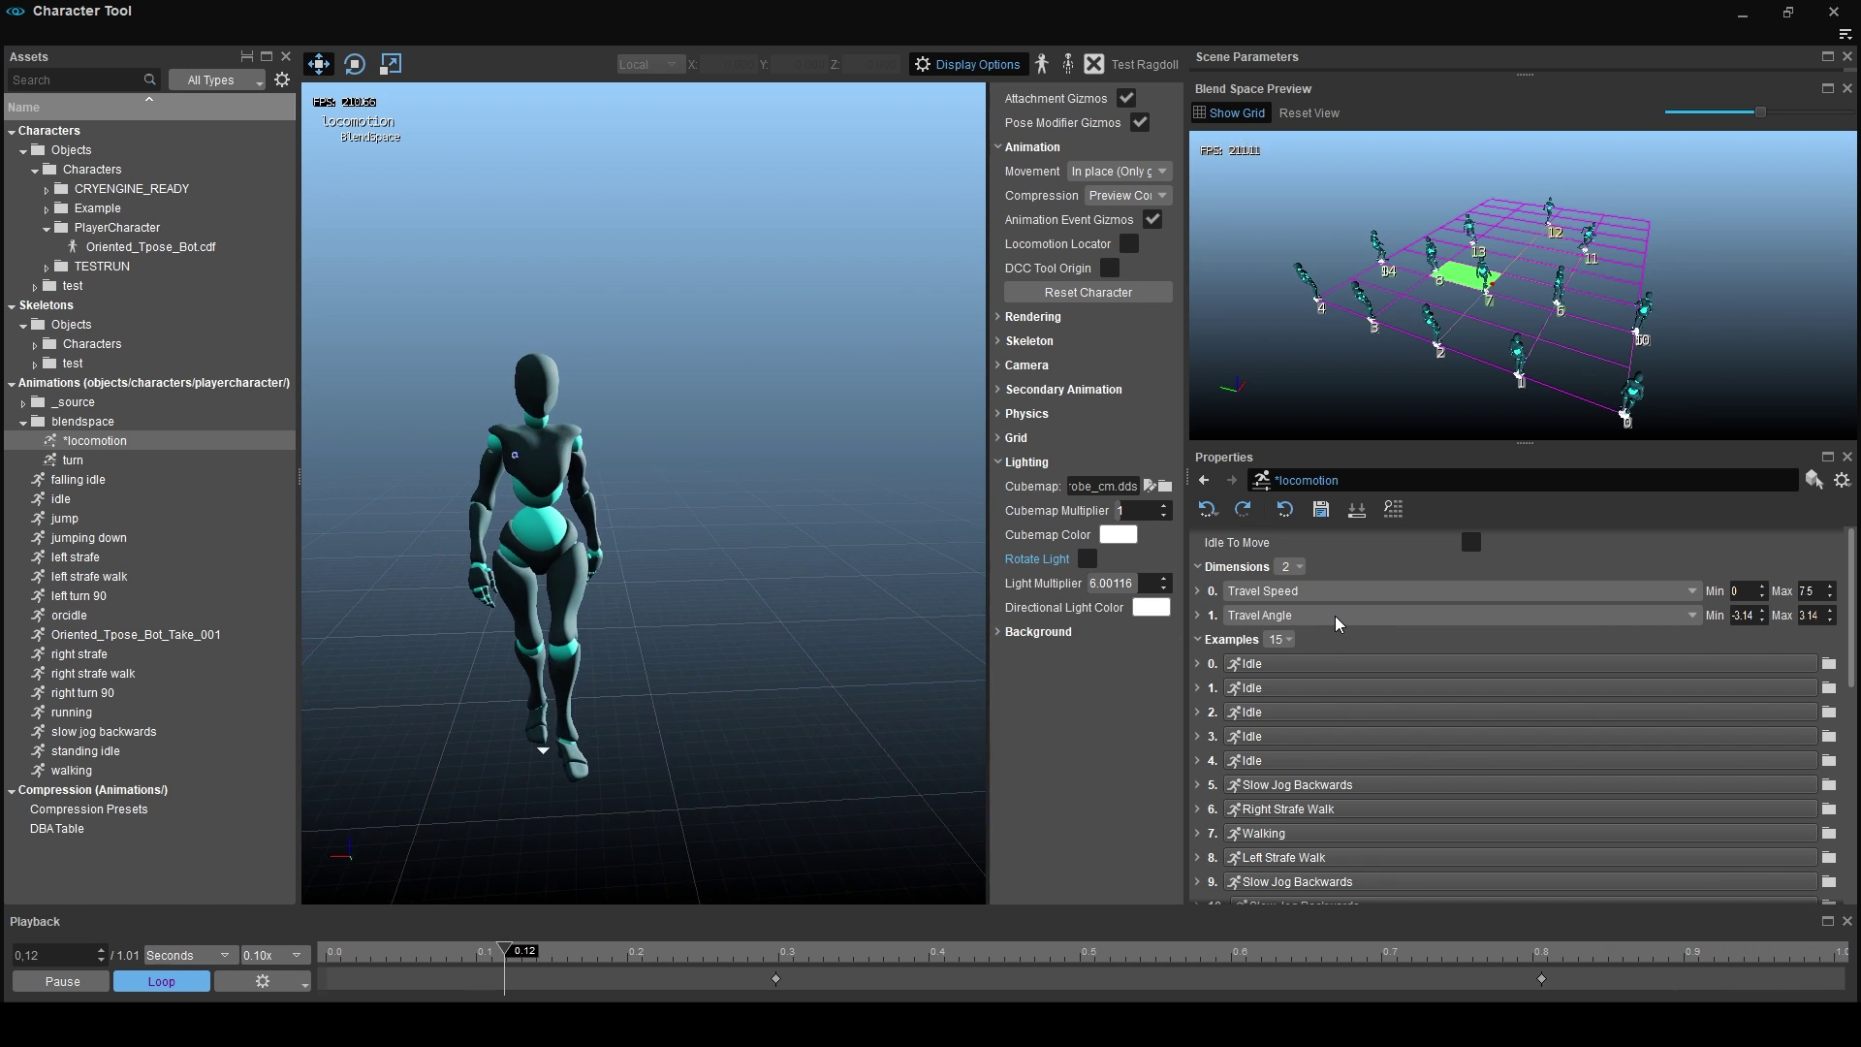
{"action": "scroll", "coordinate": [1263, 616], "scroll_direction": "down", "scroll_amount": 2}
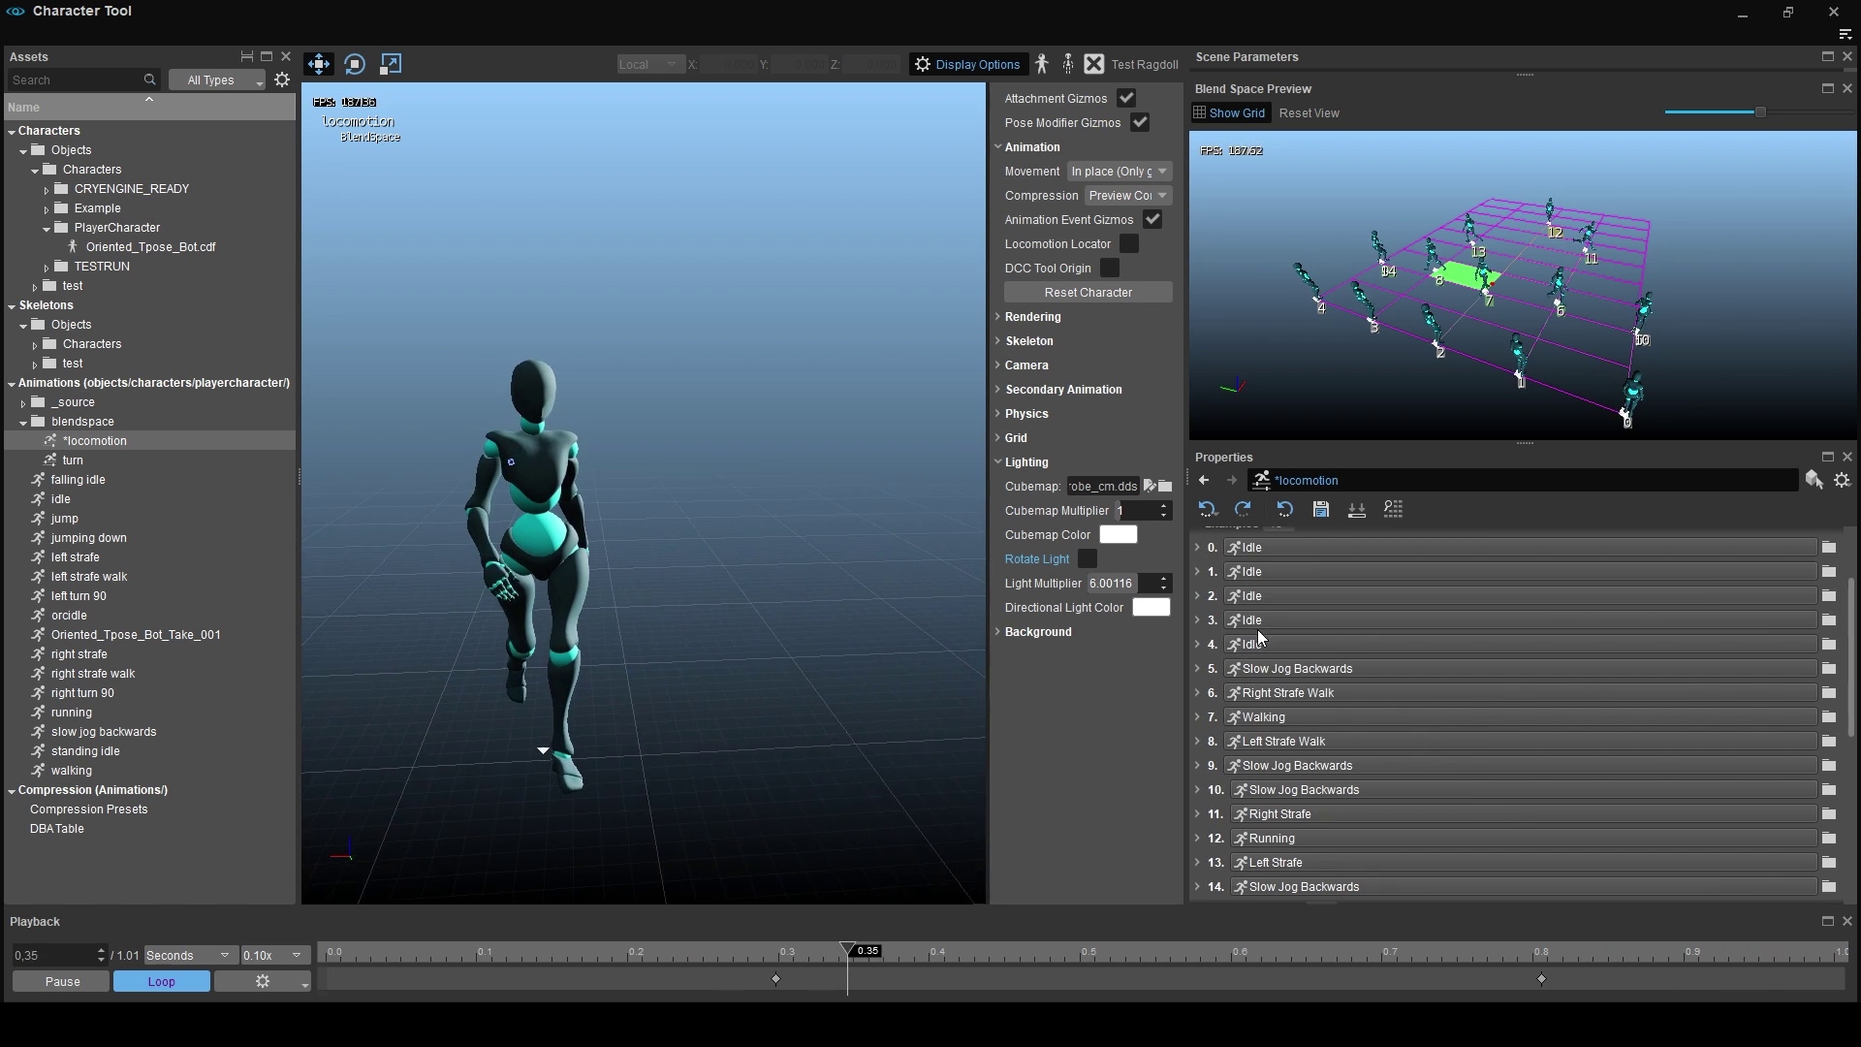
{"action": "scroll", "coordinate": [1289, 640], "scroll_direction": "up", "scroll_amount": 2}
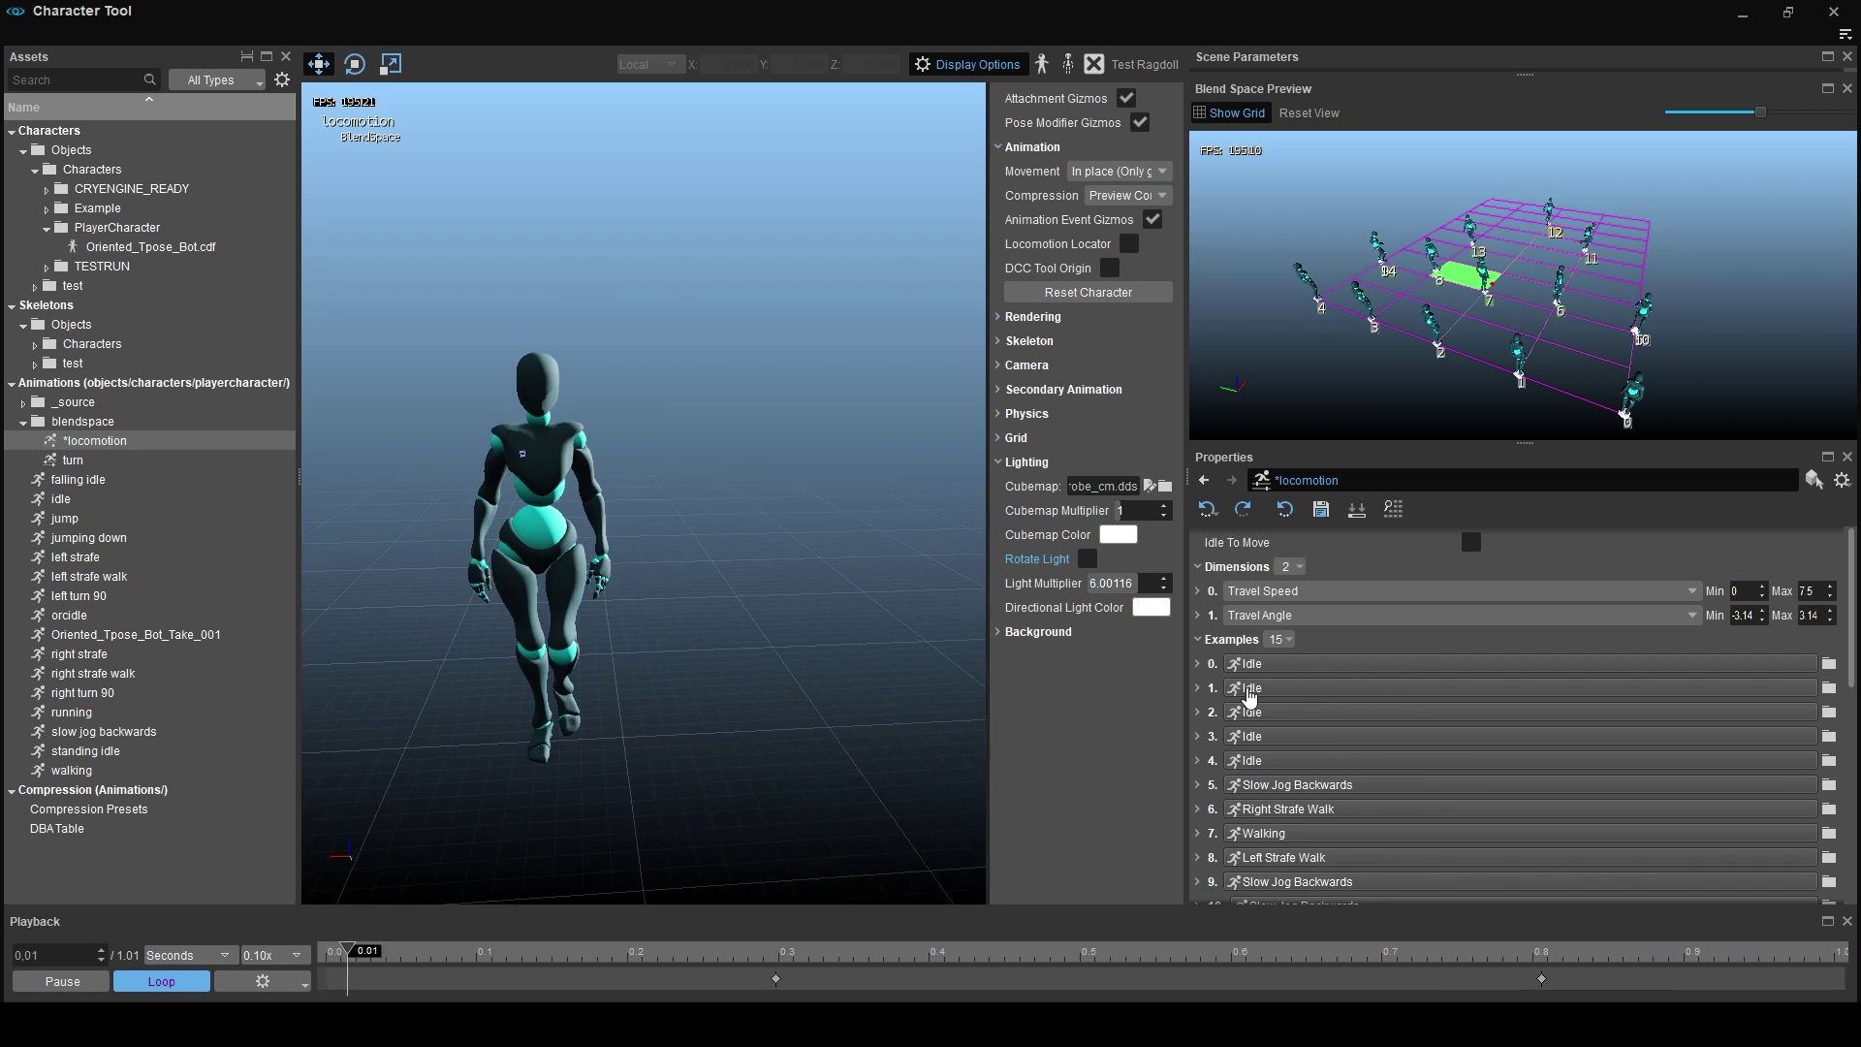
Load Oriented_Tpose_Bot.cdf from the TESTRUN folder and check the locomotion blend space in its blendspaces folder.
{"action": "double_click", "coordinate": [101, 267]}
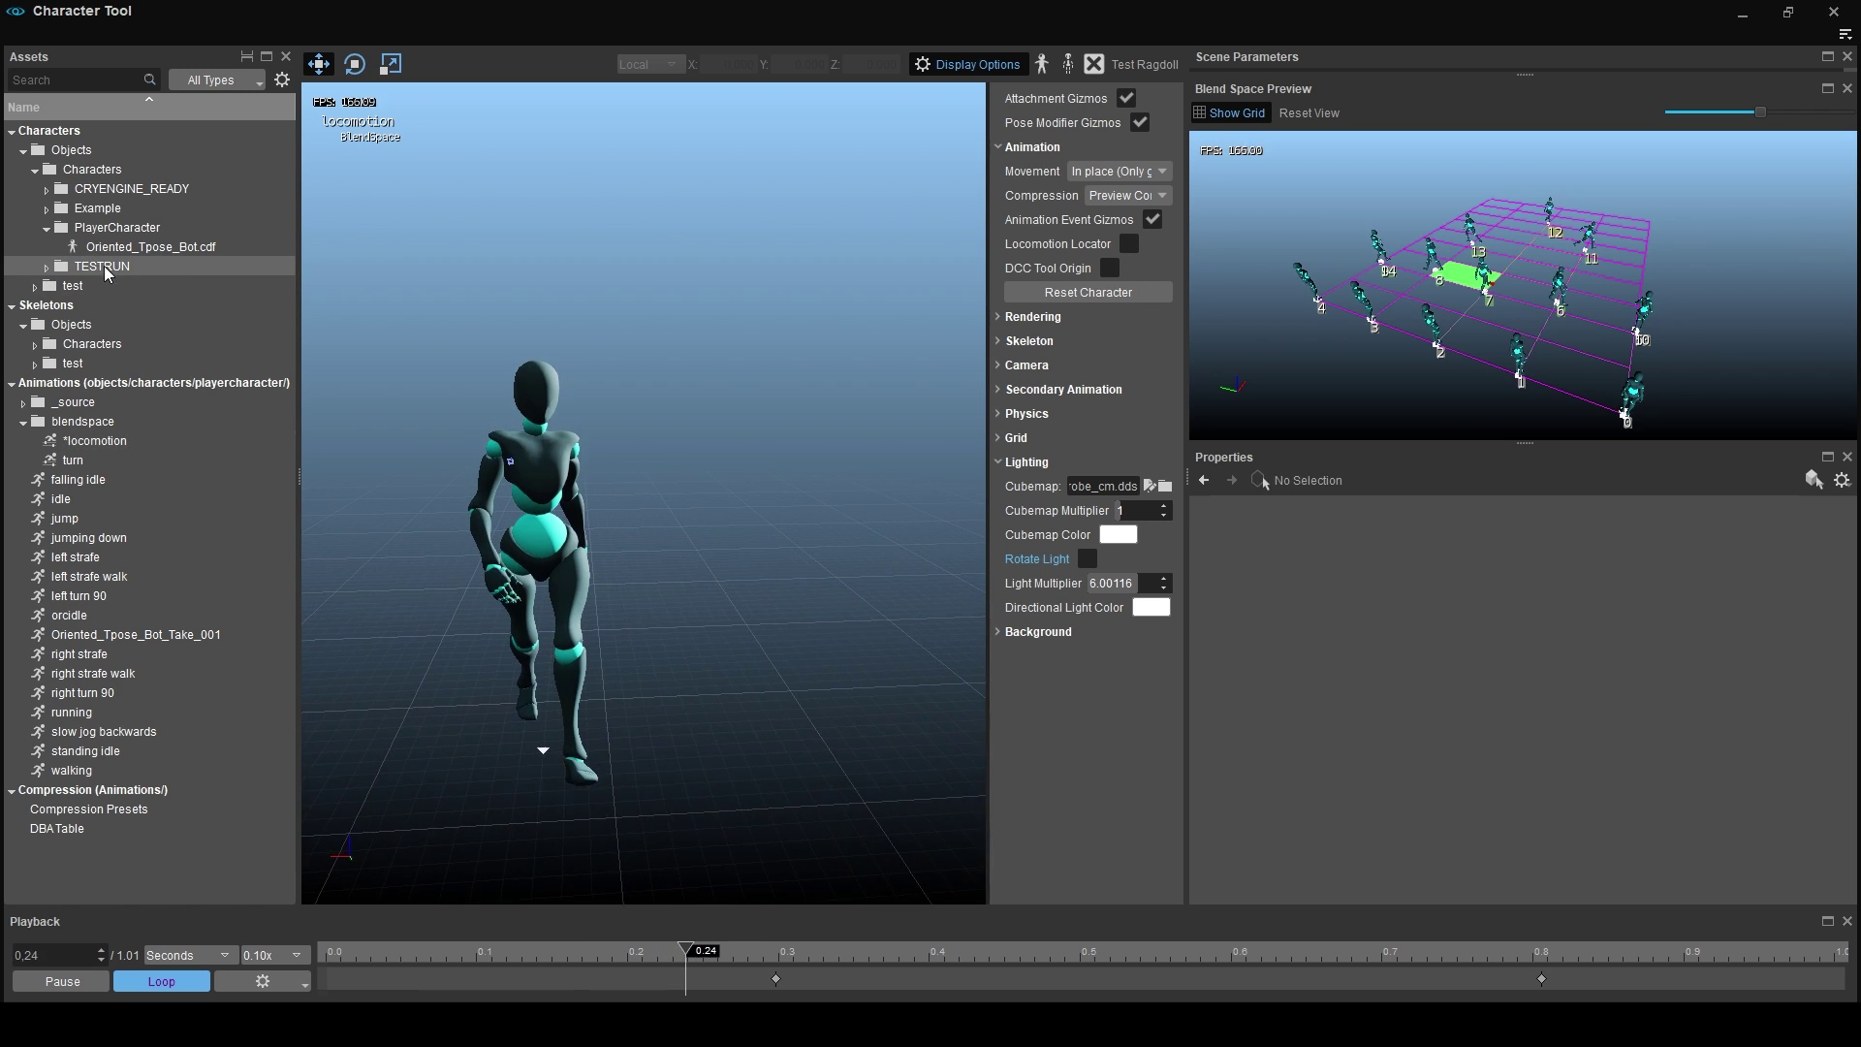
{"action": "double_click", "coordinate": [97, 285]}
{"action": "double_click", "coordinate": [60, 402]}
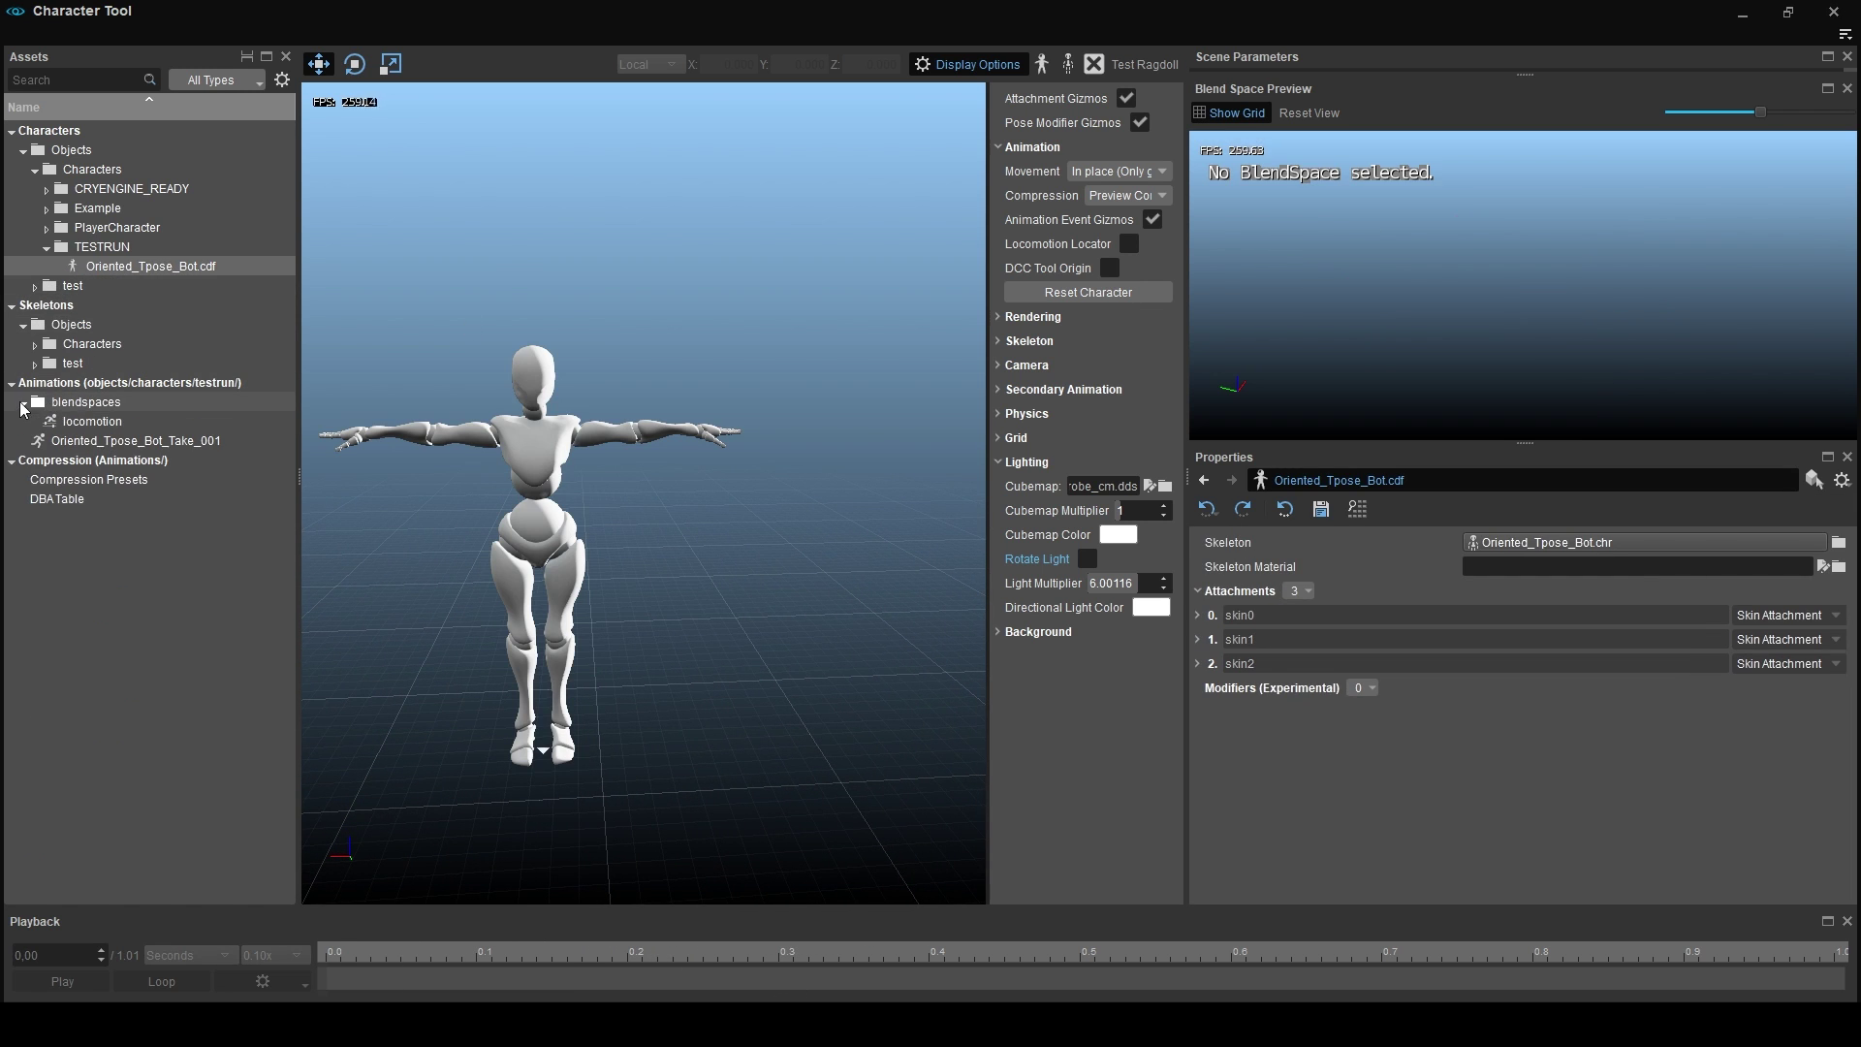
{"action": "double_click", "coordinate": [92, 420]}
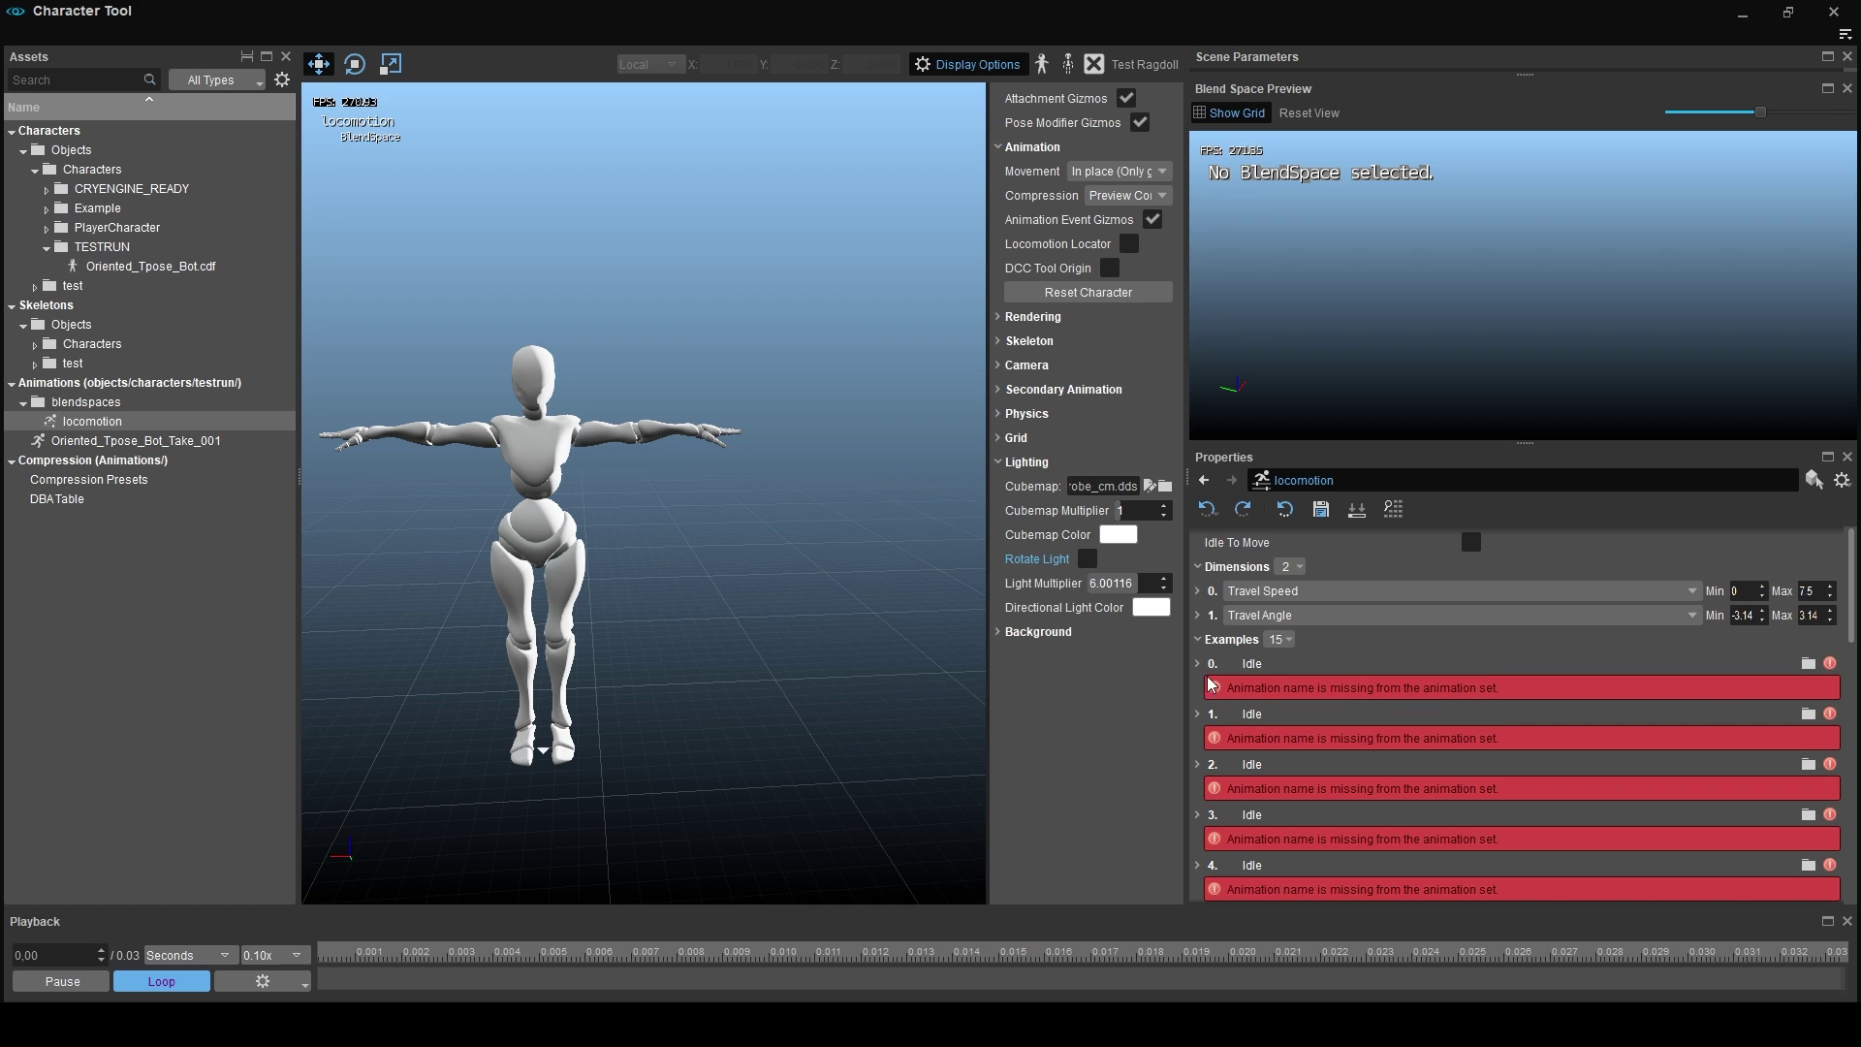
{"action": "left_click", "coordinate": [155, 266]}
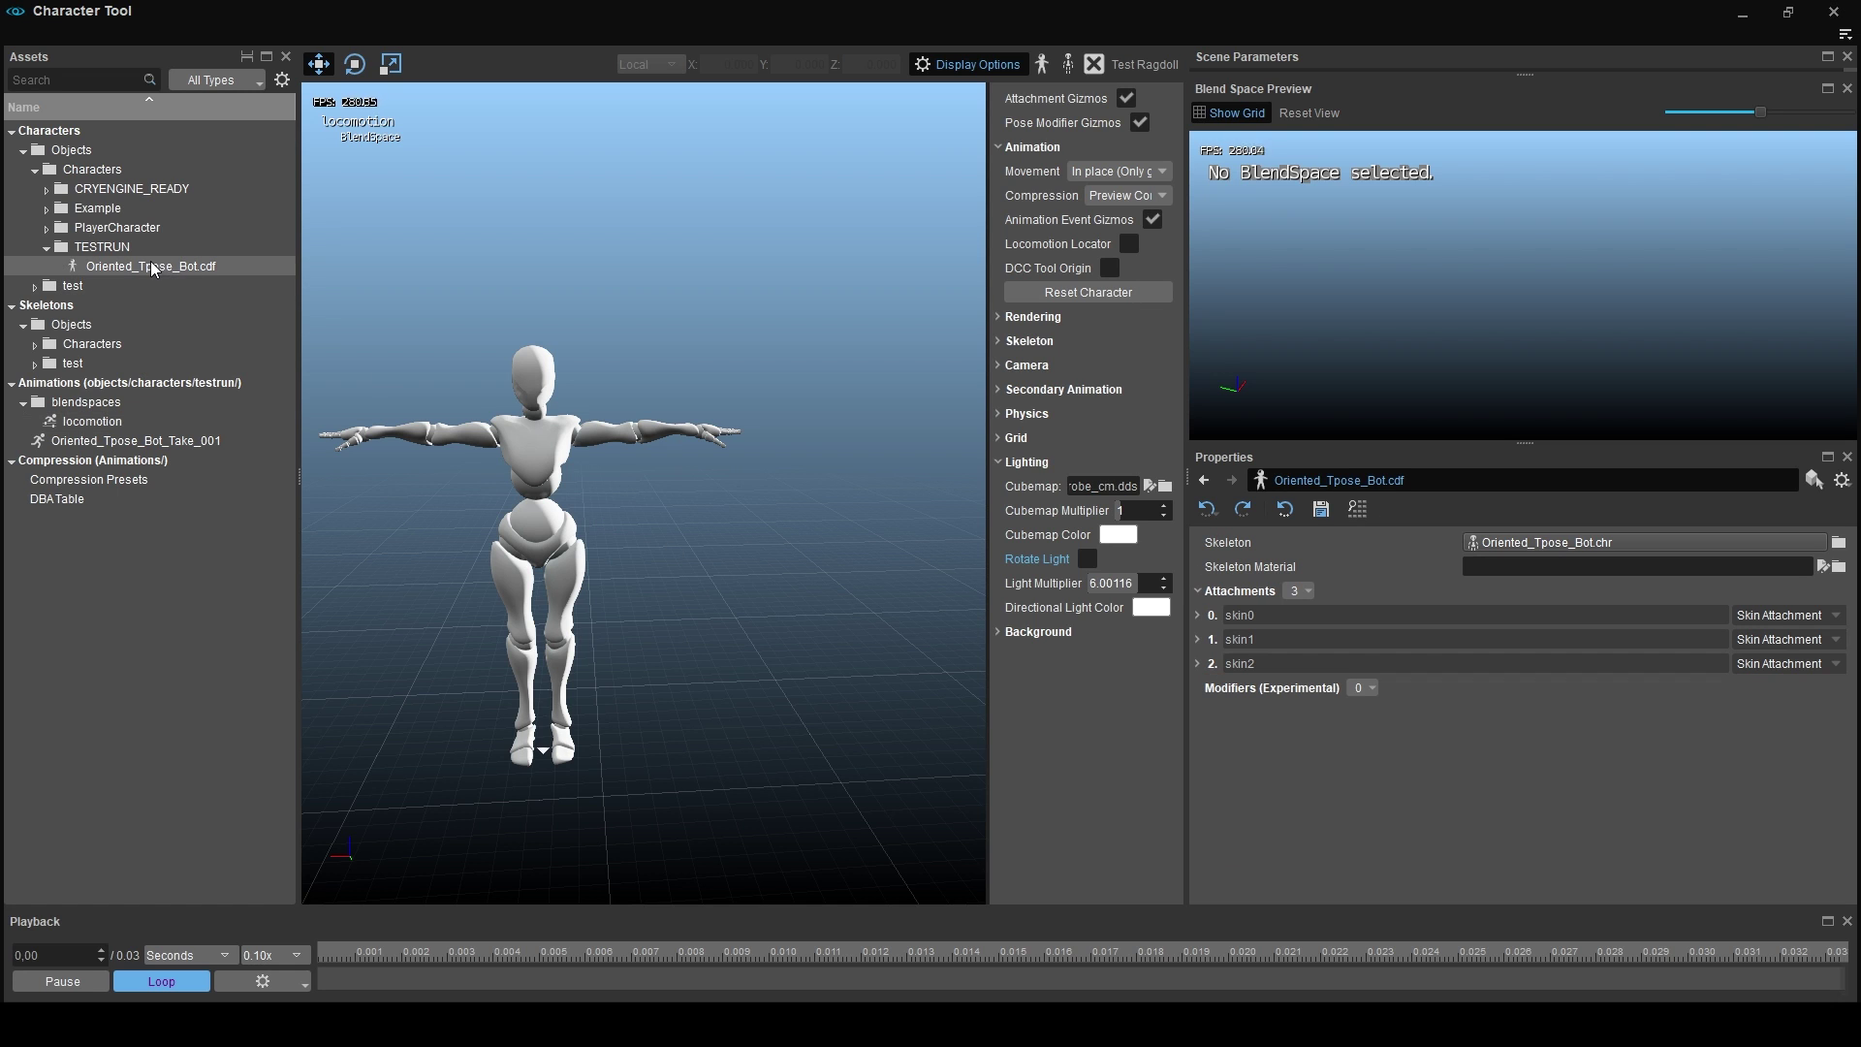
Load the PlayerCharacter folder's Oriented_Tpose_Bot.cdf again and open its locomotion blend space to go over the examples.
{"action": "double_click", "coordinate": [112, 228]}
{"action": "left_click", "coordinate": [145, 248]}
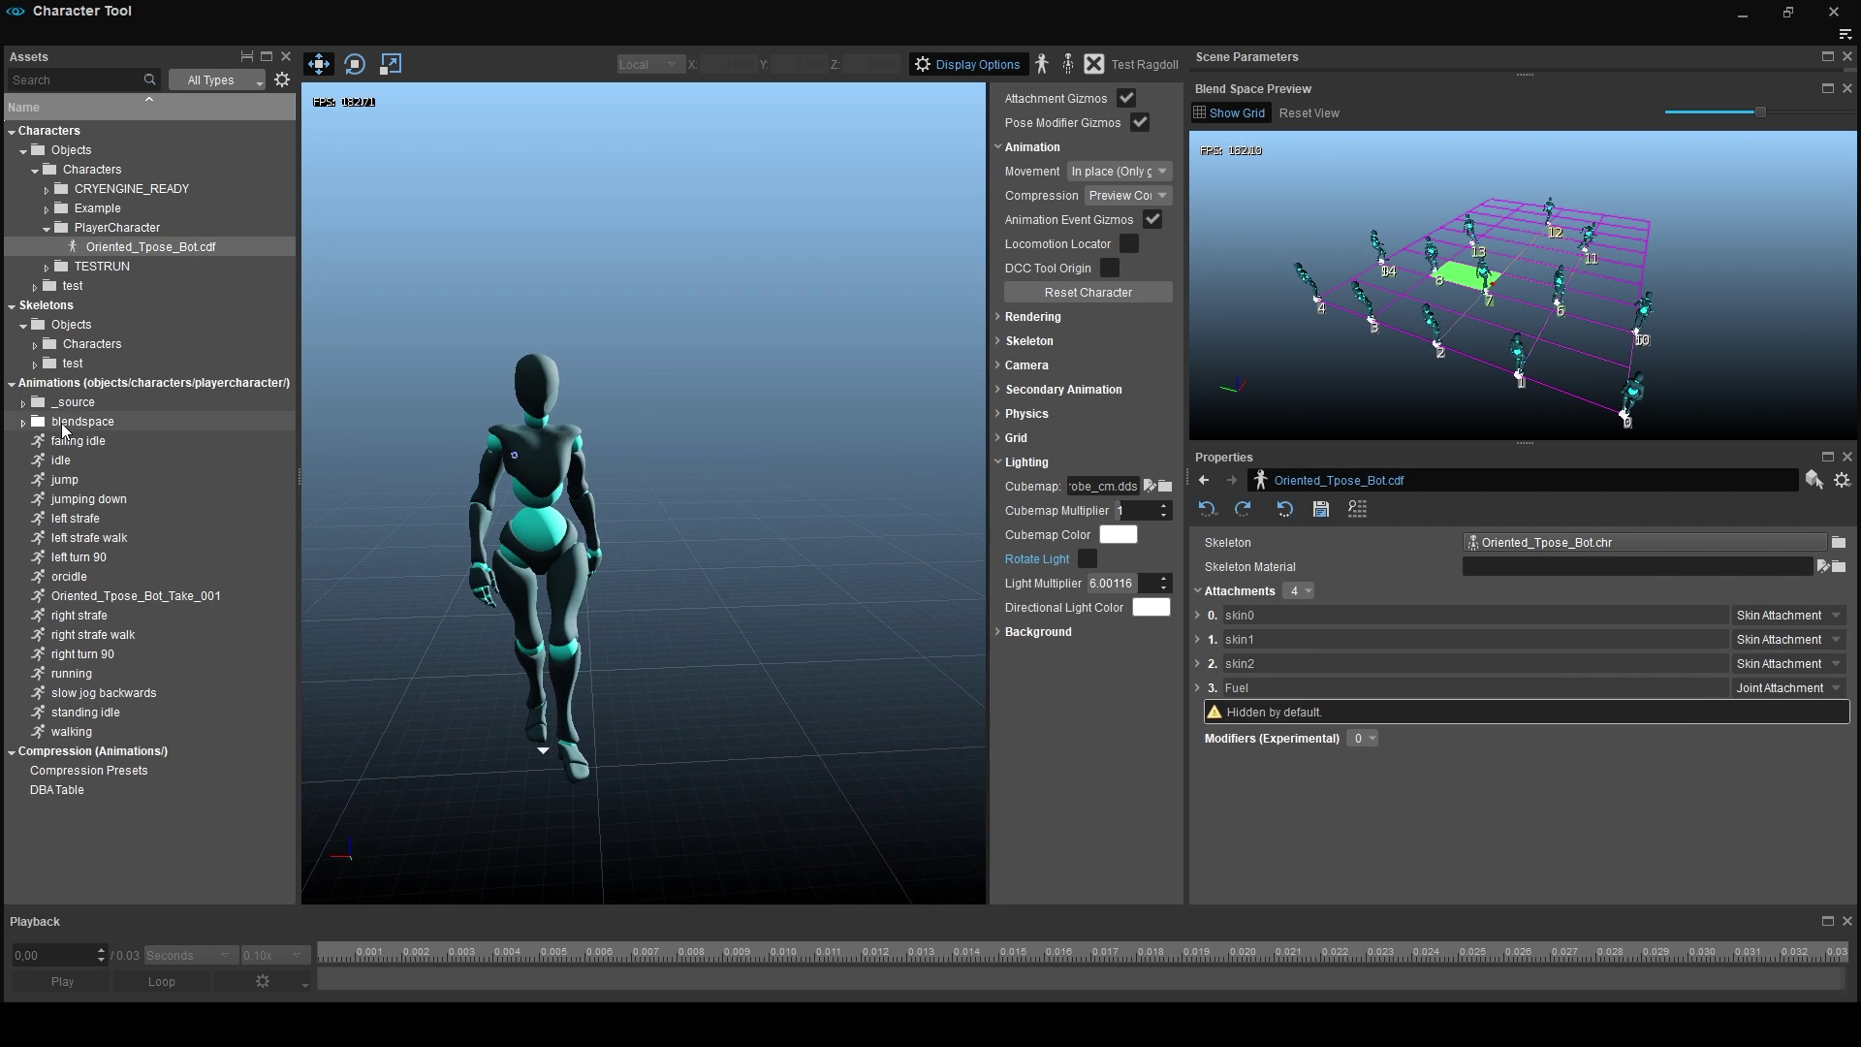
{"action": "double_click", "coordinate": [83, 421]}
{"action": "left_click", "coordinate": [92, 440]}
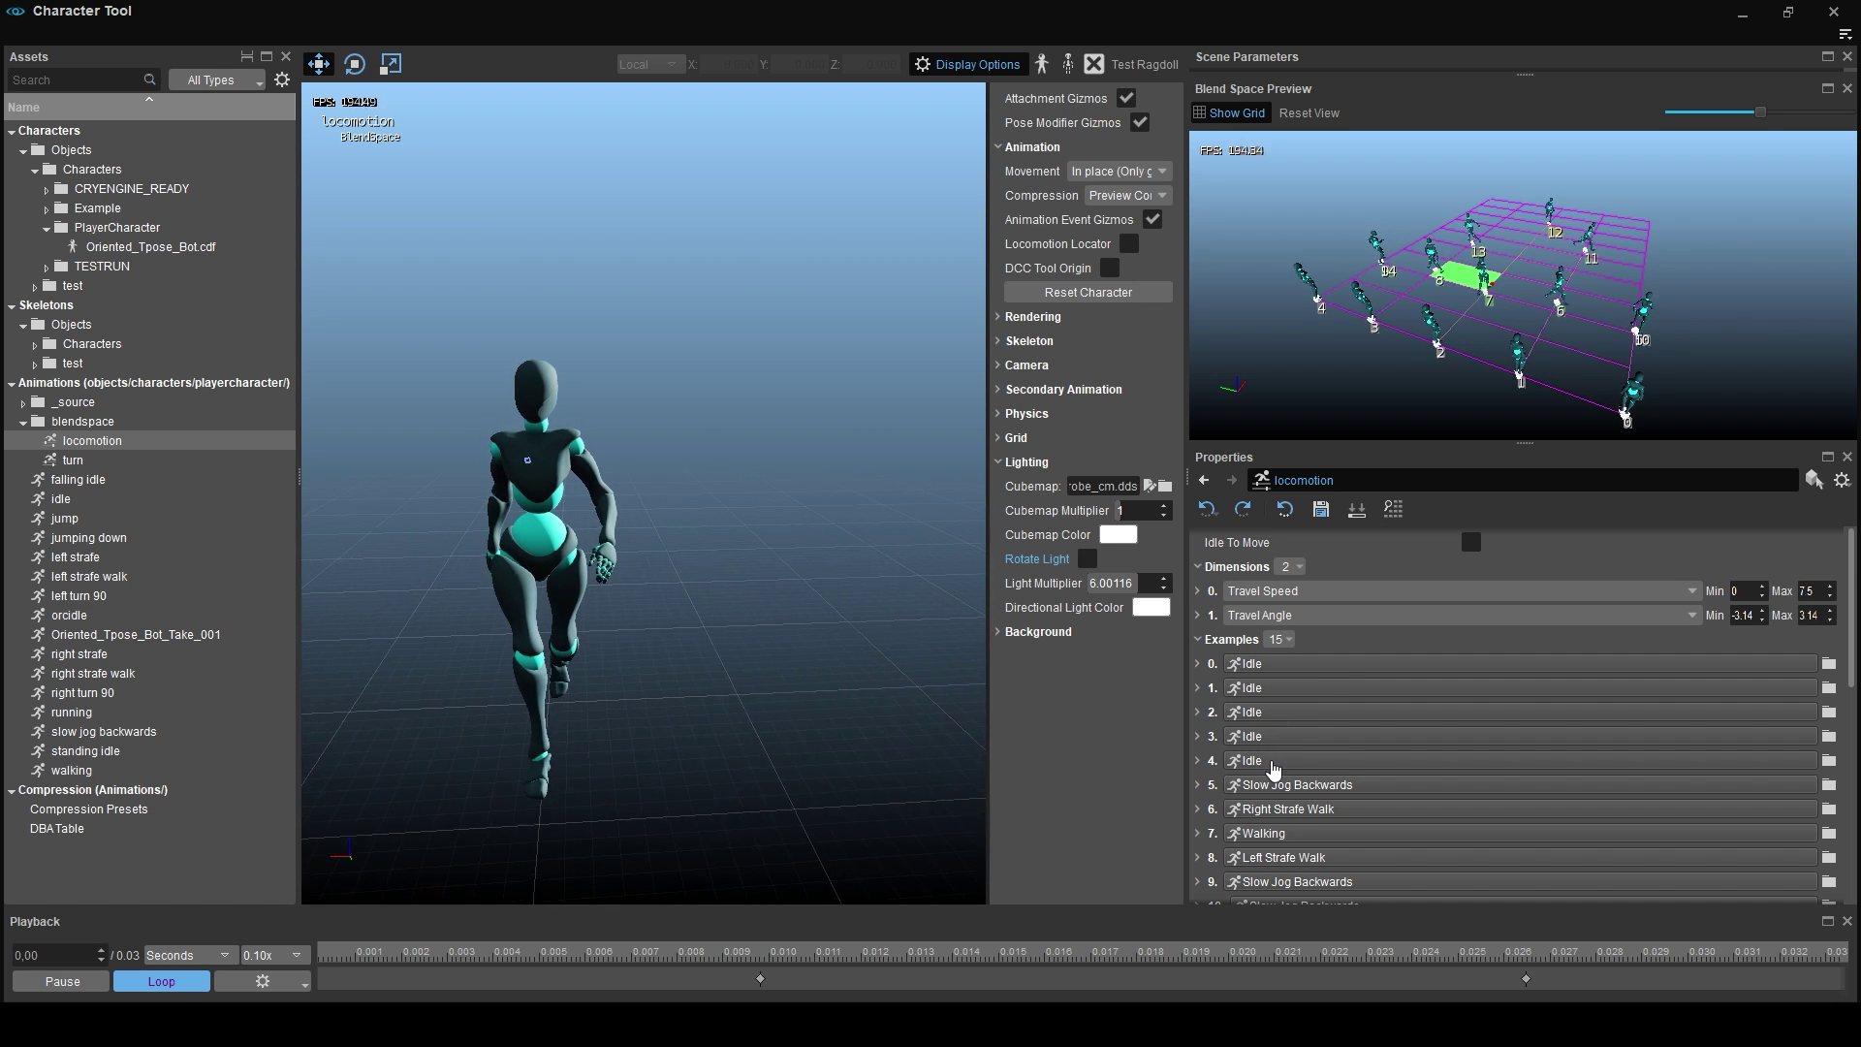
{"action": "scroll", "coordinate": [1270, 770], "scroll_direction": "down", "scroll_amount": 3}
{"action": "scroll", "coordinate": [1273, 768], "scroll_direction": "up", "scroll_amount": 3}
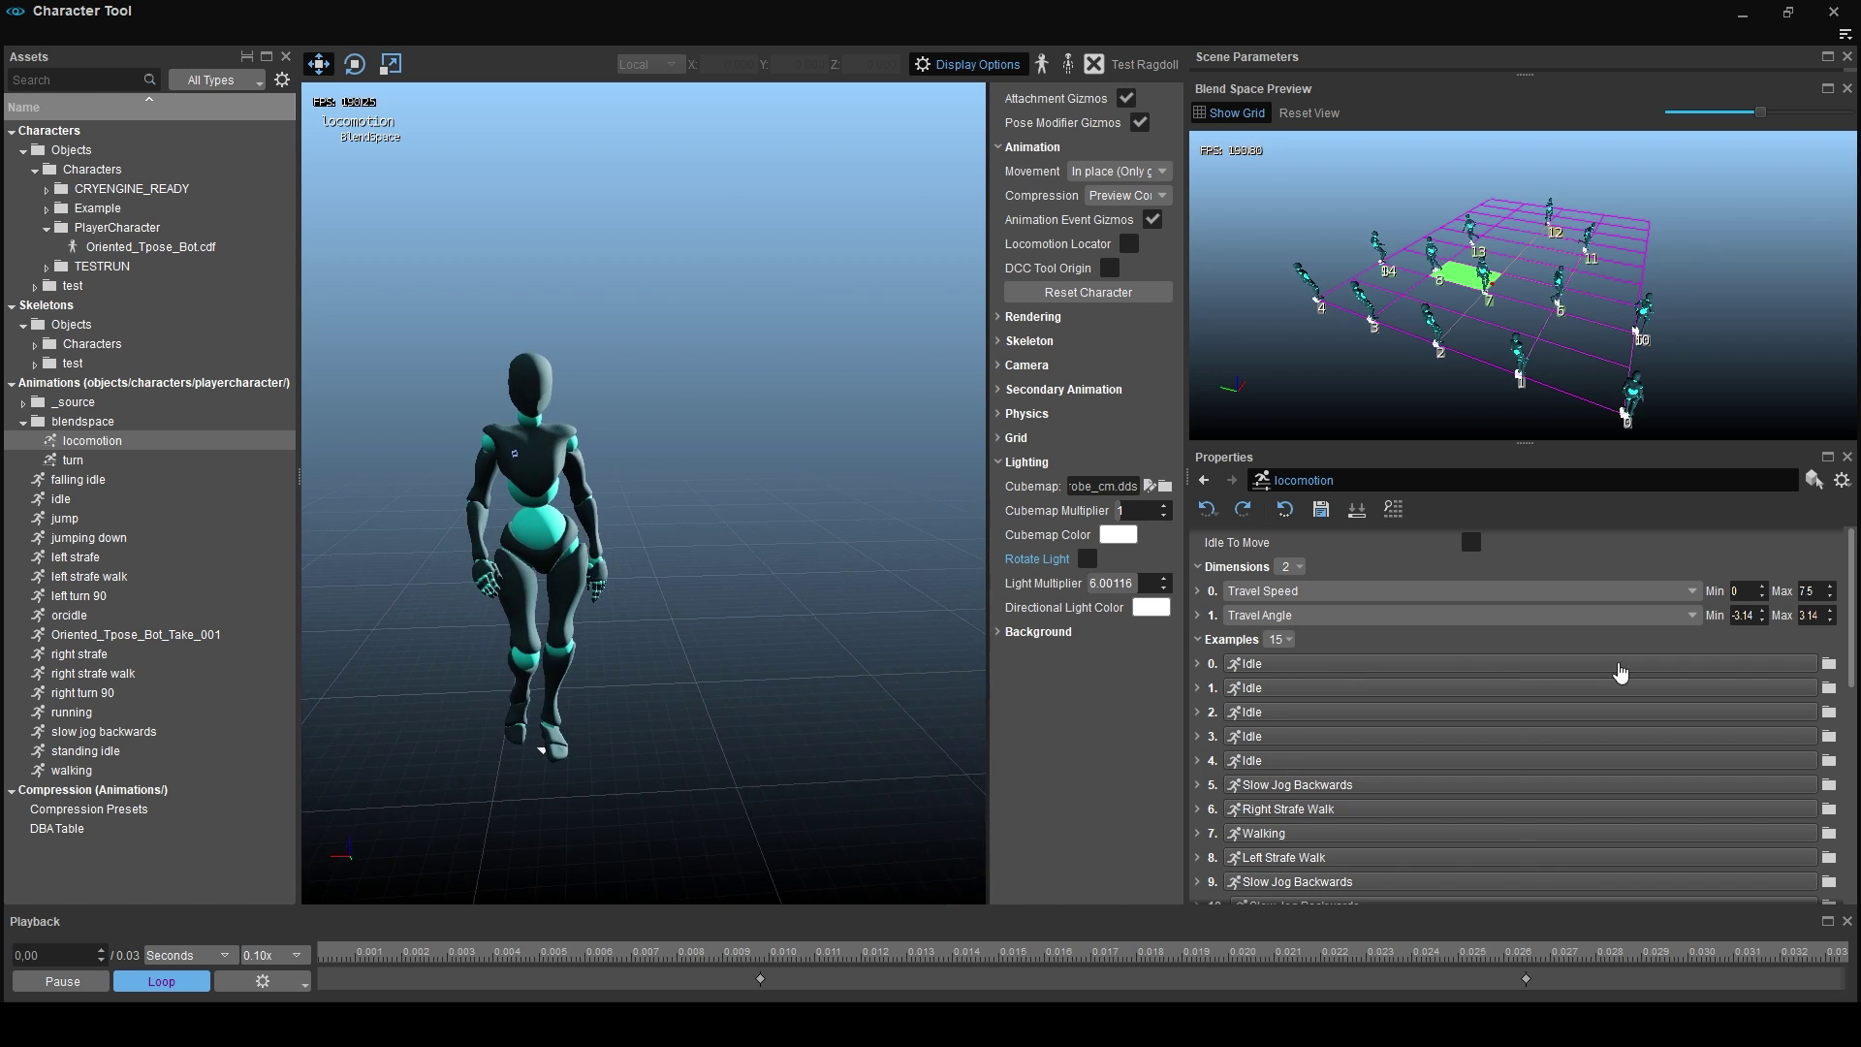
Examine the animation aliases offered for example 0 (Idle) and example 7 (Walking), closing each selection without confirming a change.
{"action": "left_click", "coordinate": [1830, 664]}
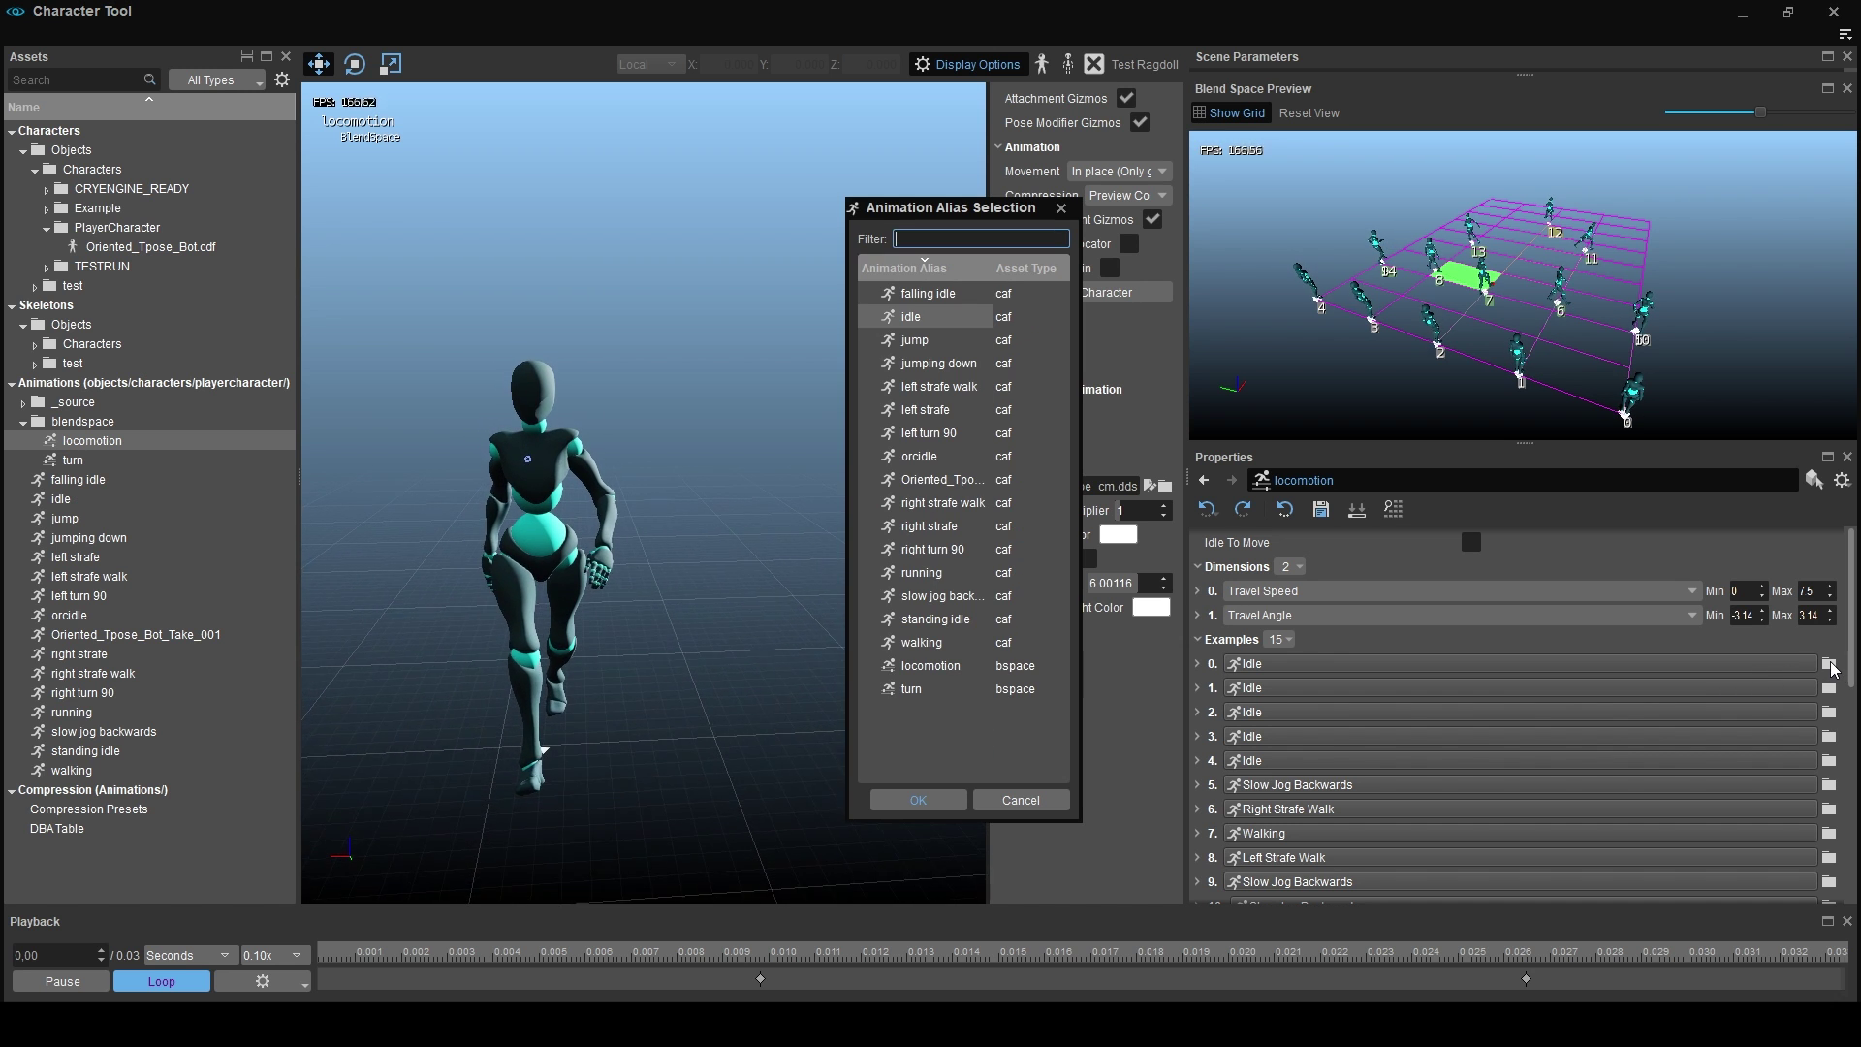
{"action": "left_click", "coordinate": [919, 315]}
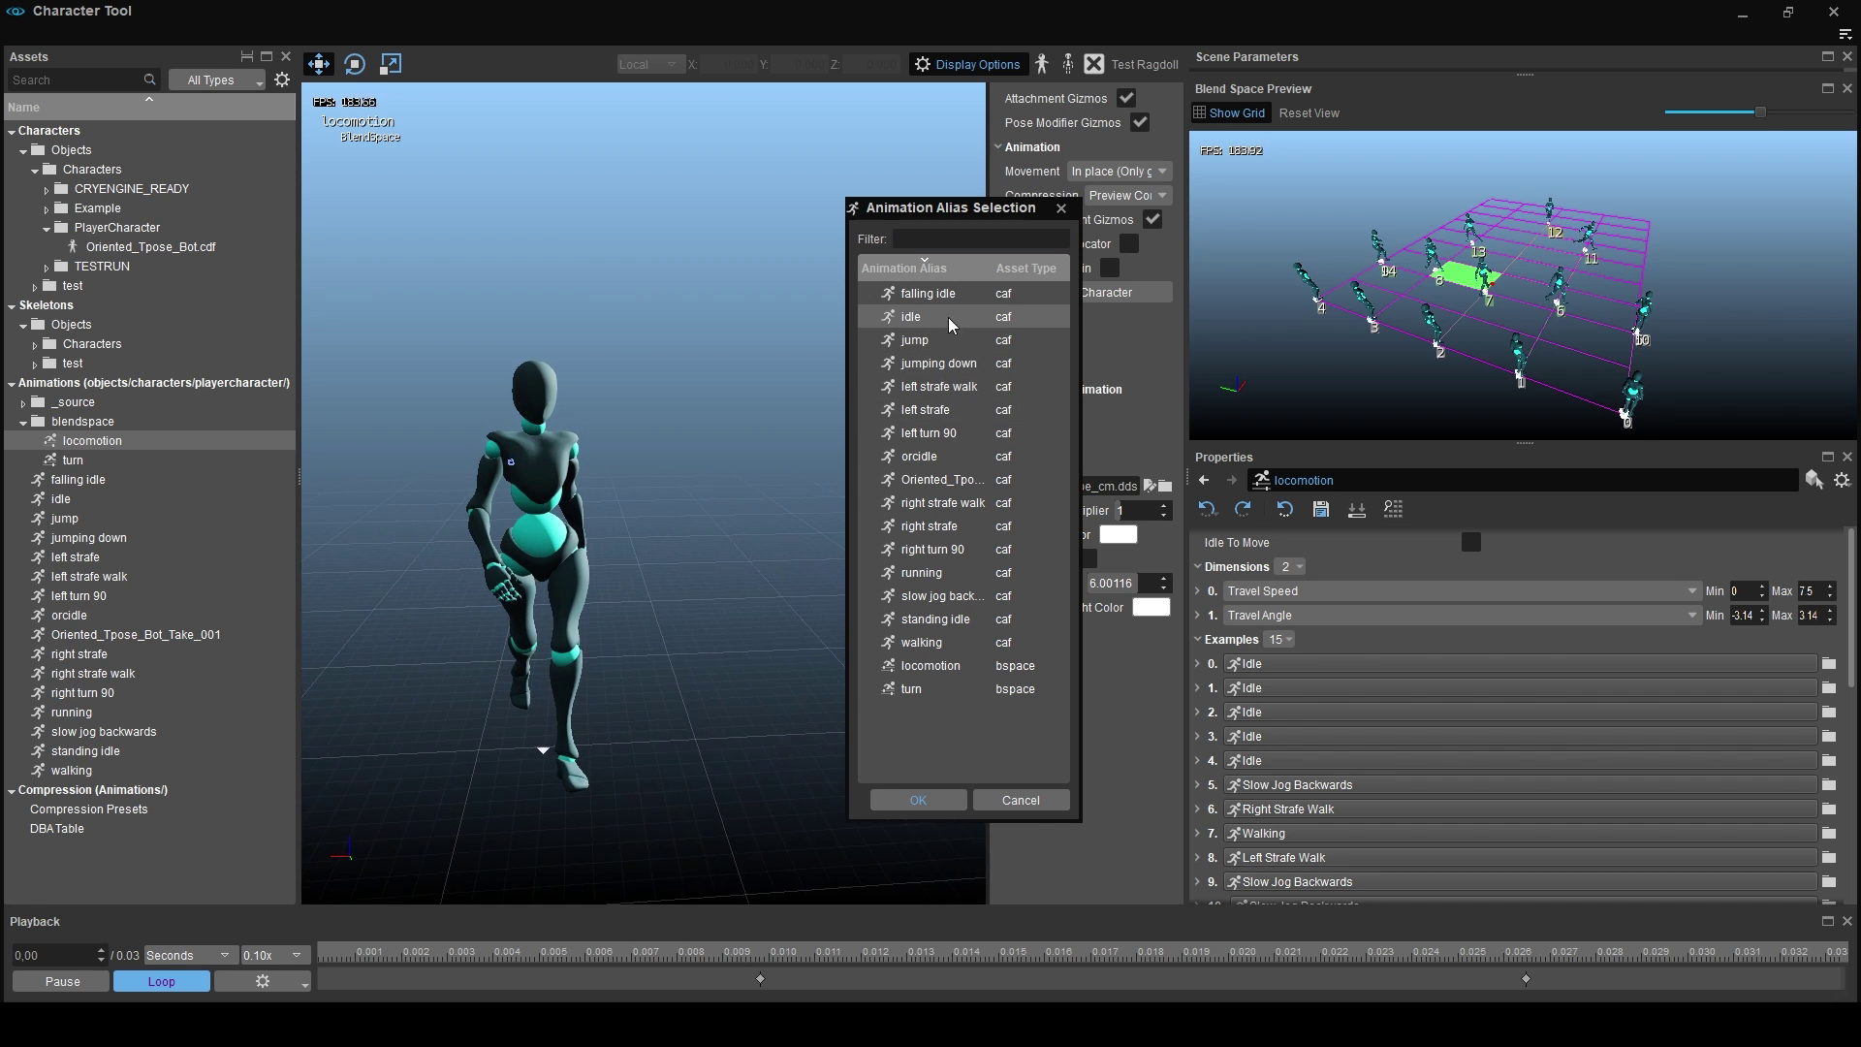
{"action": "left_click", "coordinate": [1058, 212]}
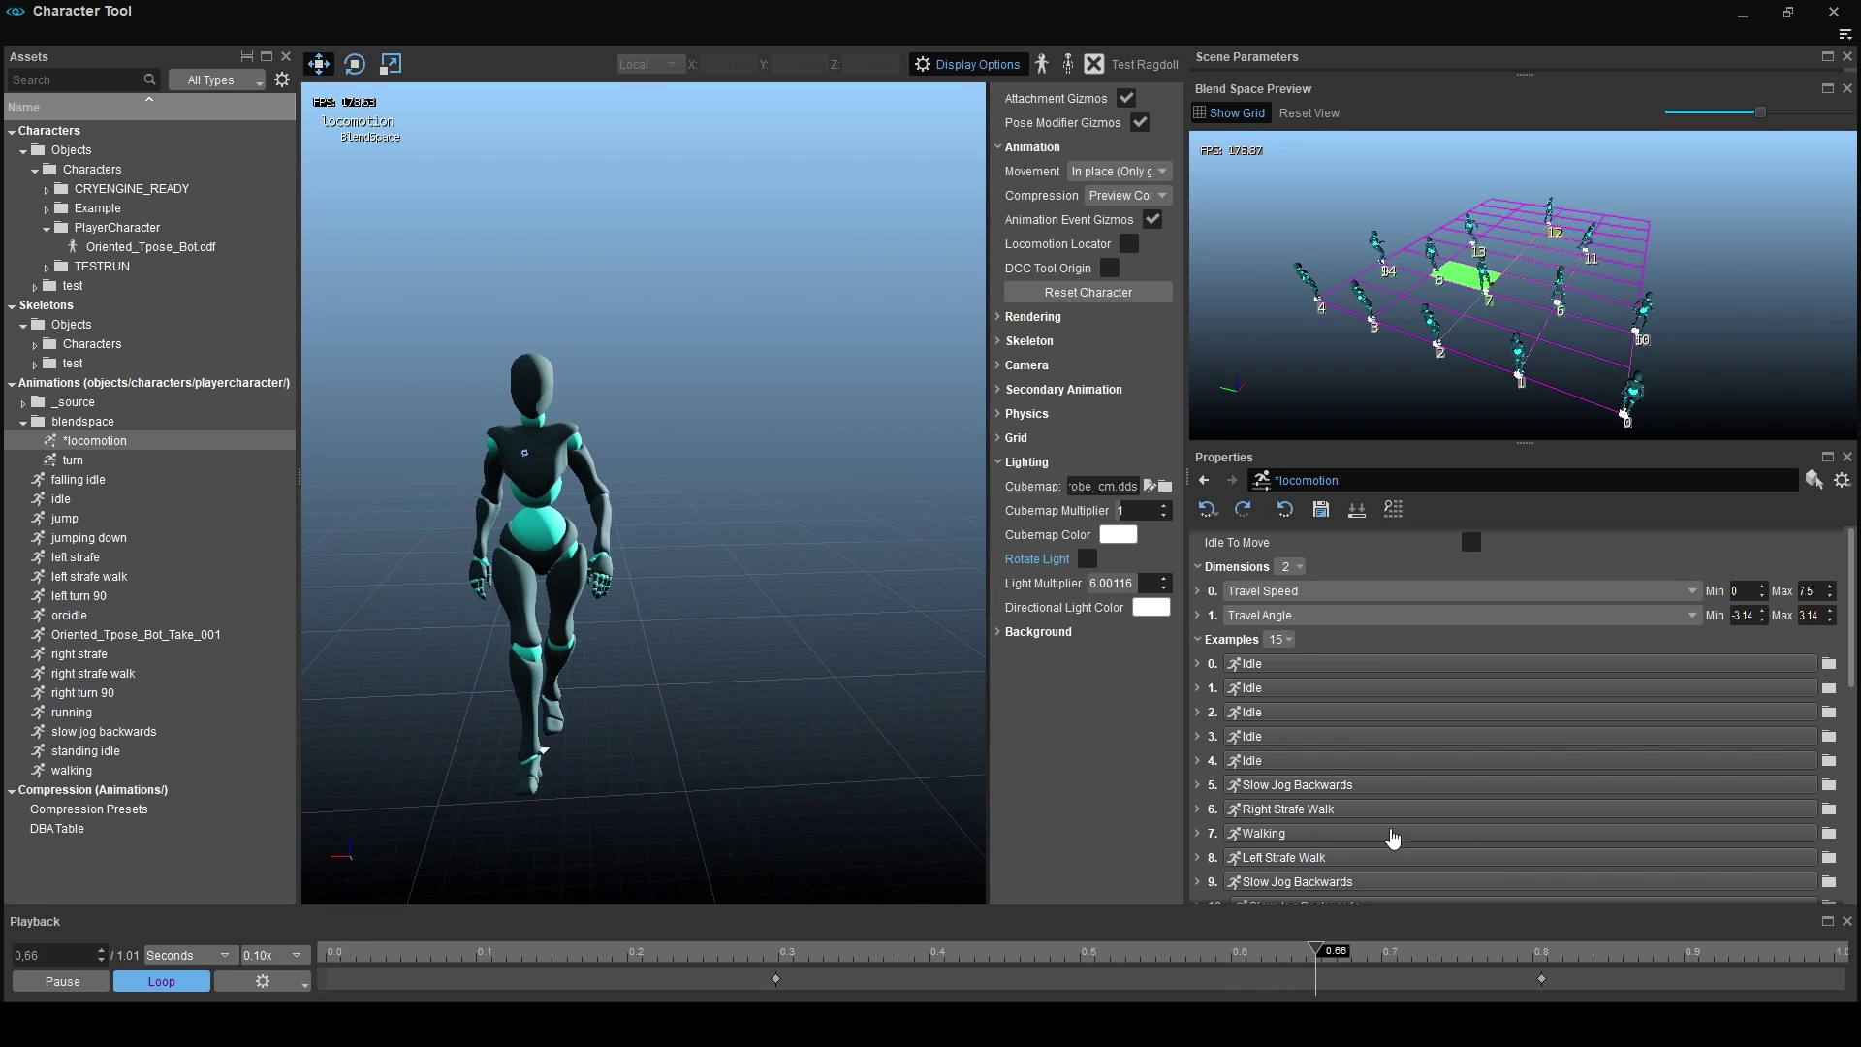
{"action": "left_click", "coordinate": [1828, 834]}
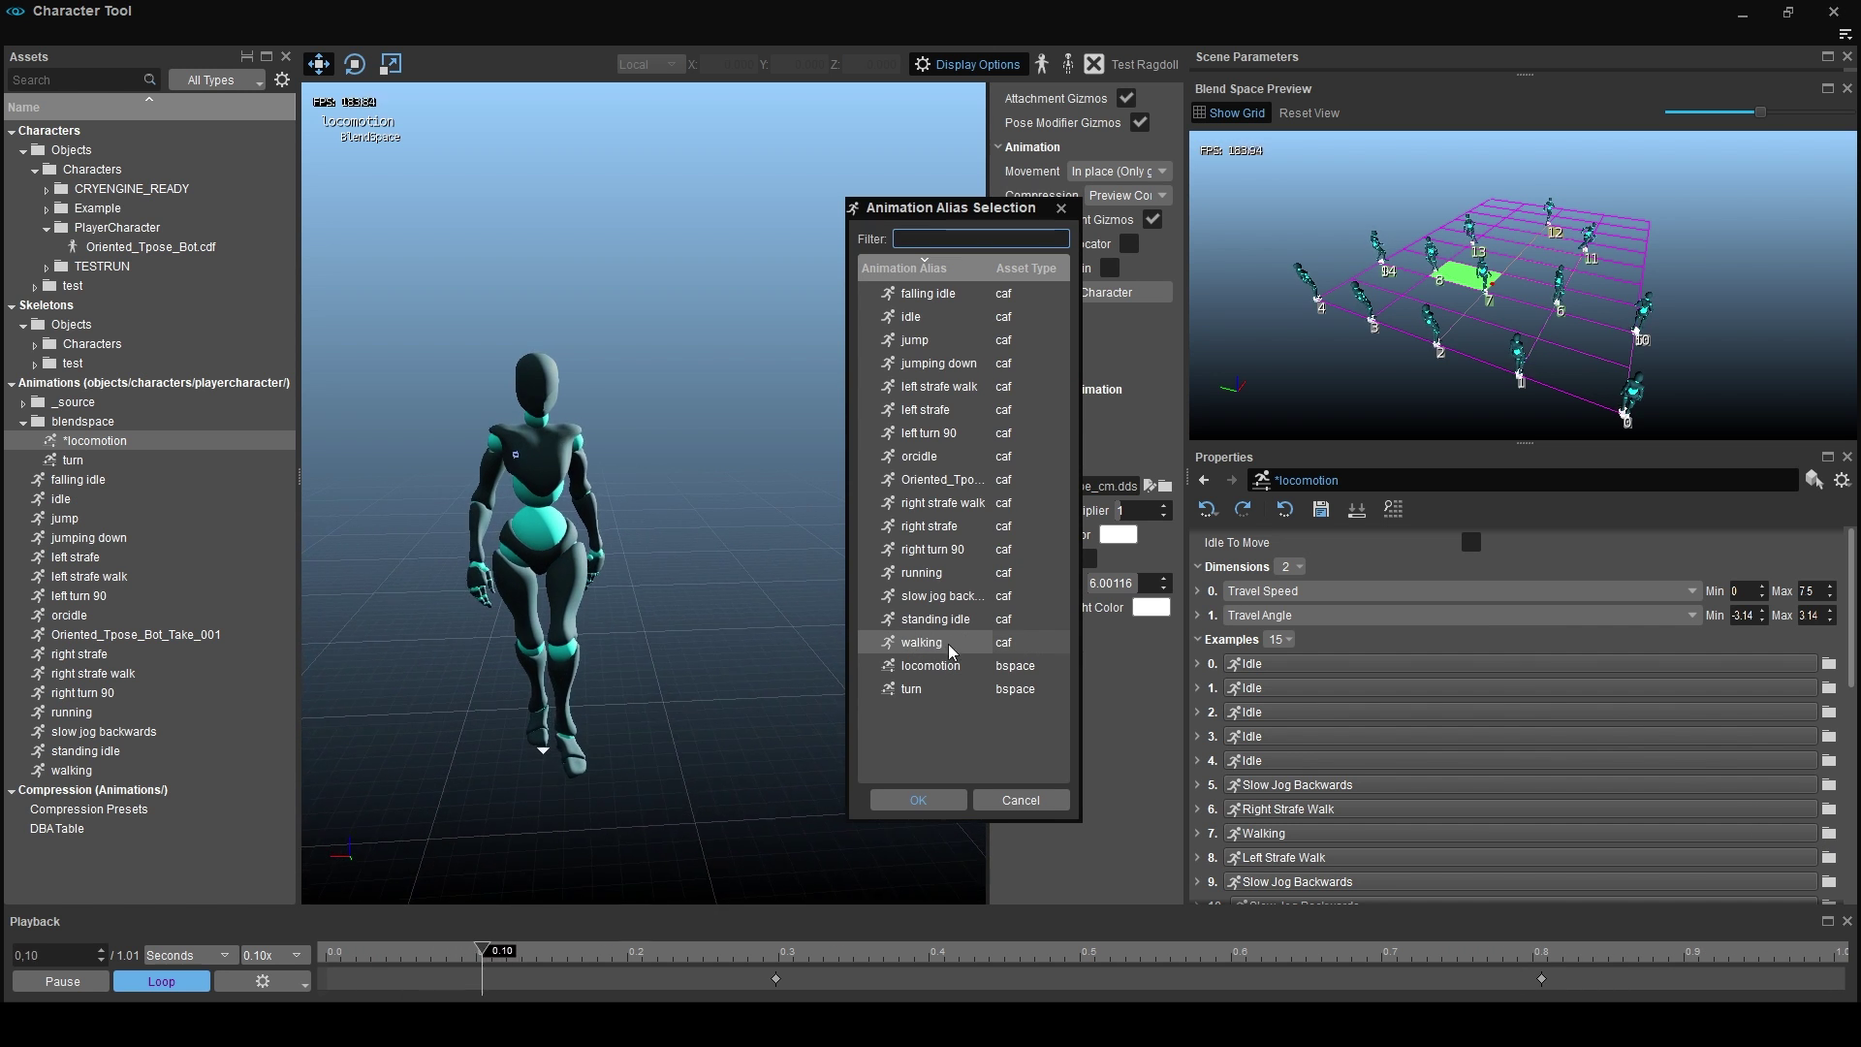
{"action": "left_click", "coordinate": [1019, 800]}
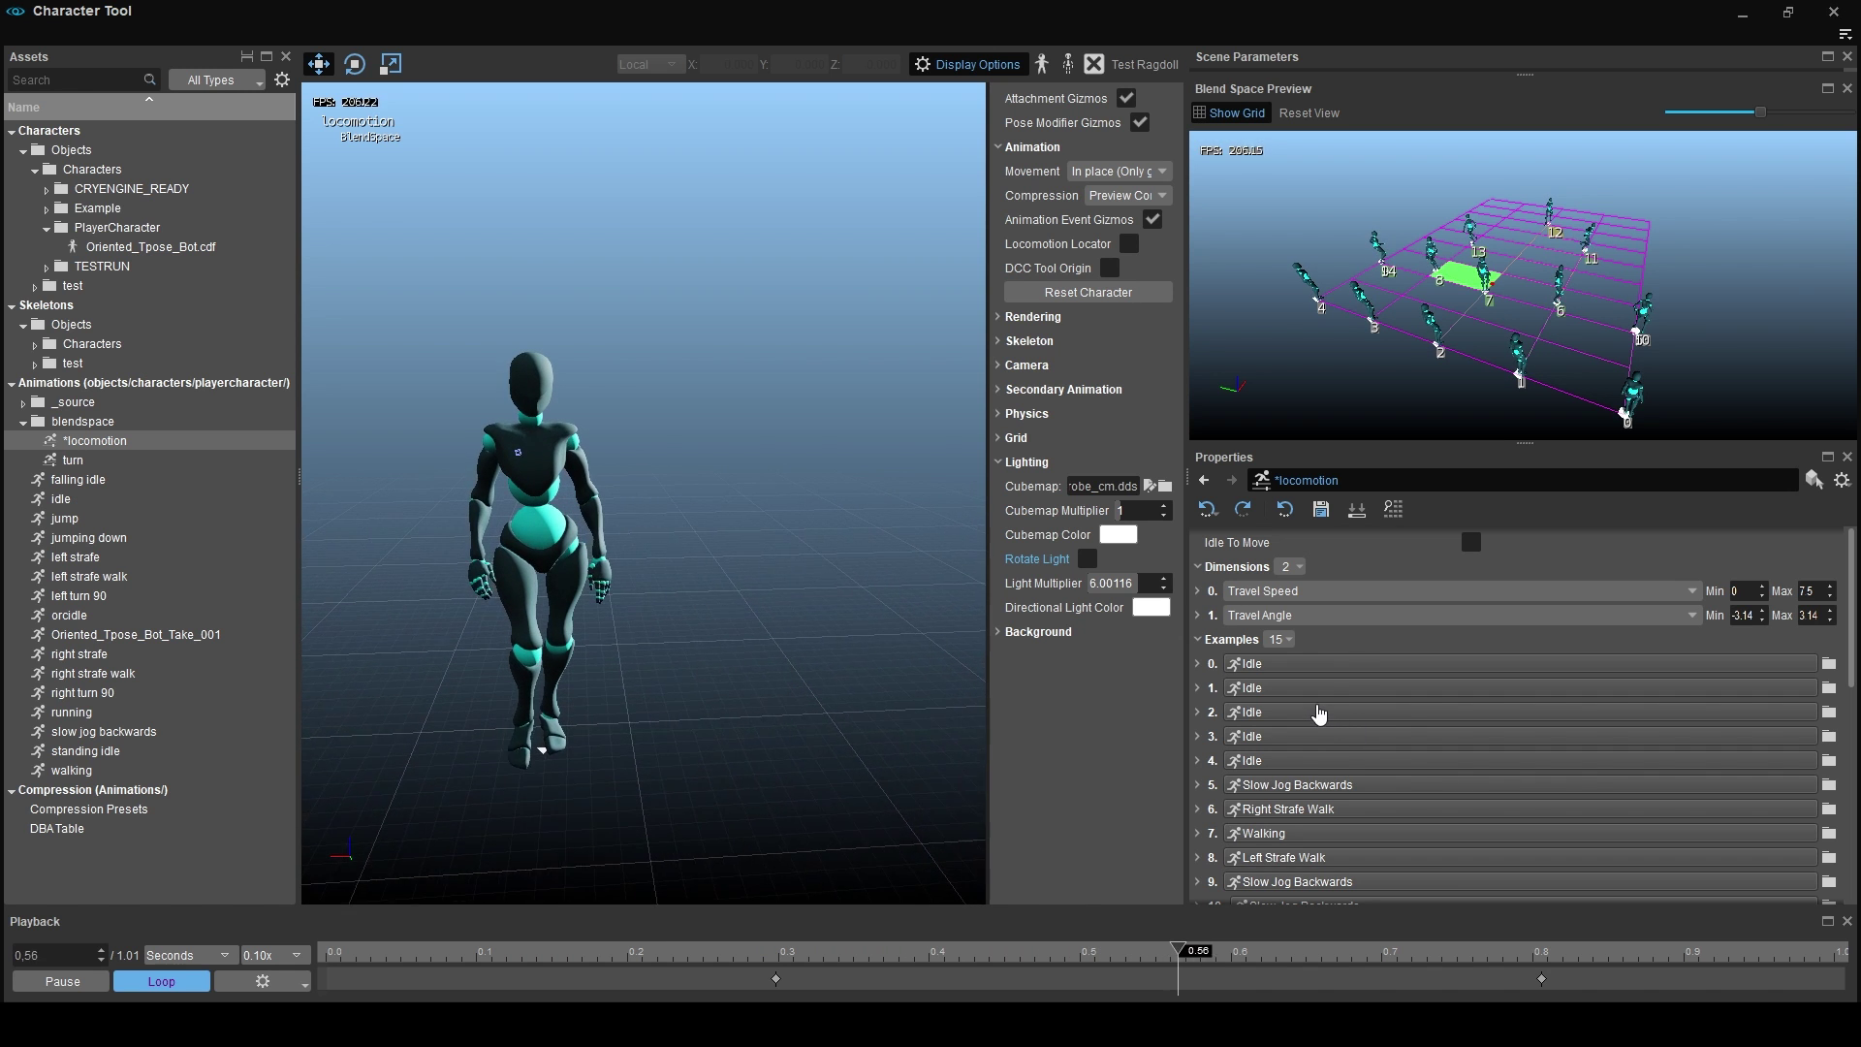
{"action": "scroll", "coordinate": [1304, 761], "scroll_direction": "down", "scroll_amount": 3}
{"action": "scroll", "coordinate": [1308, 703], "scroll_direction": "up", "scroll_amount": 3}
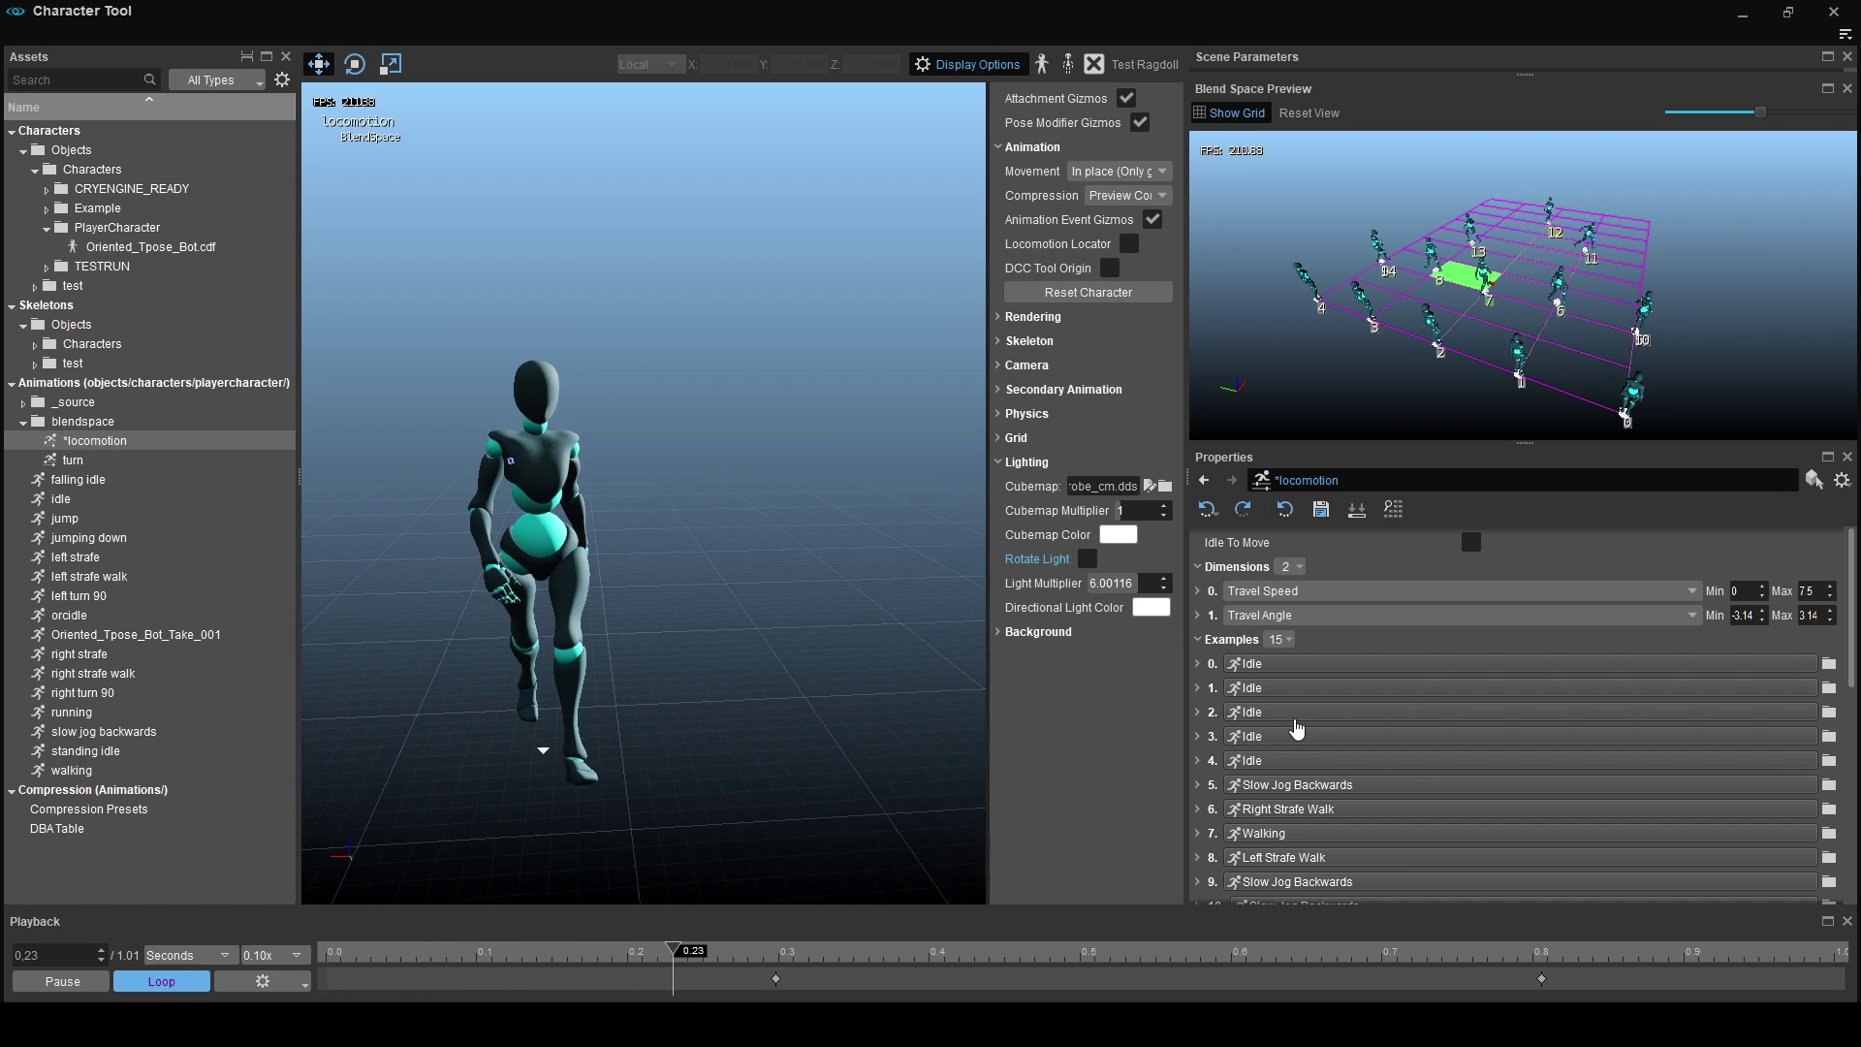
Enlarge the Blend Space Preview in both height and width.
{"action": "left_click_drag", "start_coordinate": [1520, 449], "coordinate": [1505, 614]}
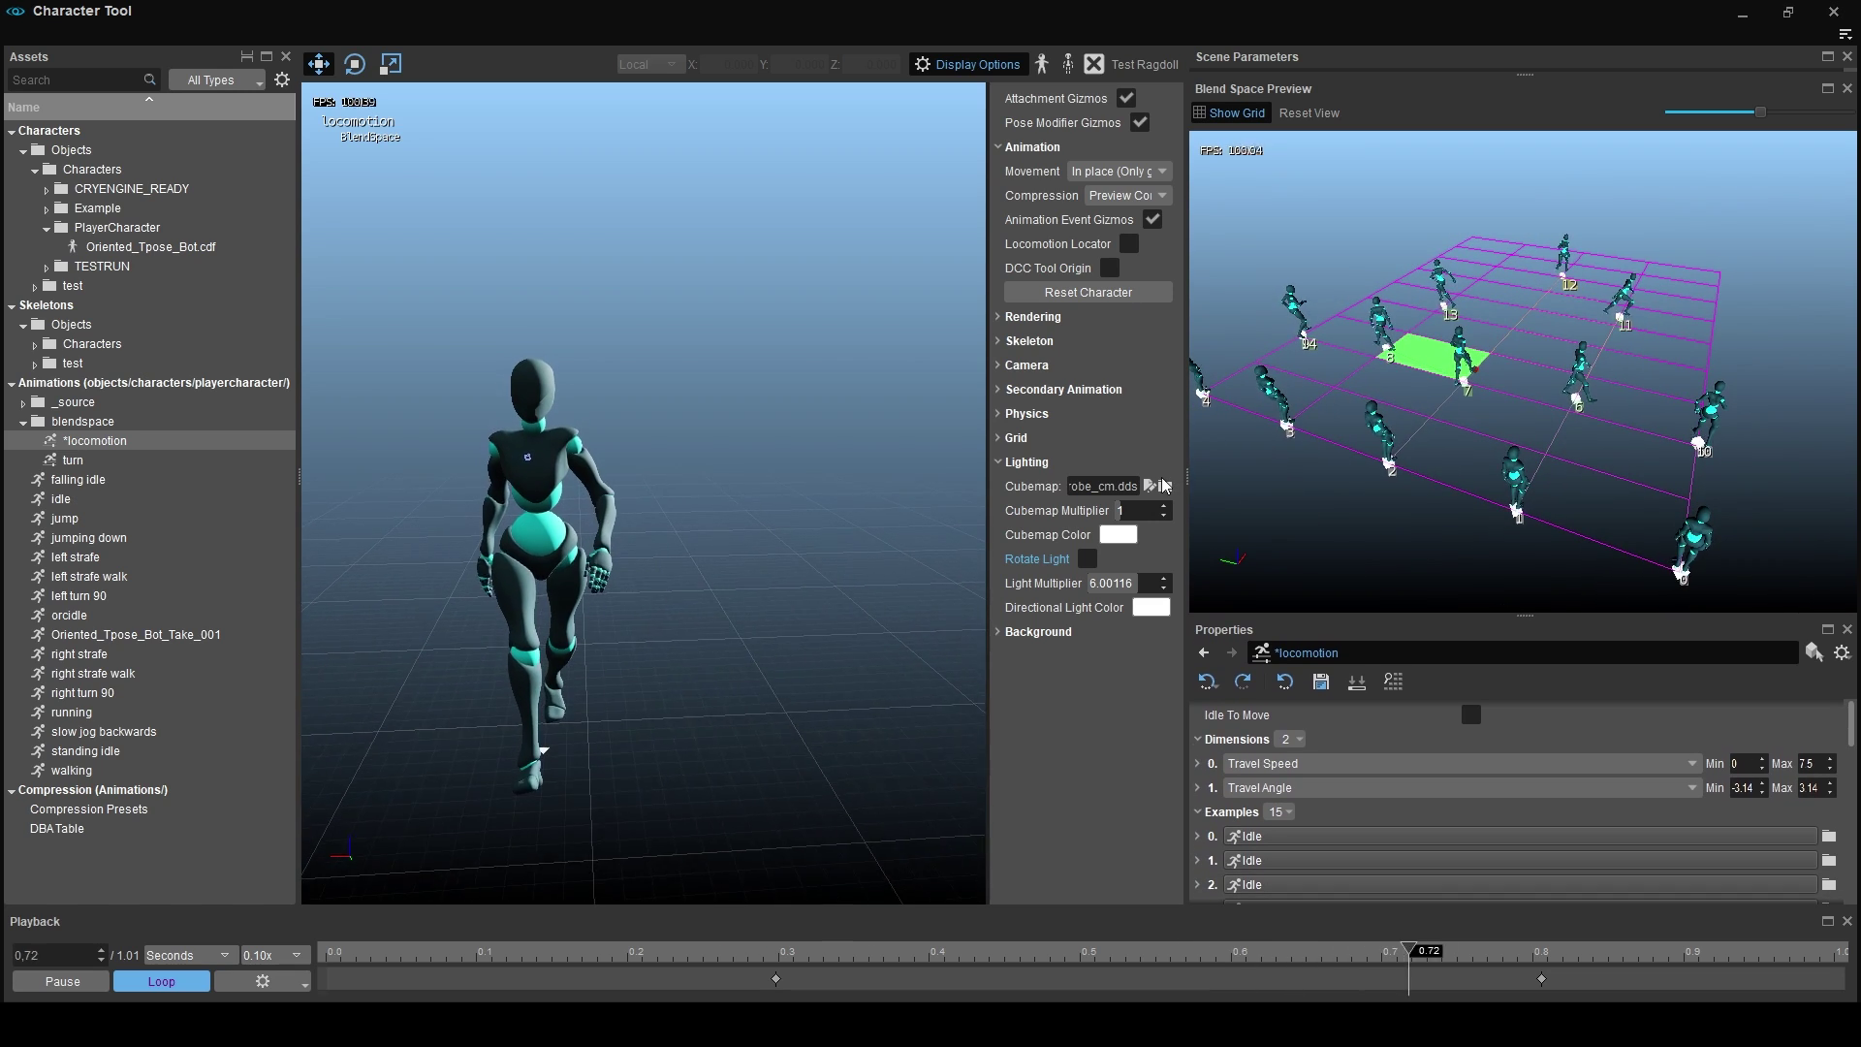
{"action": "left_click_drag", "start_coordinate": [1187, 464], "coordinate": [729, 463]}
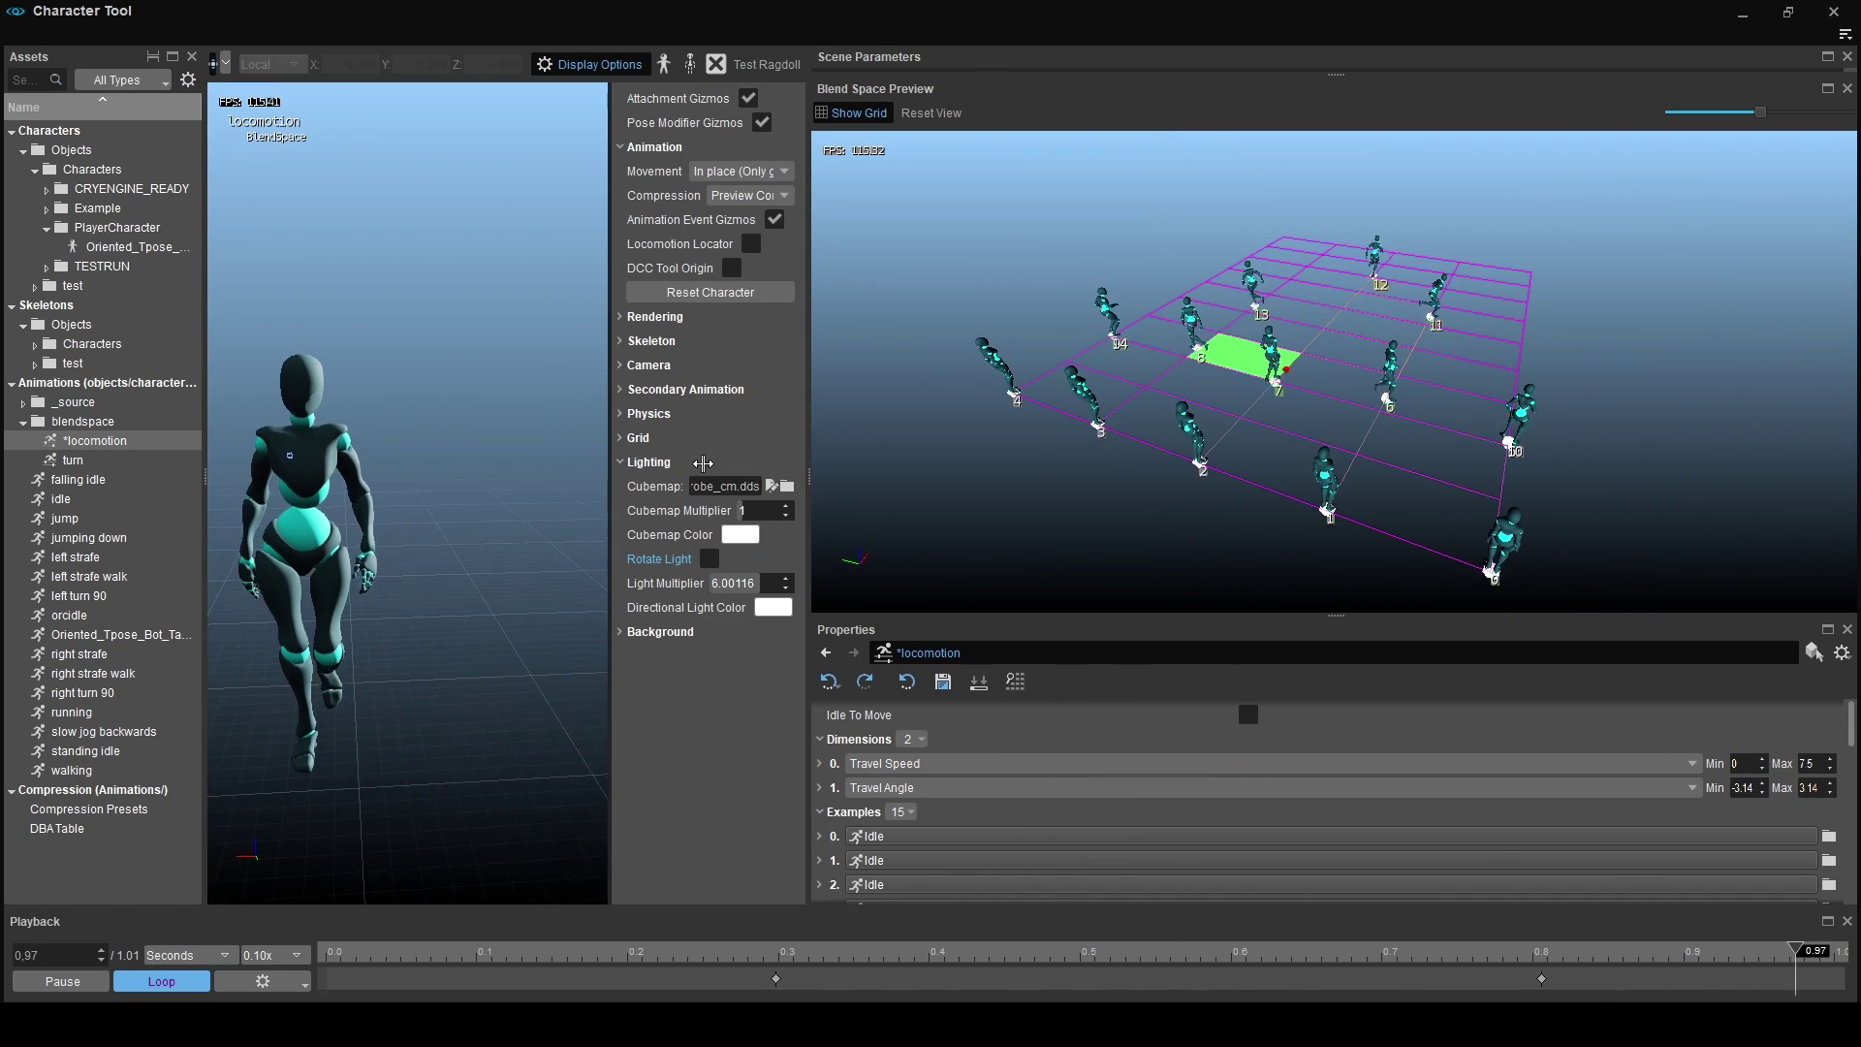
Examine the numbered example animations on the blend space grid from several angles, comparing the idle, walking, strafing and running examples.
{"action": "right_click_drag", "start_coordinate": [1061, 457], "coordinate": [946, 440]}
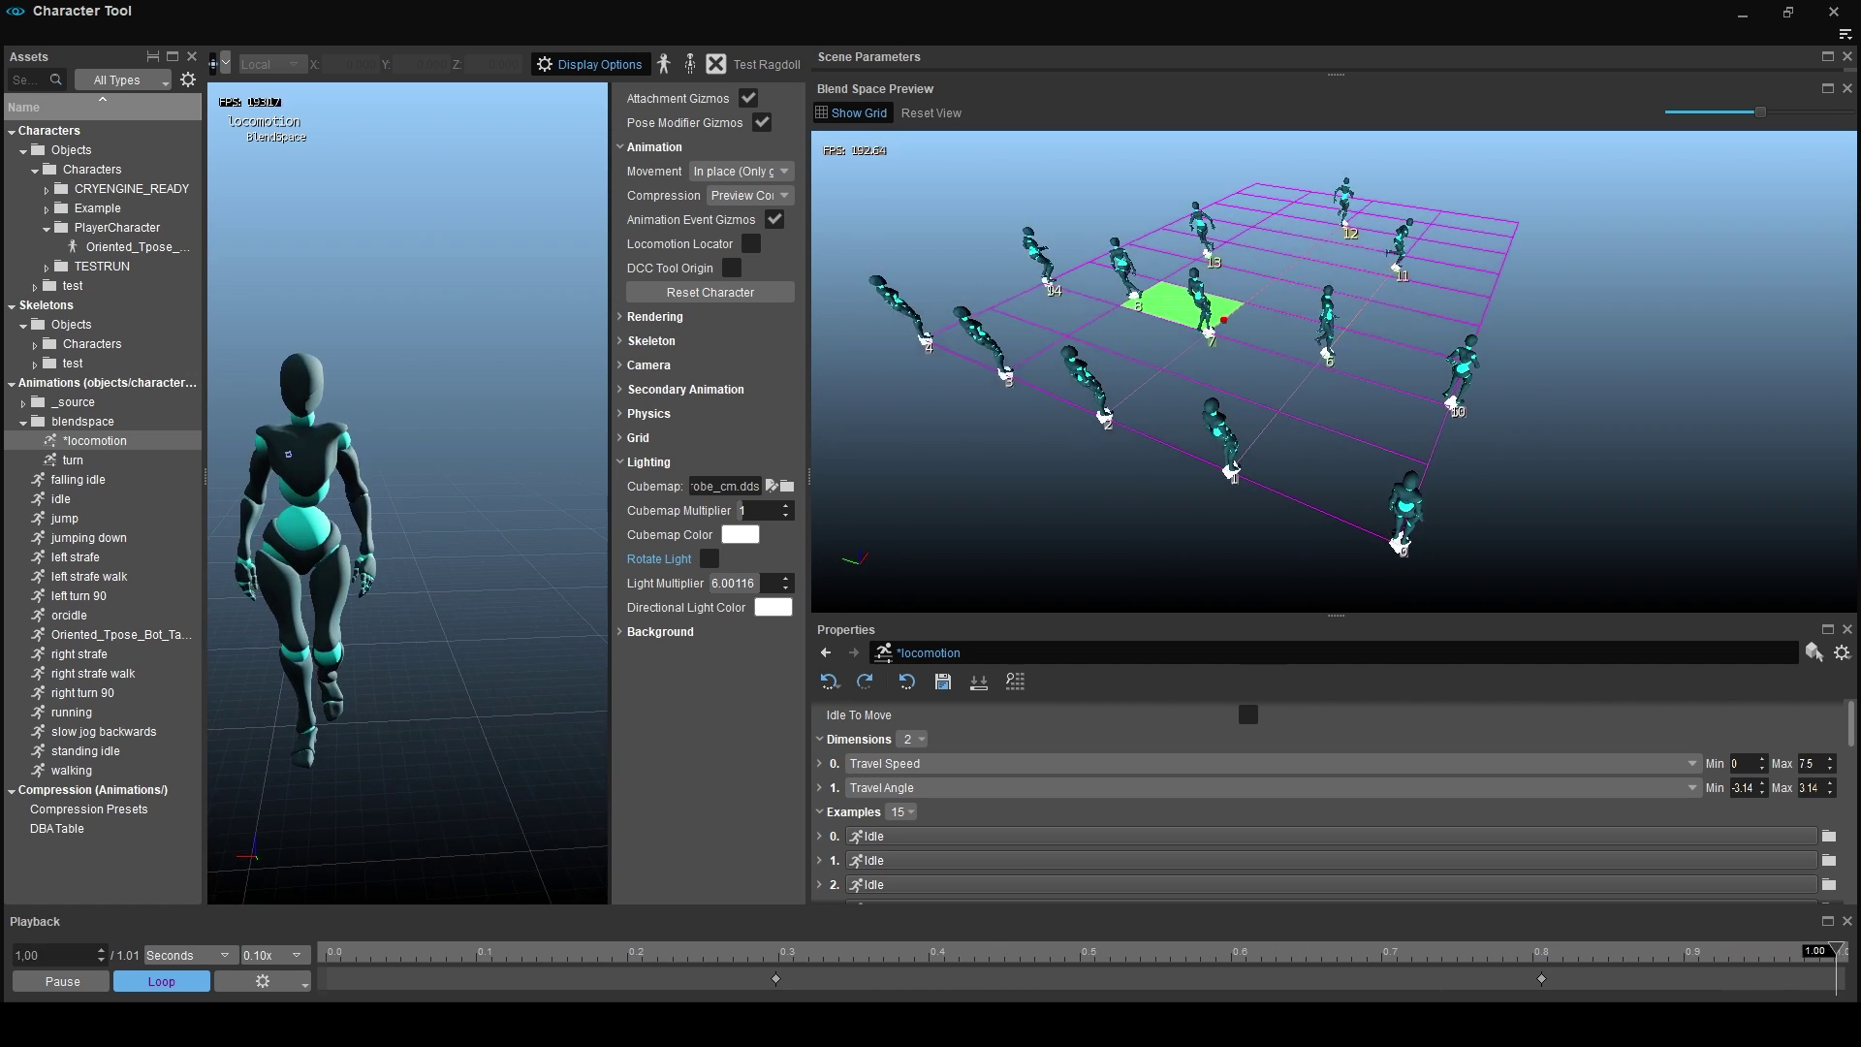
{"action": "middle_click_drag", "start_coordinate": [1163, 281], "coordinate": [1078, 277], "text": "alt"}
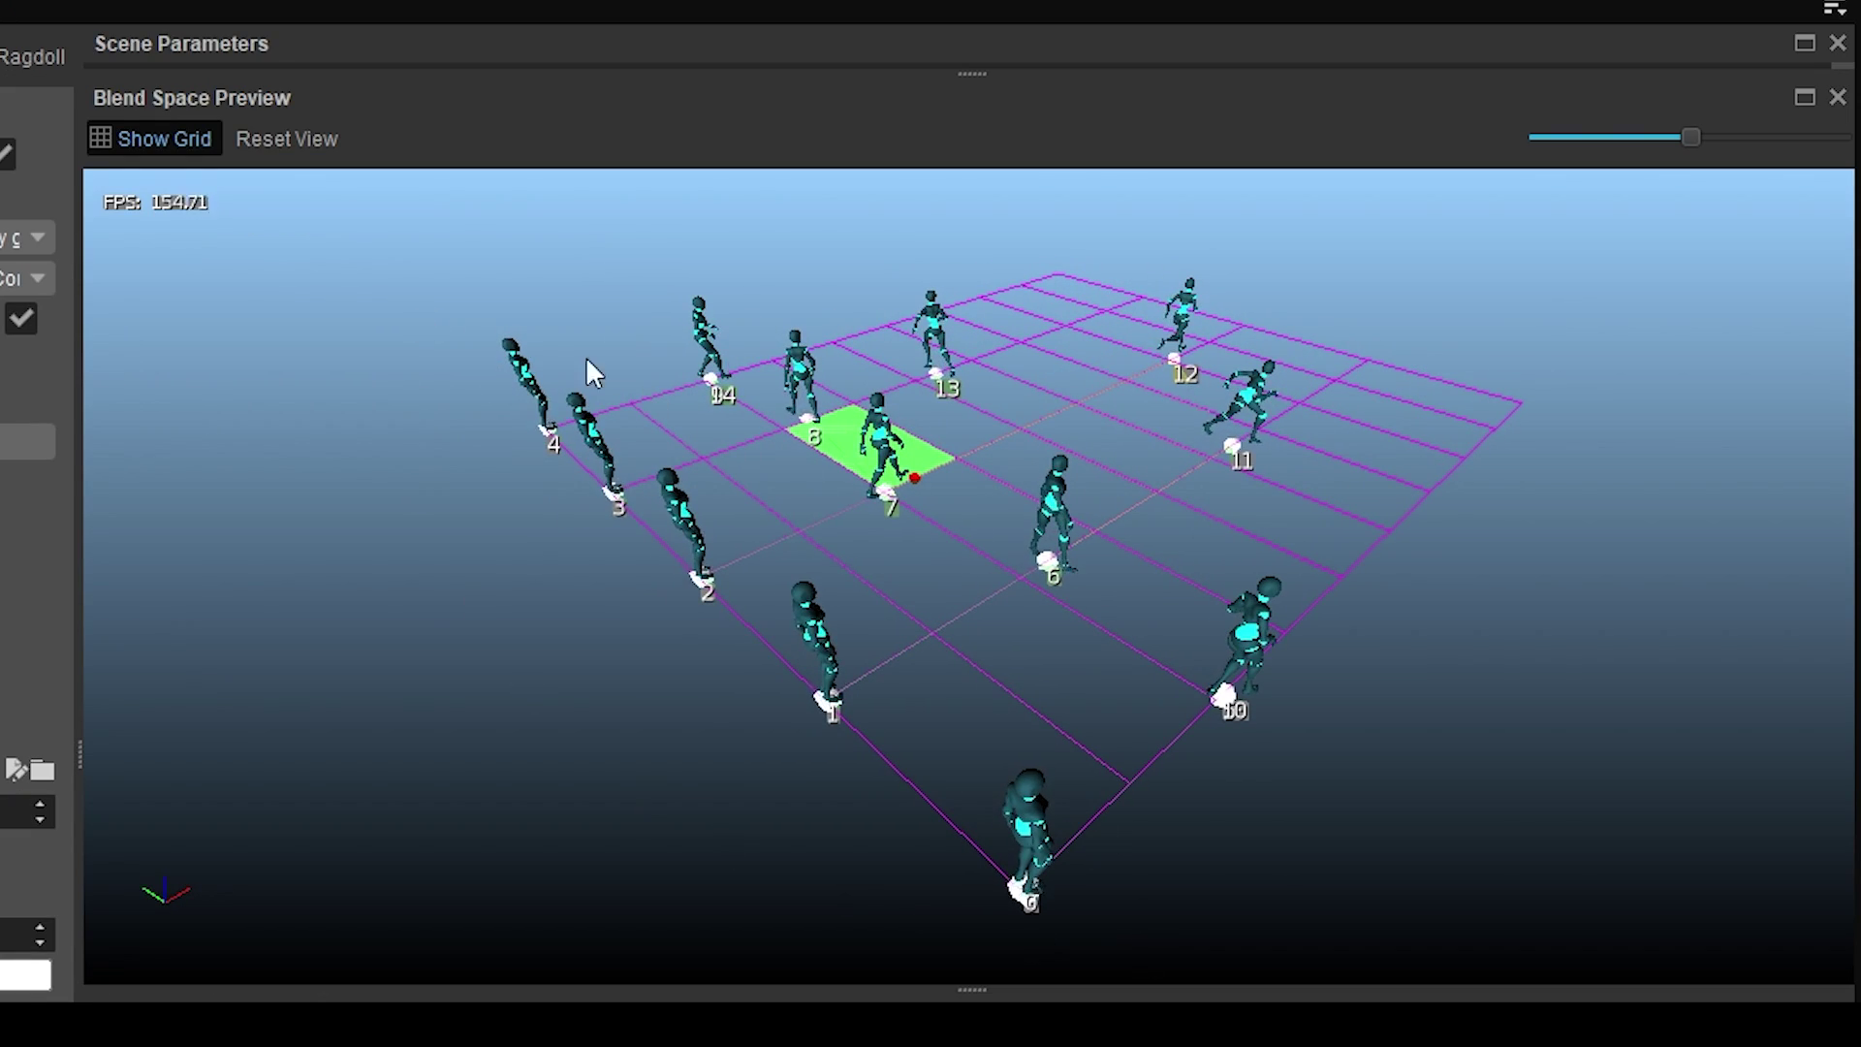
{"action": "middle_click_drag", "start_coordinate": [775, 769], "coordinate": [930, 779], "text": "alt"}
{"action": "middle_click_drag", "start_coordinate": [930, 557], "coordinate": [1065, 555], "text": "alt"}
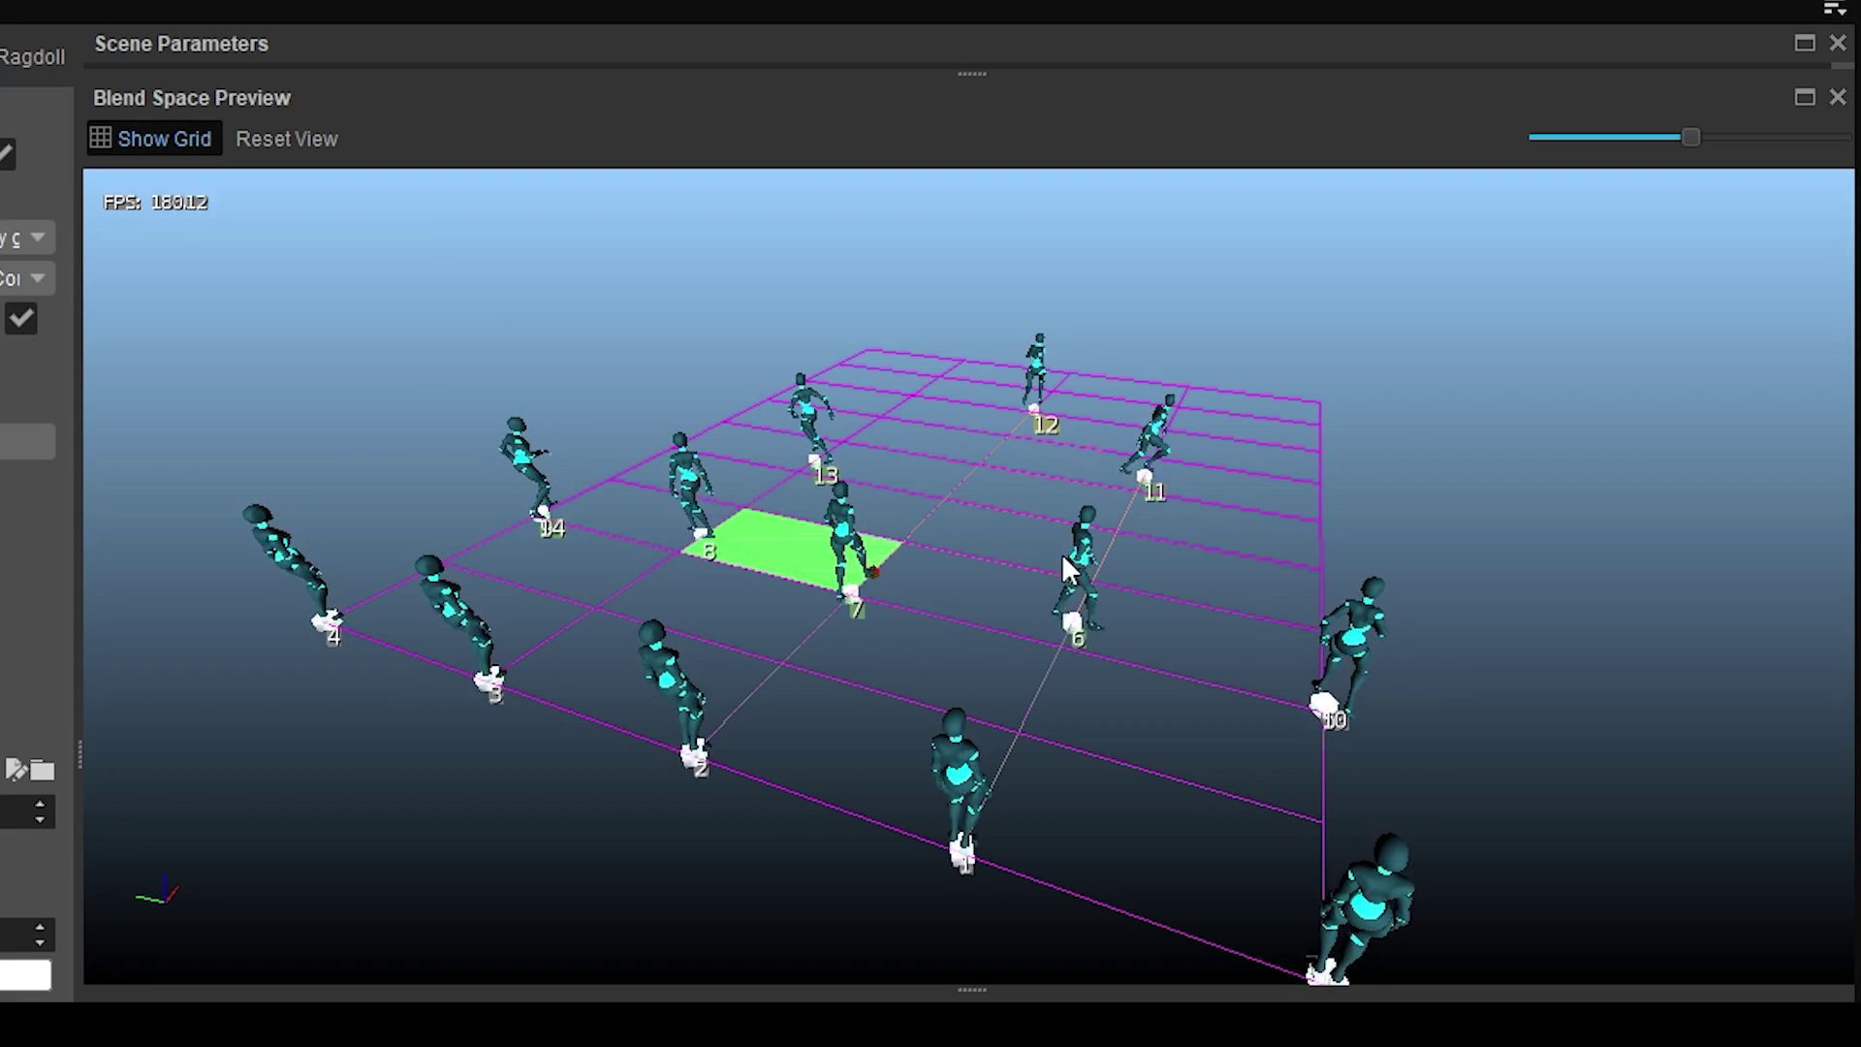
{"action": "middle_click_drag", "start_coordinate": [1354, 708], "coordinate": [1474, 528], "text": "alt"}
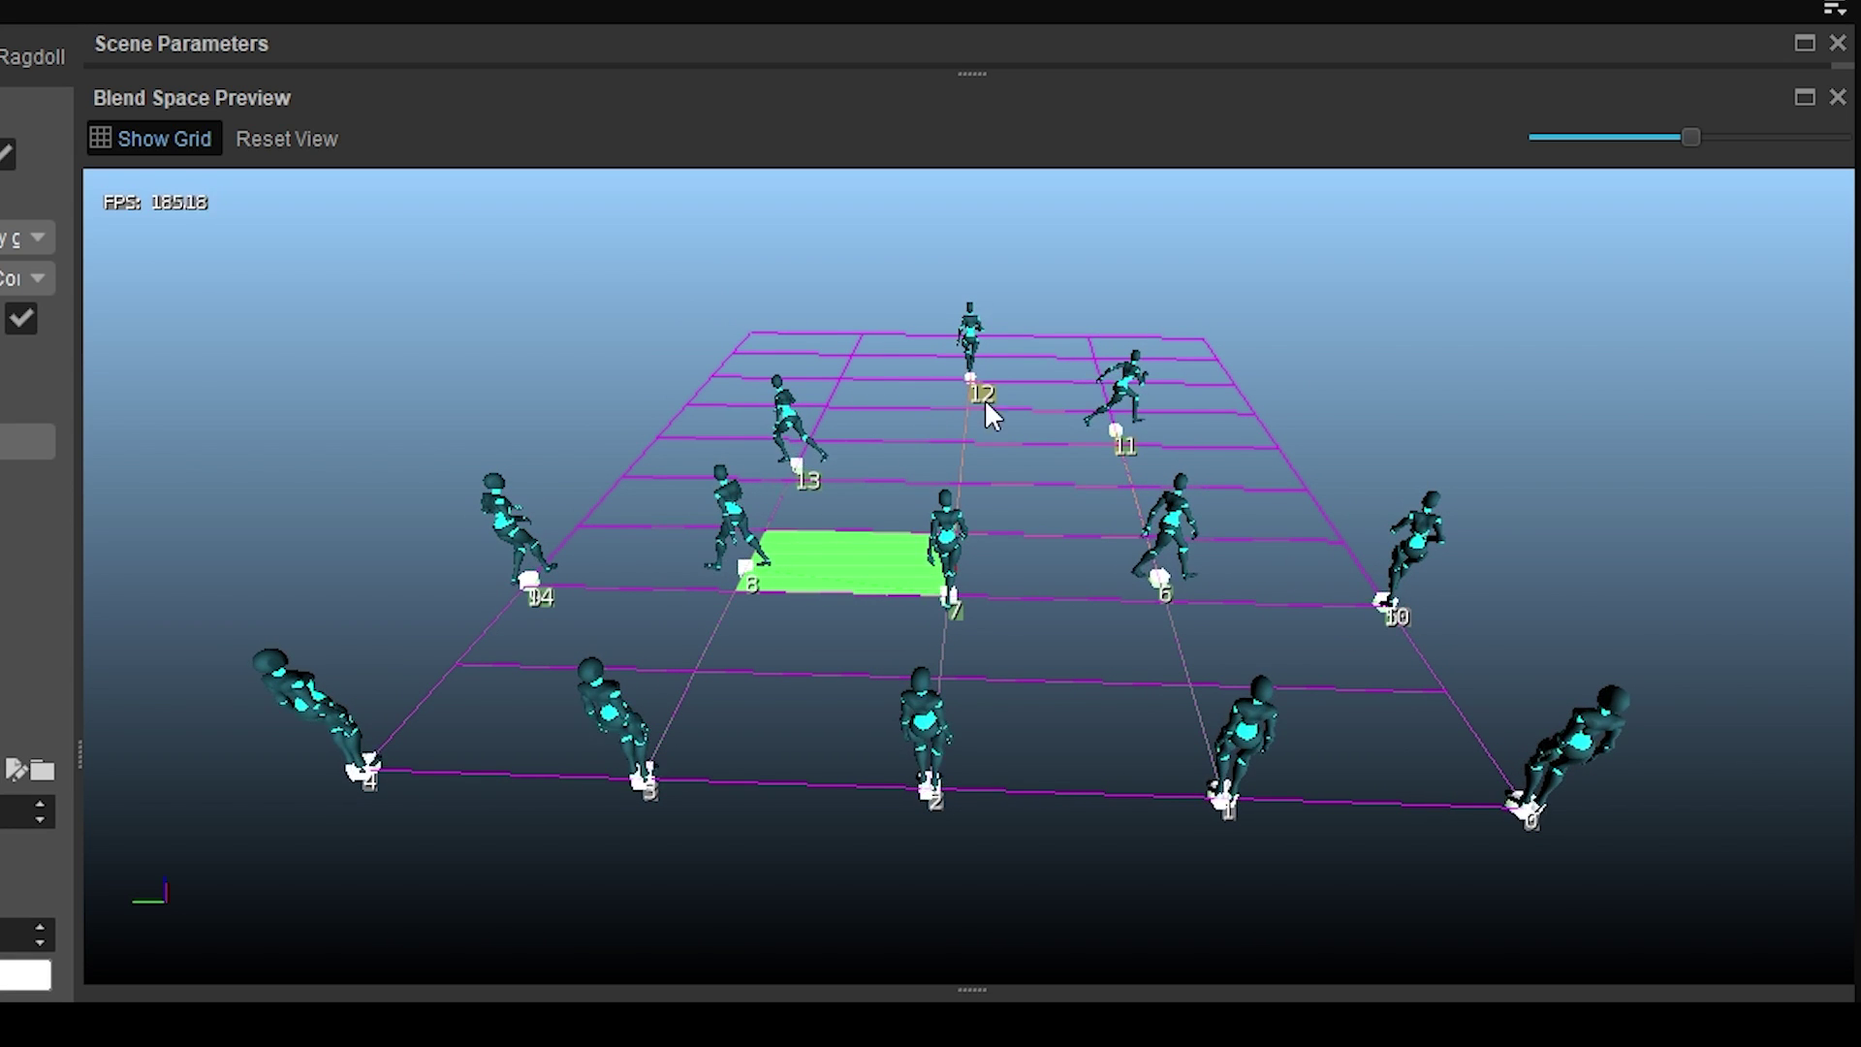
{"action": "left_click_drag", "start_coordinate": [969, 293], "coordinate": [775, 354]}
{"action": "right_click_drag", "start_coordinate": [775, 353], "coordinate": [599, 345]}
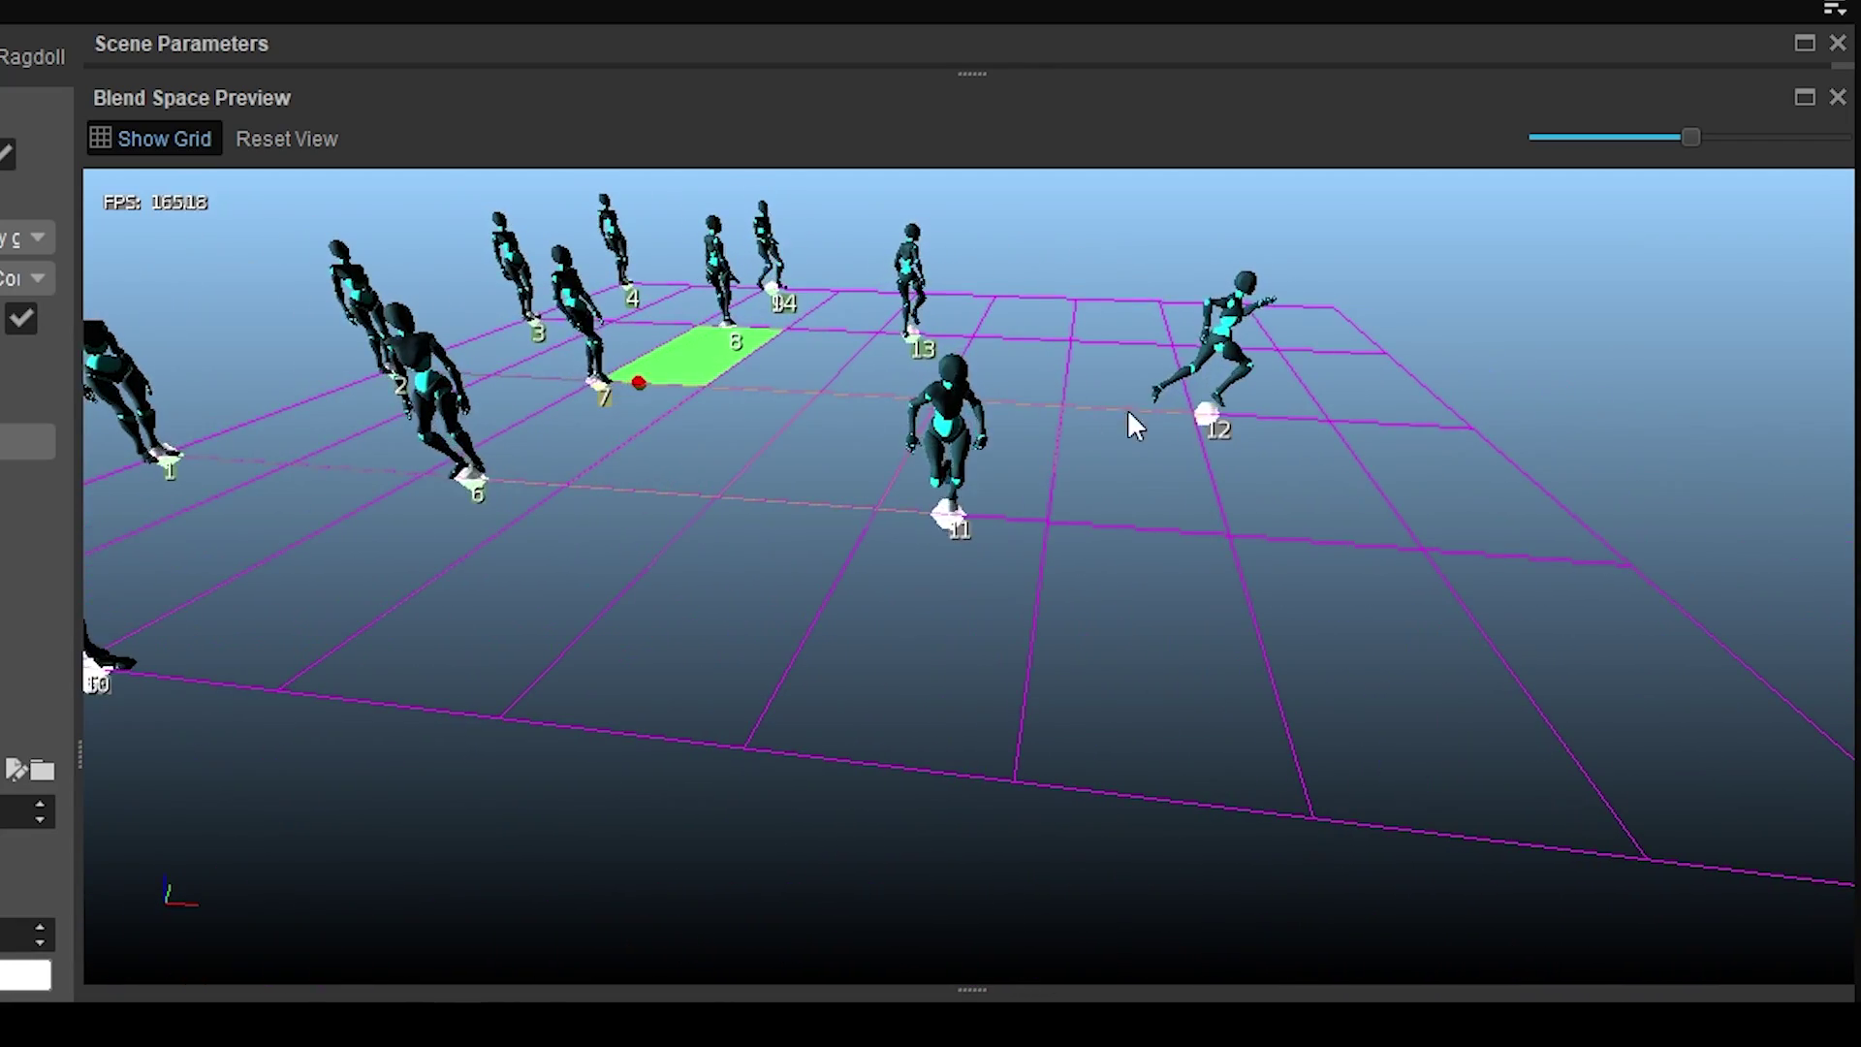
{"action": "right_click_drag", "start_coordinate": [1129, 413], "coordinate": [1381, 412]}
{"action": "right_click_drag", "start_coordinate": [1041, 441], "coordinate": [1100, 440]}
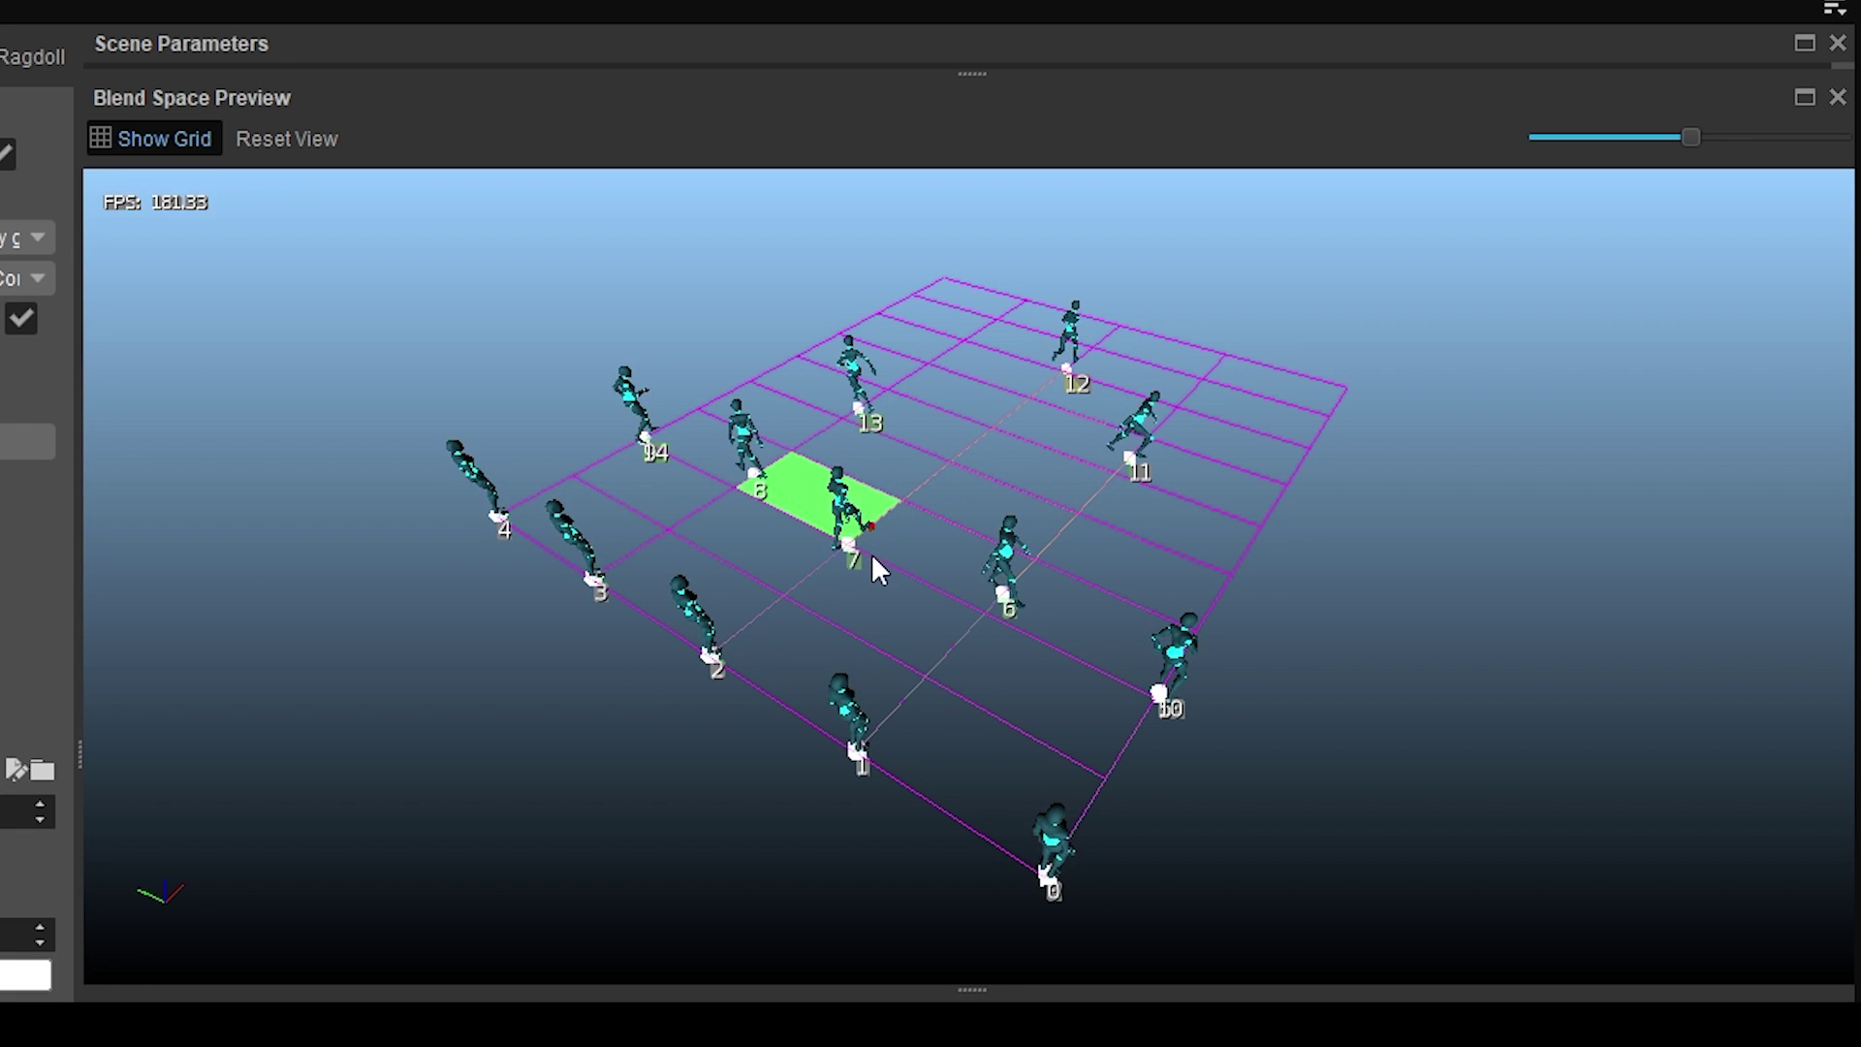
{"action": "right_click_drag", "start_coordinate": [731, 648], "coordinate": [789, 628], "text": "alt"}
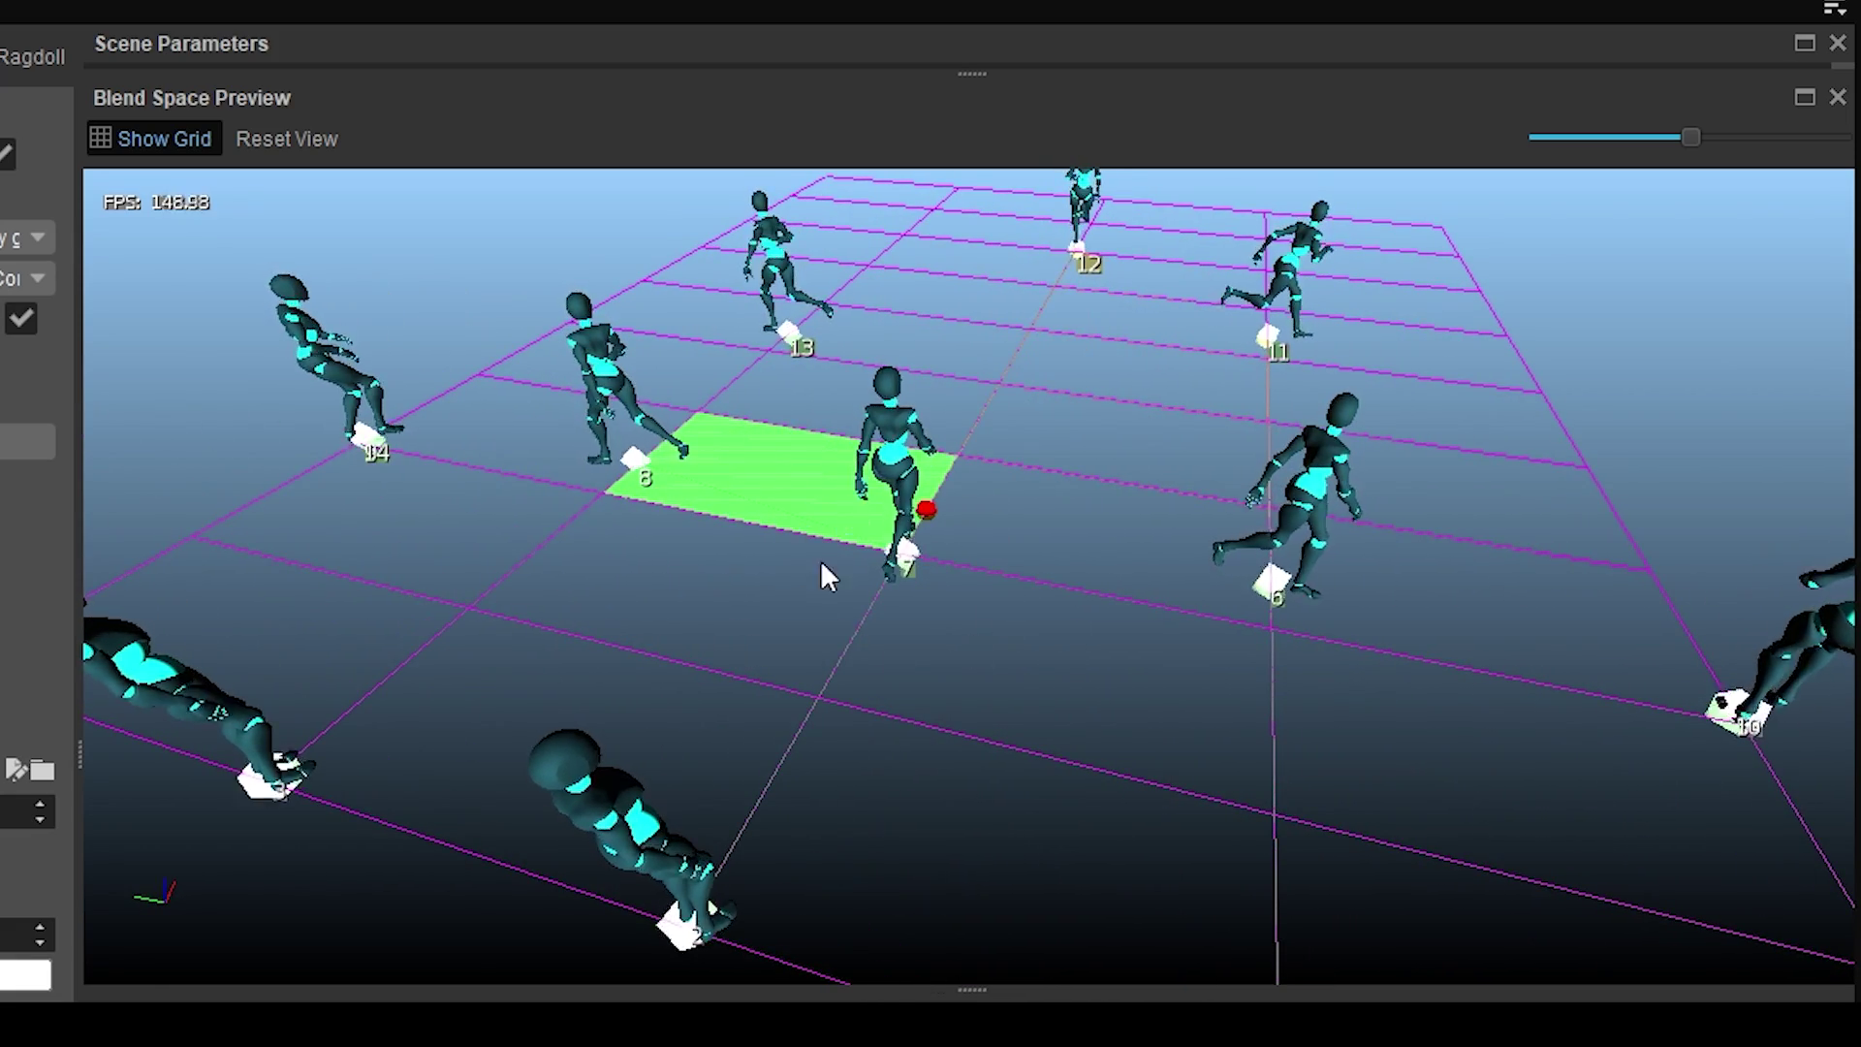
{"action": "right_click_drag", "start_coordinate": [820, 560], "coordinate": [789, 430], "text": "alt"}
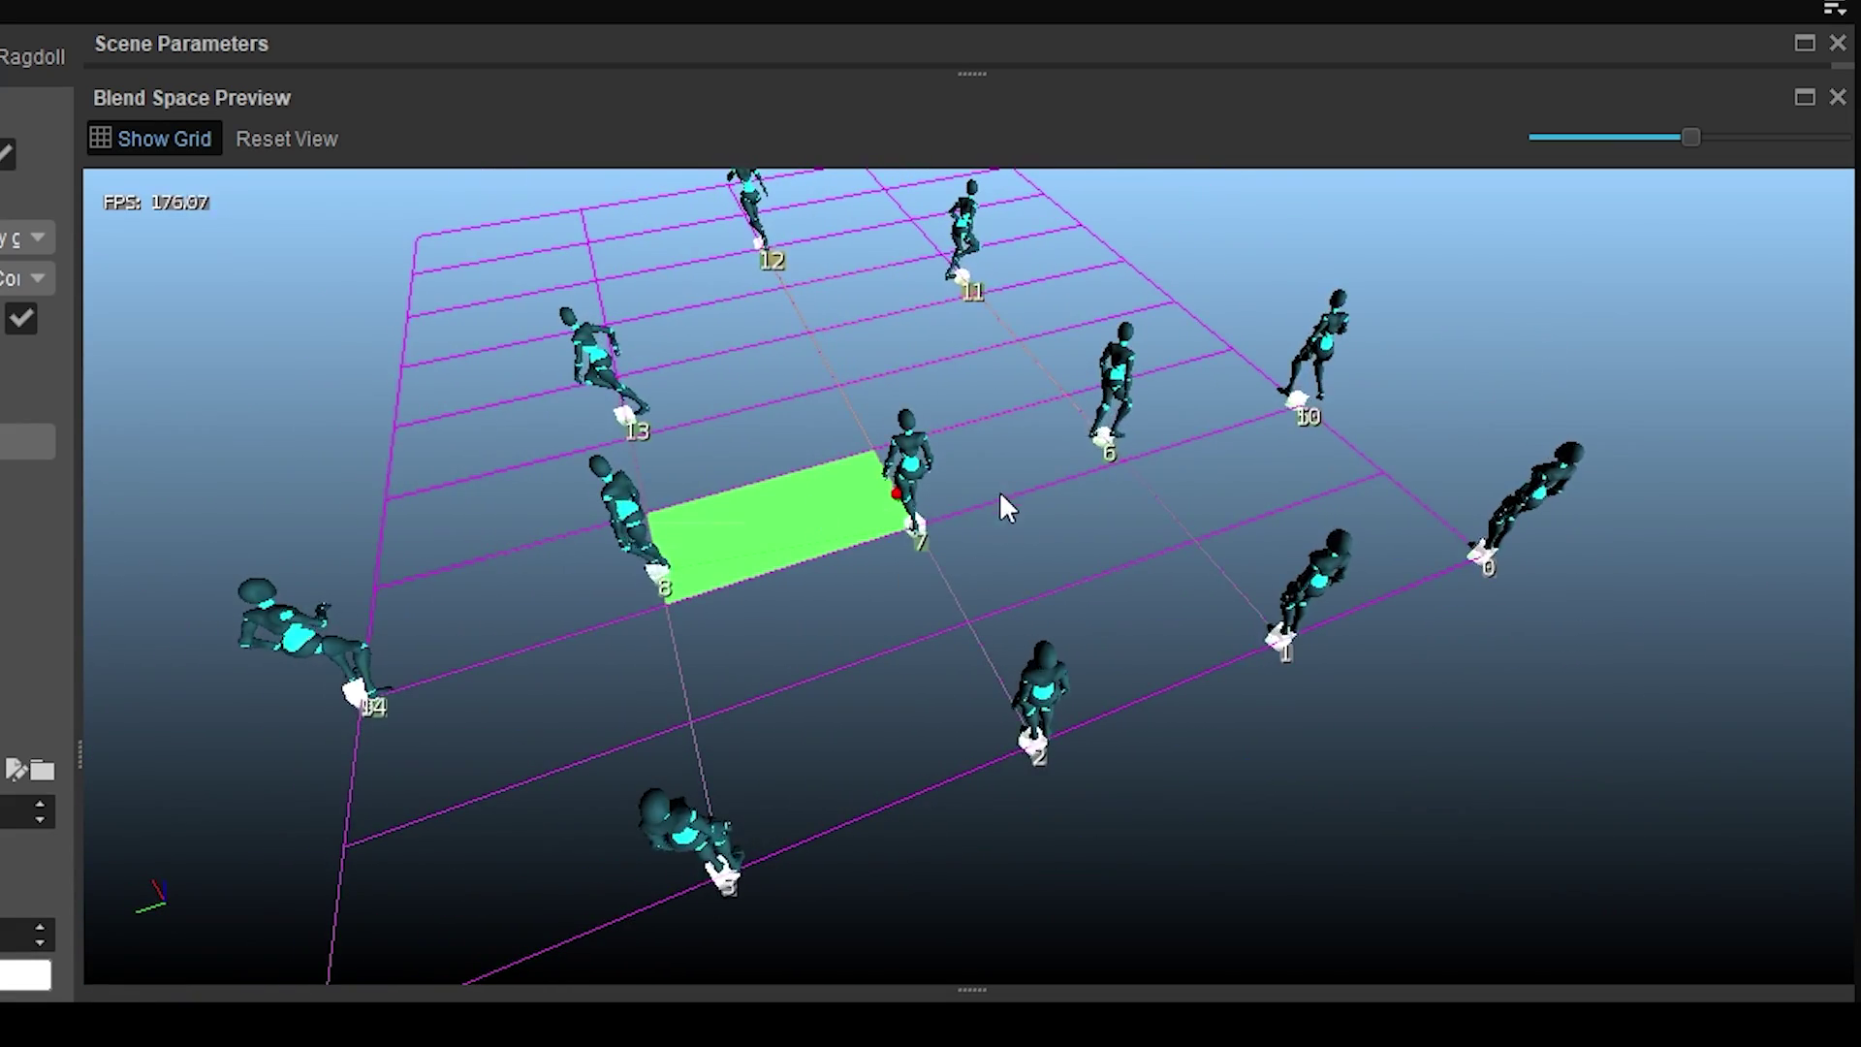
{"action": "left_click_drag", "start_coordinate": [998, 491], "coordinate": [1022, 400]}
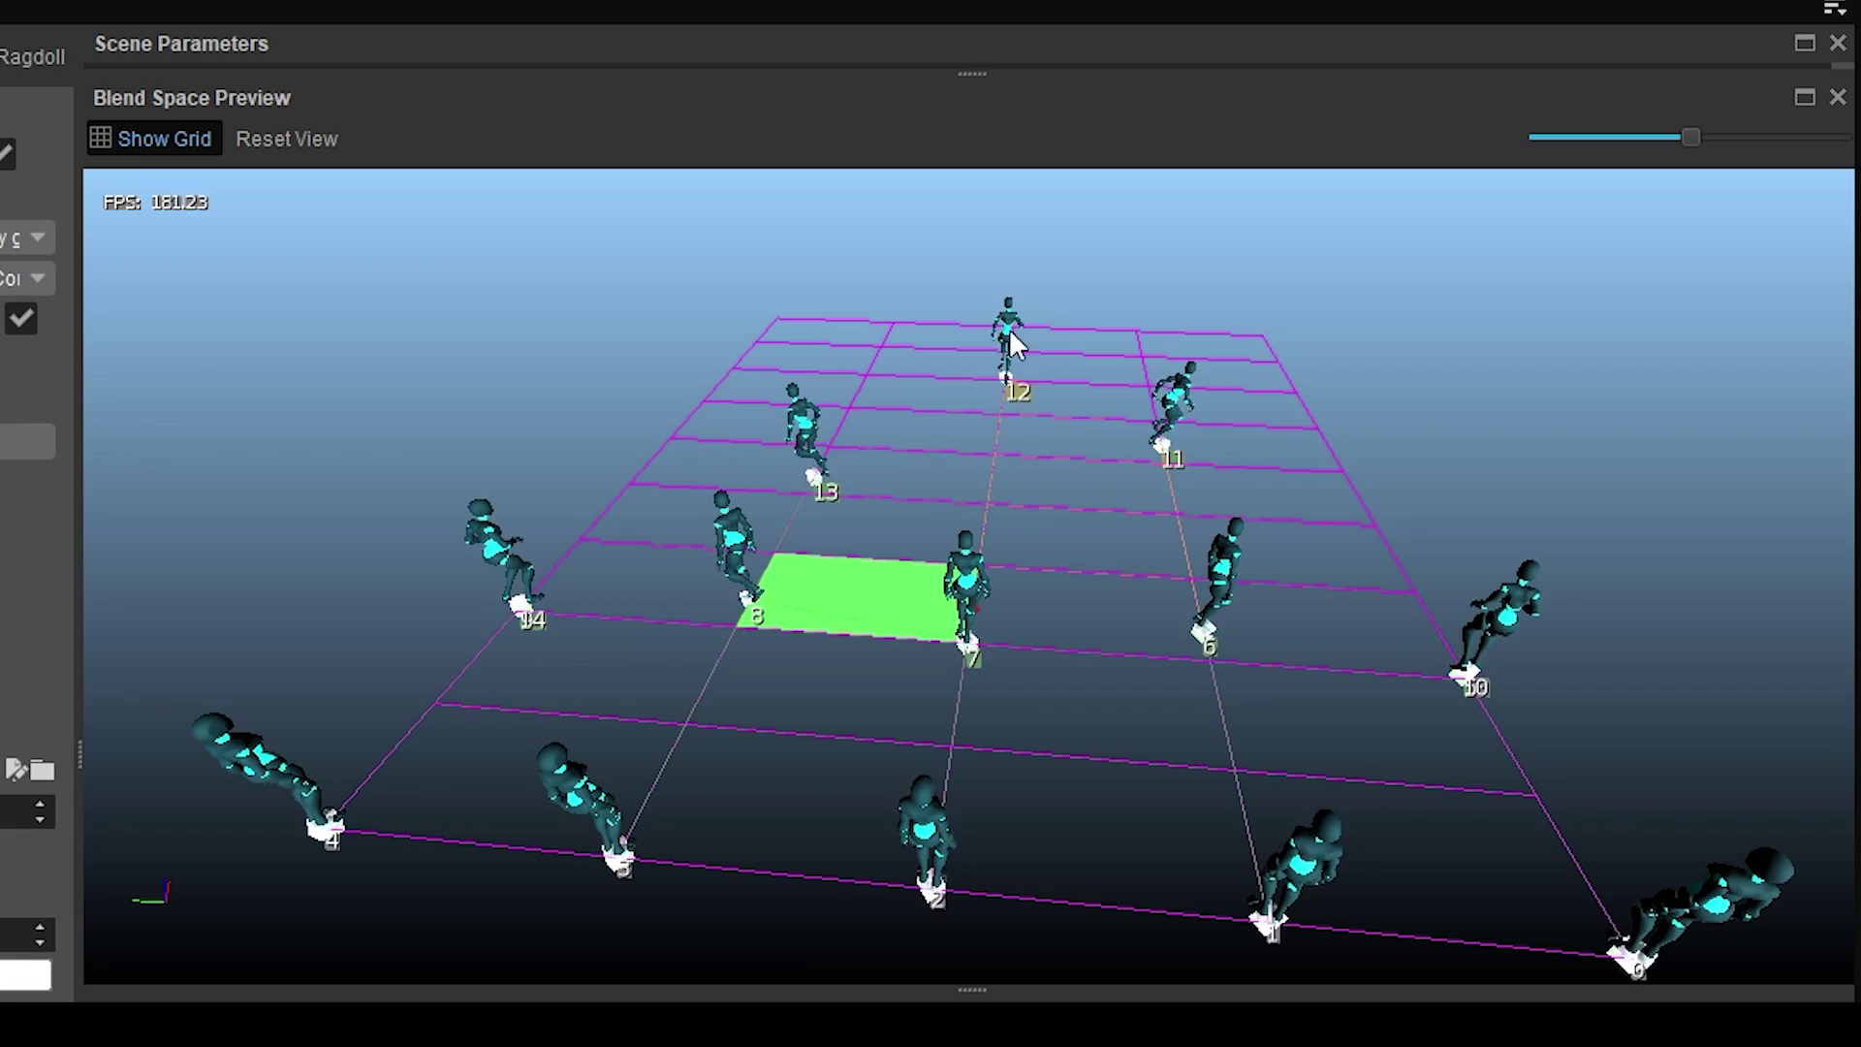
{"action": "middle_click_drag", "start_coordinate": [1010, 332], "coordinate": [727, 340], "text": "alt"}
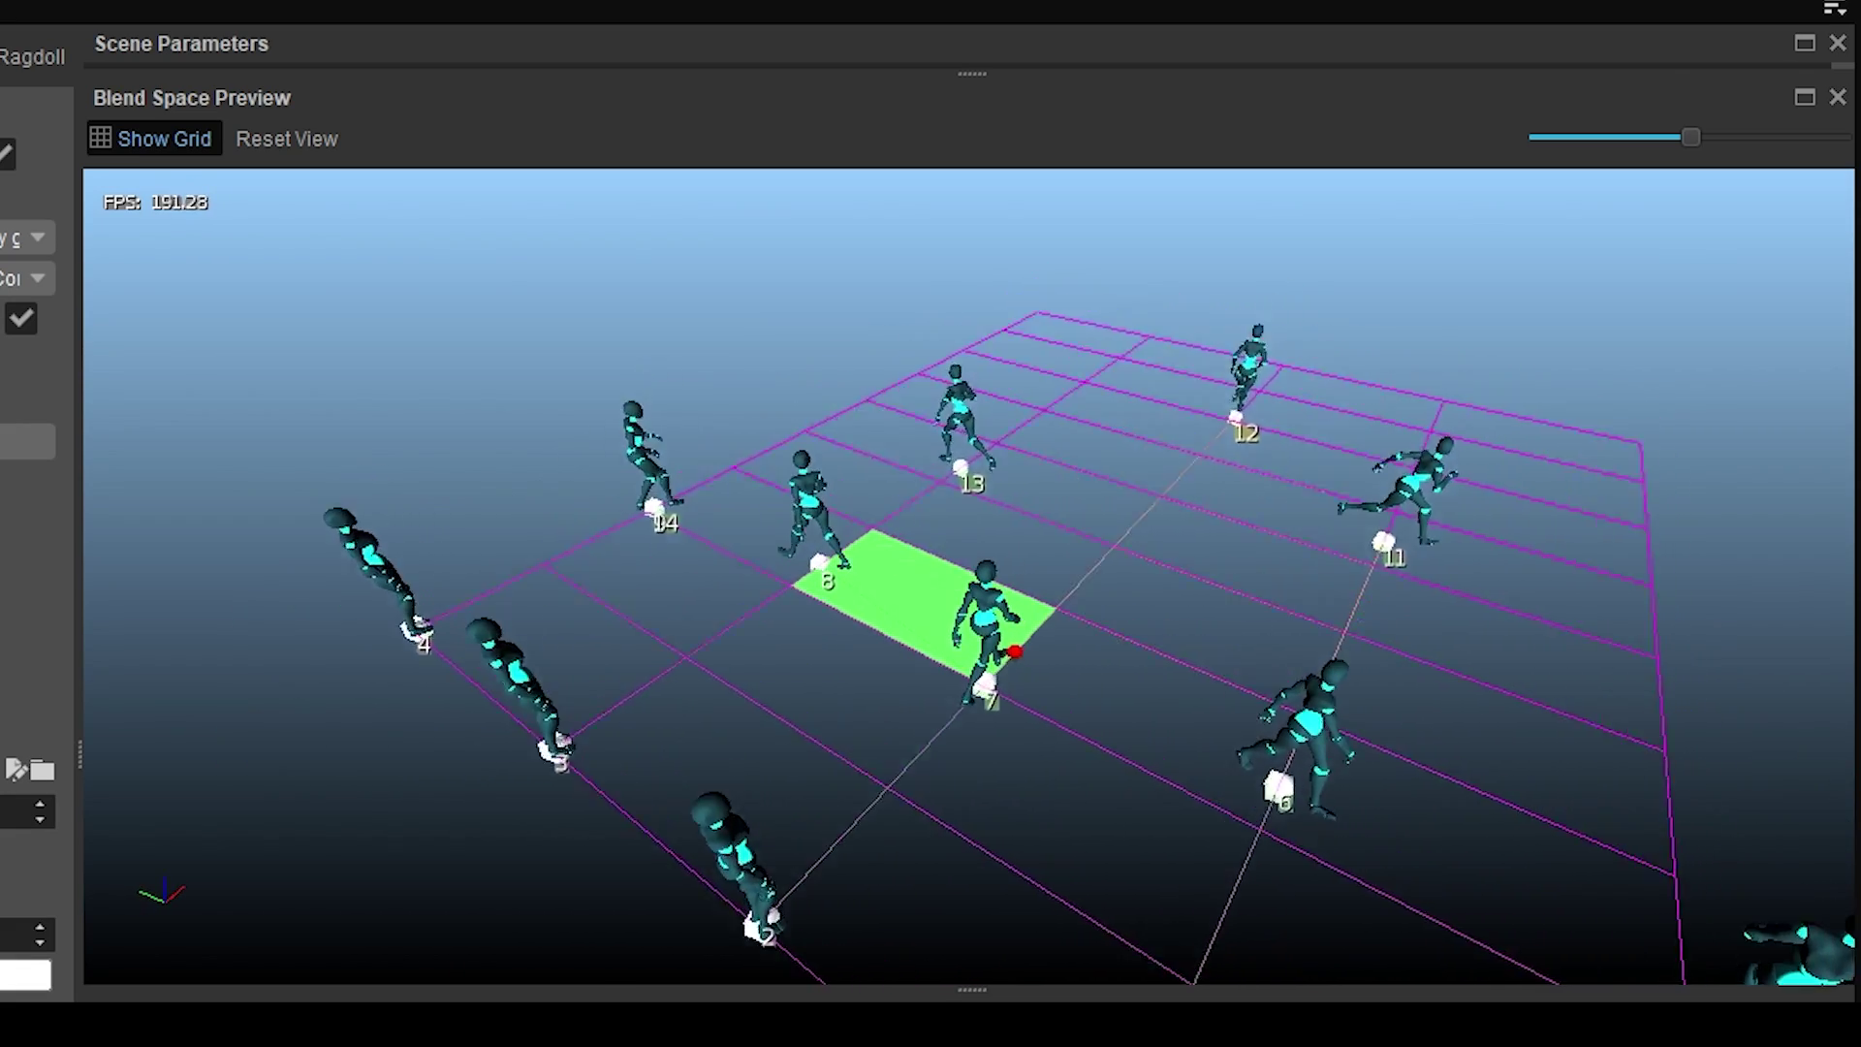
{"action": "right_click_drag", "start_coordinate": [1022, 717], "coordinate": [1004, 660]}
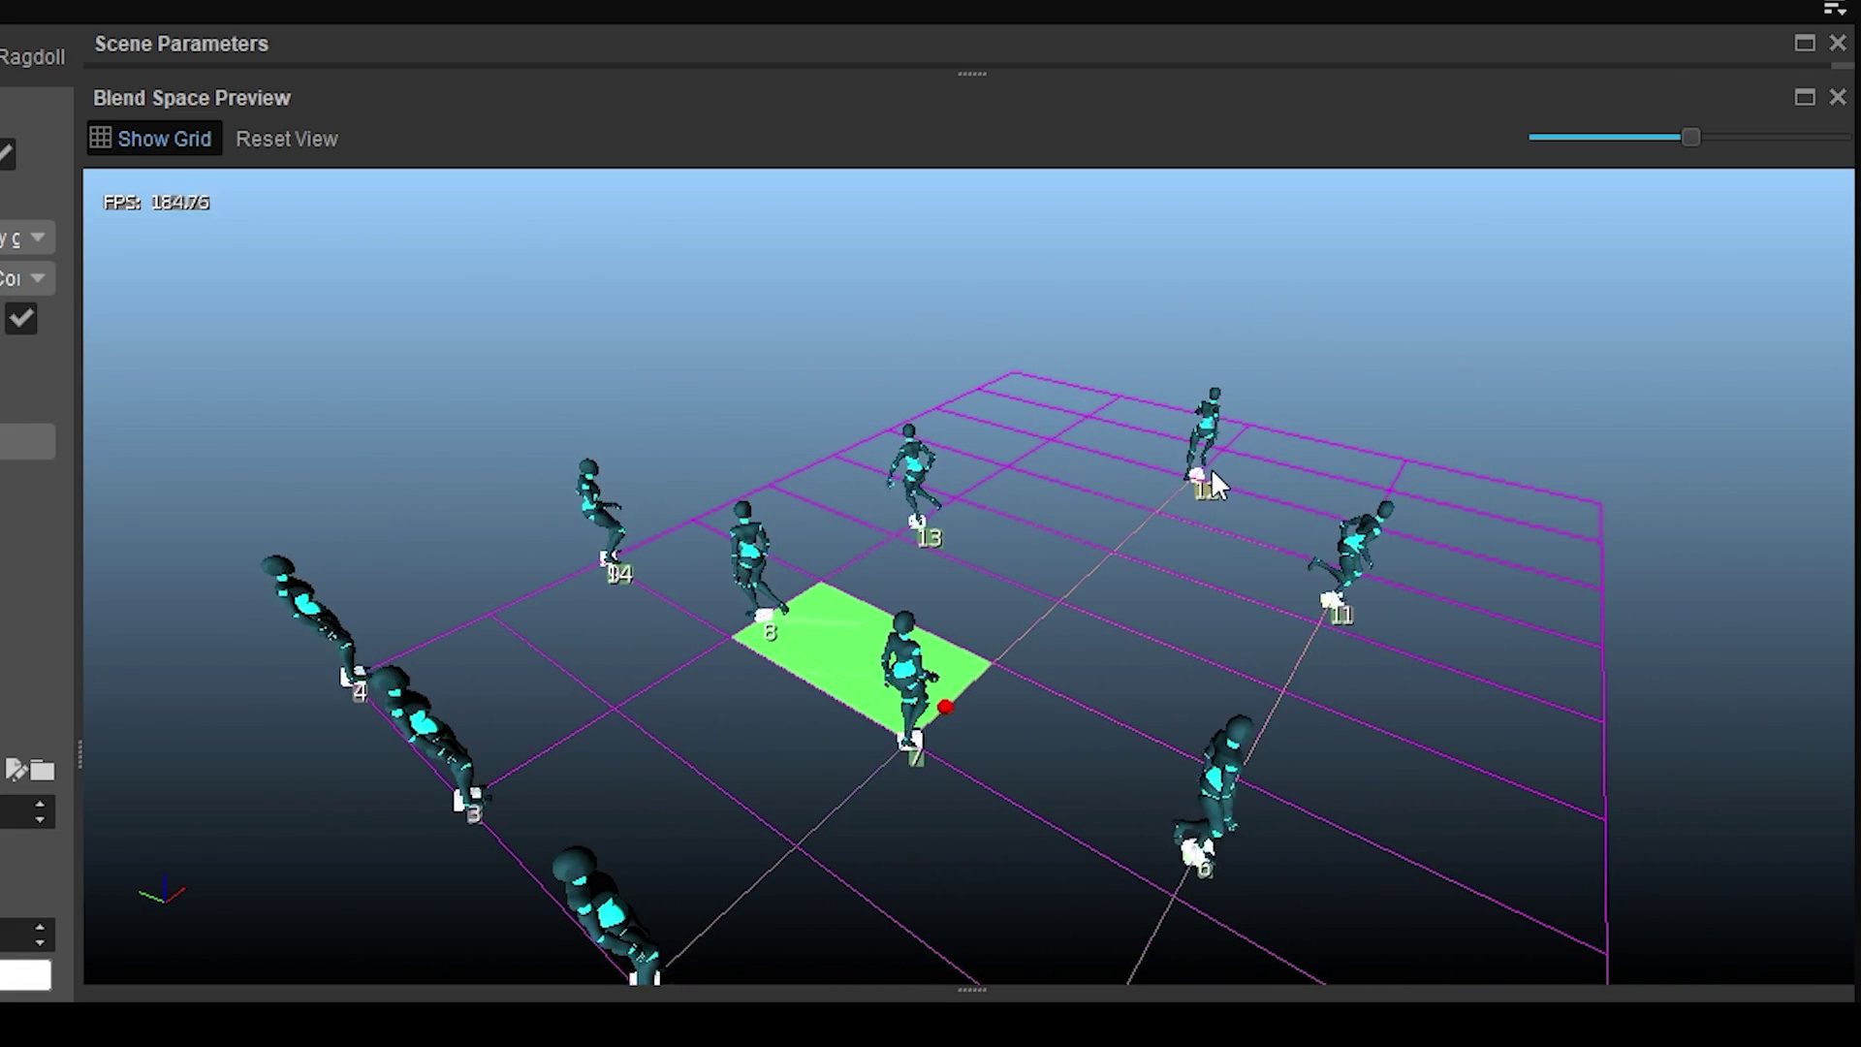
{"action": "mouse_move", "coordinate": [1212, 471]}
{"action": "middle_mouse_down", "text": "alt"}
{"action": "mouse_move", "coordinate": [1212, 454]}
{"action": "mouse_move", "coordinate": [892, 463]}
{"action": "mouse_move", "coordinate": [1213, 458]}
{"action": "middle_mouse_up", "text": "alt"}
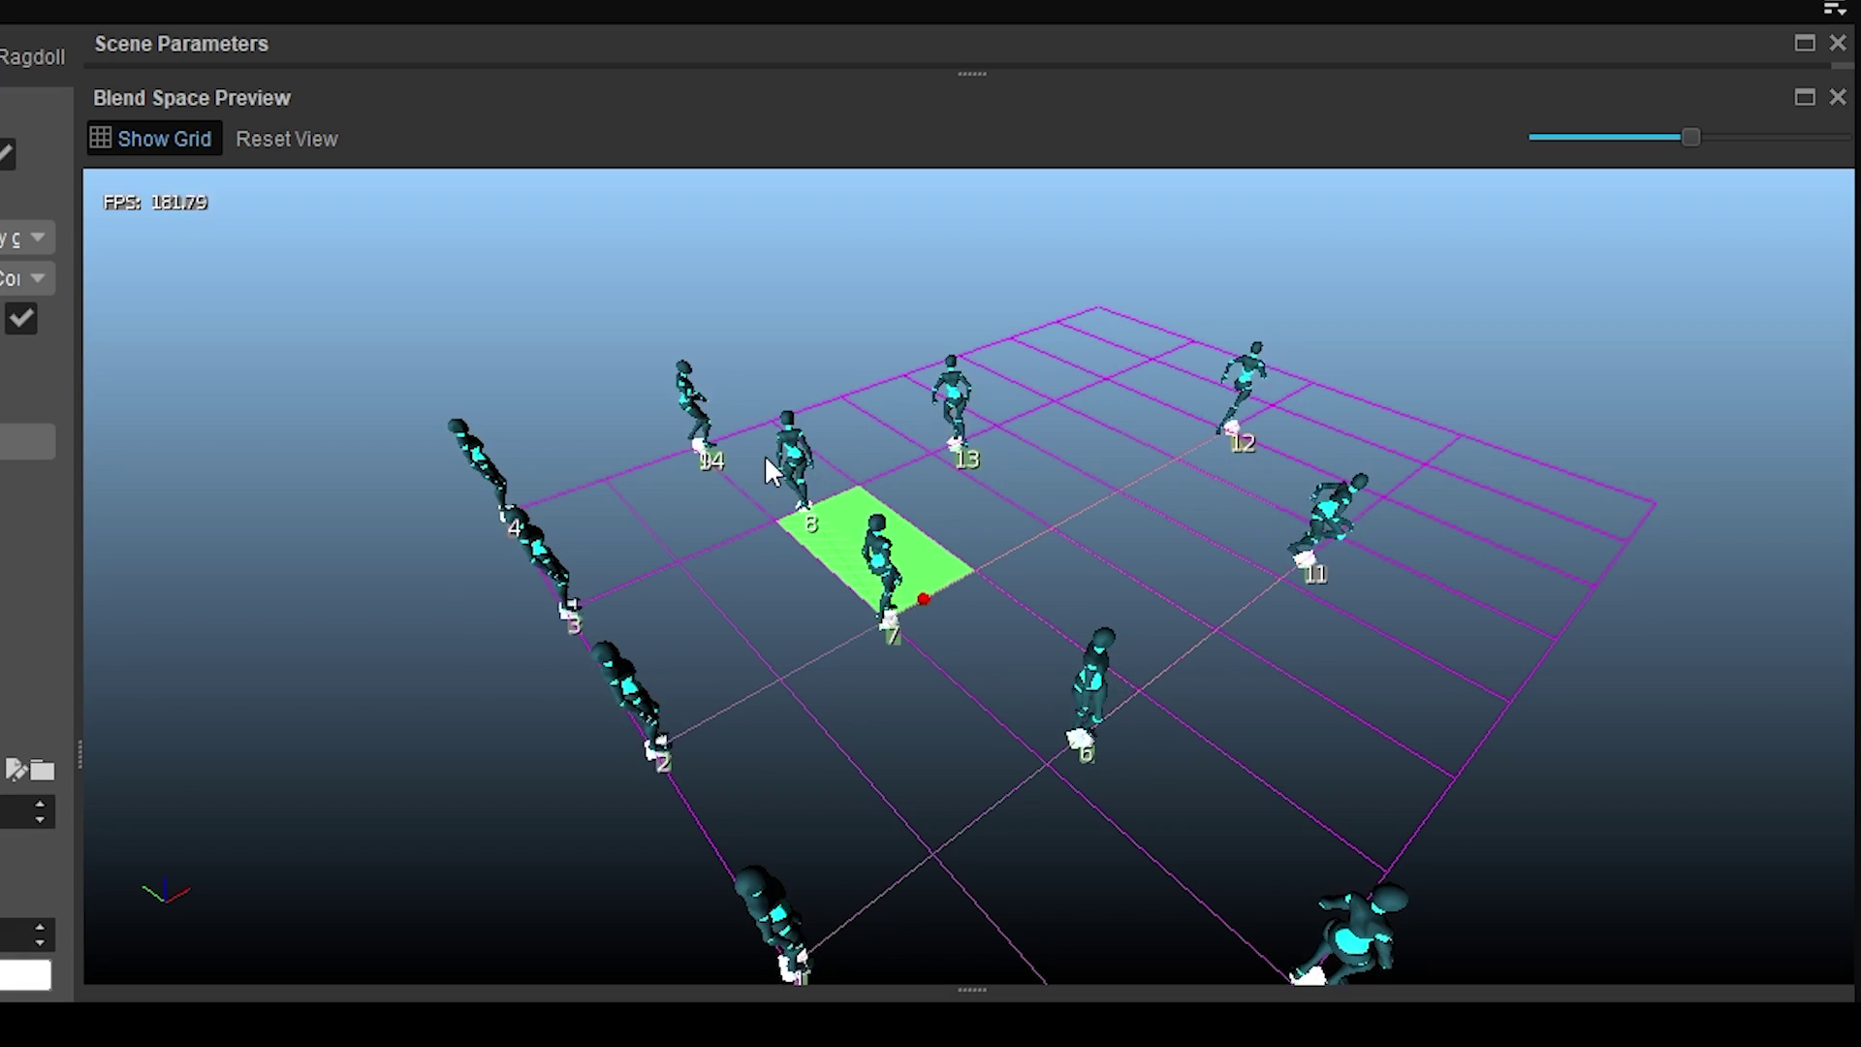
{"action": "mouse_move", "coordinate": [924, 598]}
{"action": "right_mouse_down"}
{"action": "mouse_move", "coordinate": [935, 625]}
{"action": "mouse_move", "coordinate": [1297, 599]}
{"action": "mouse_move", "coordinate": [915, 628]}
{"action": "right_mouse_up"}
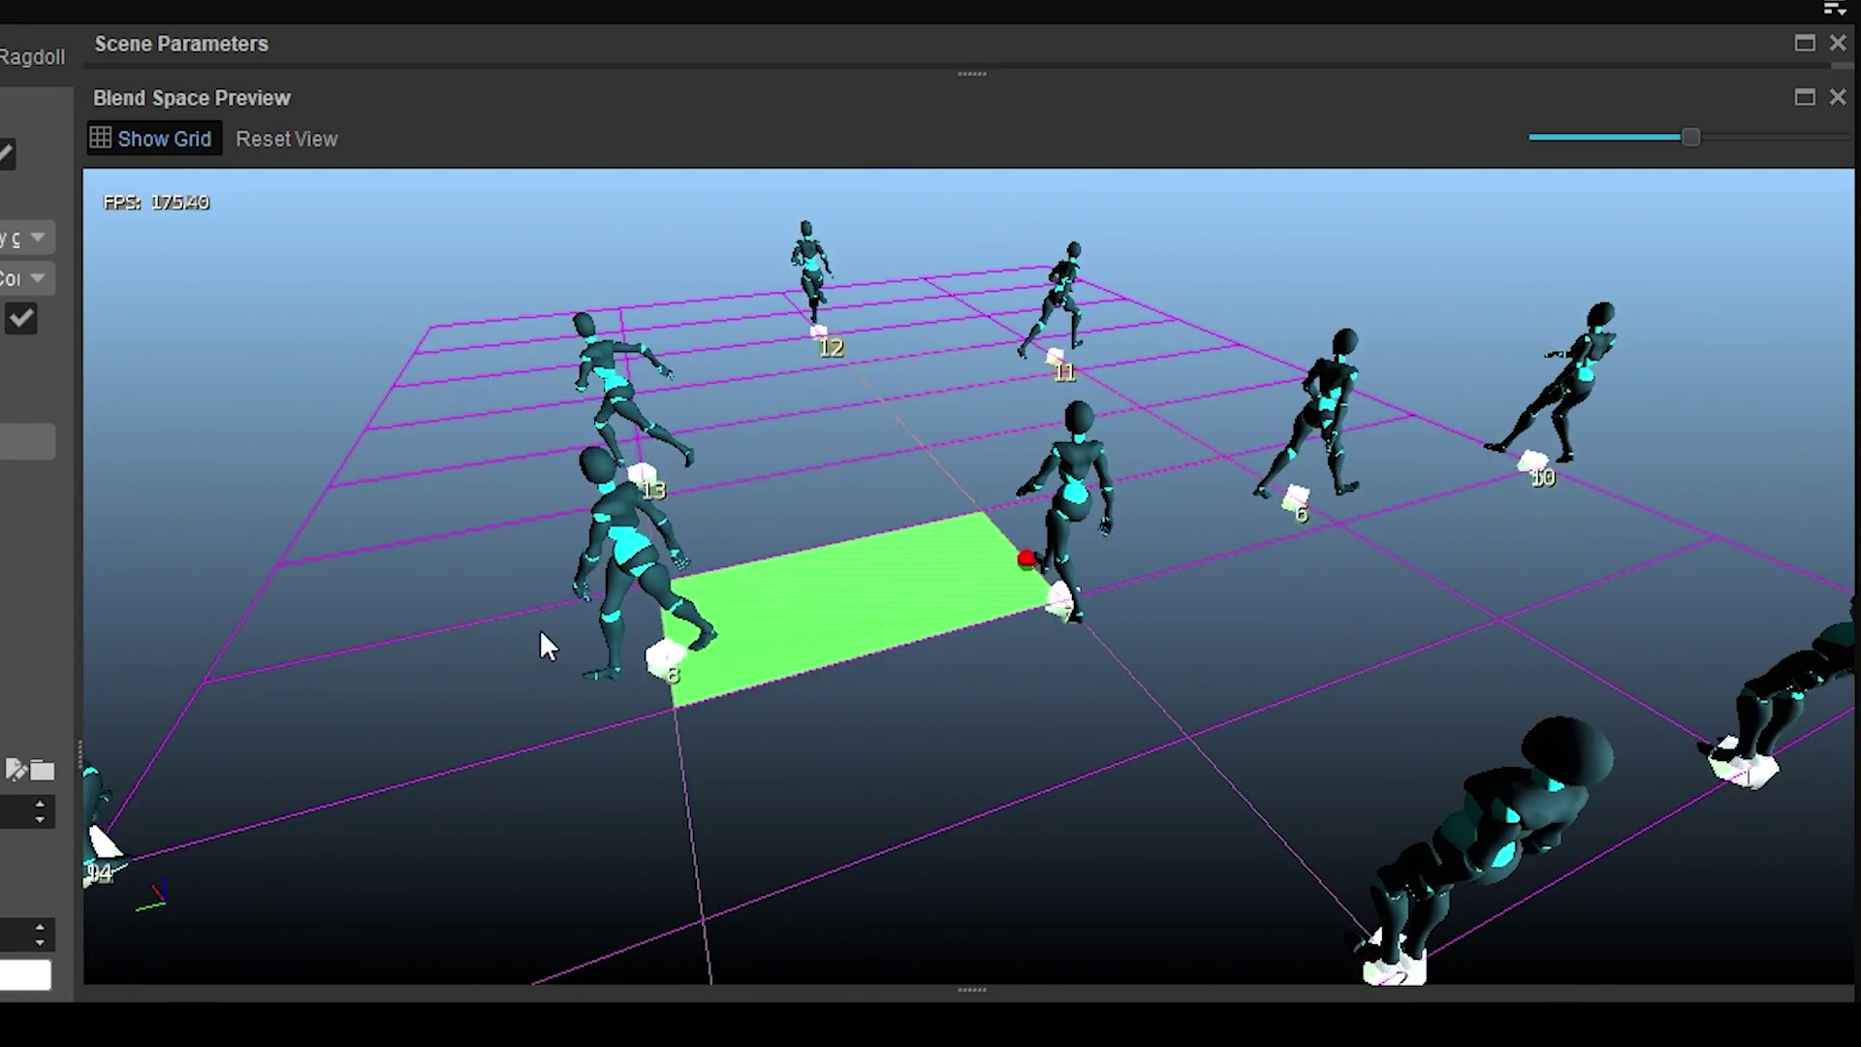
{"action": "right_click_drag", "start_coordinate": [539, 628], "coordinate": [799, 691]}
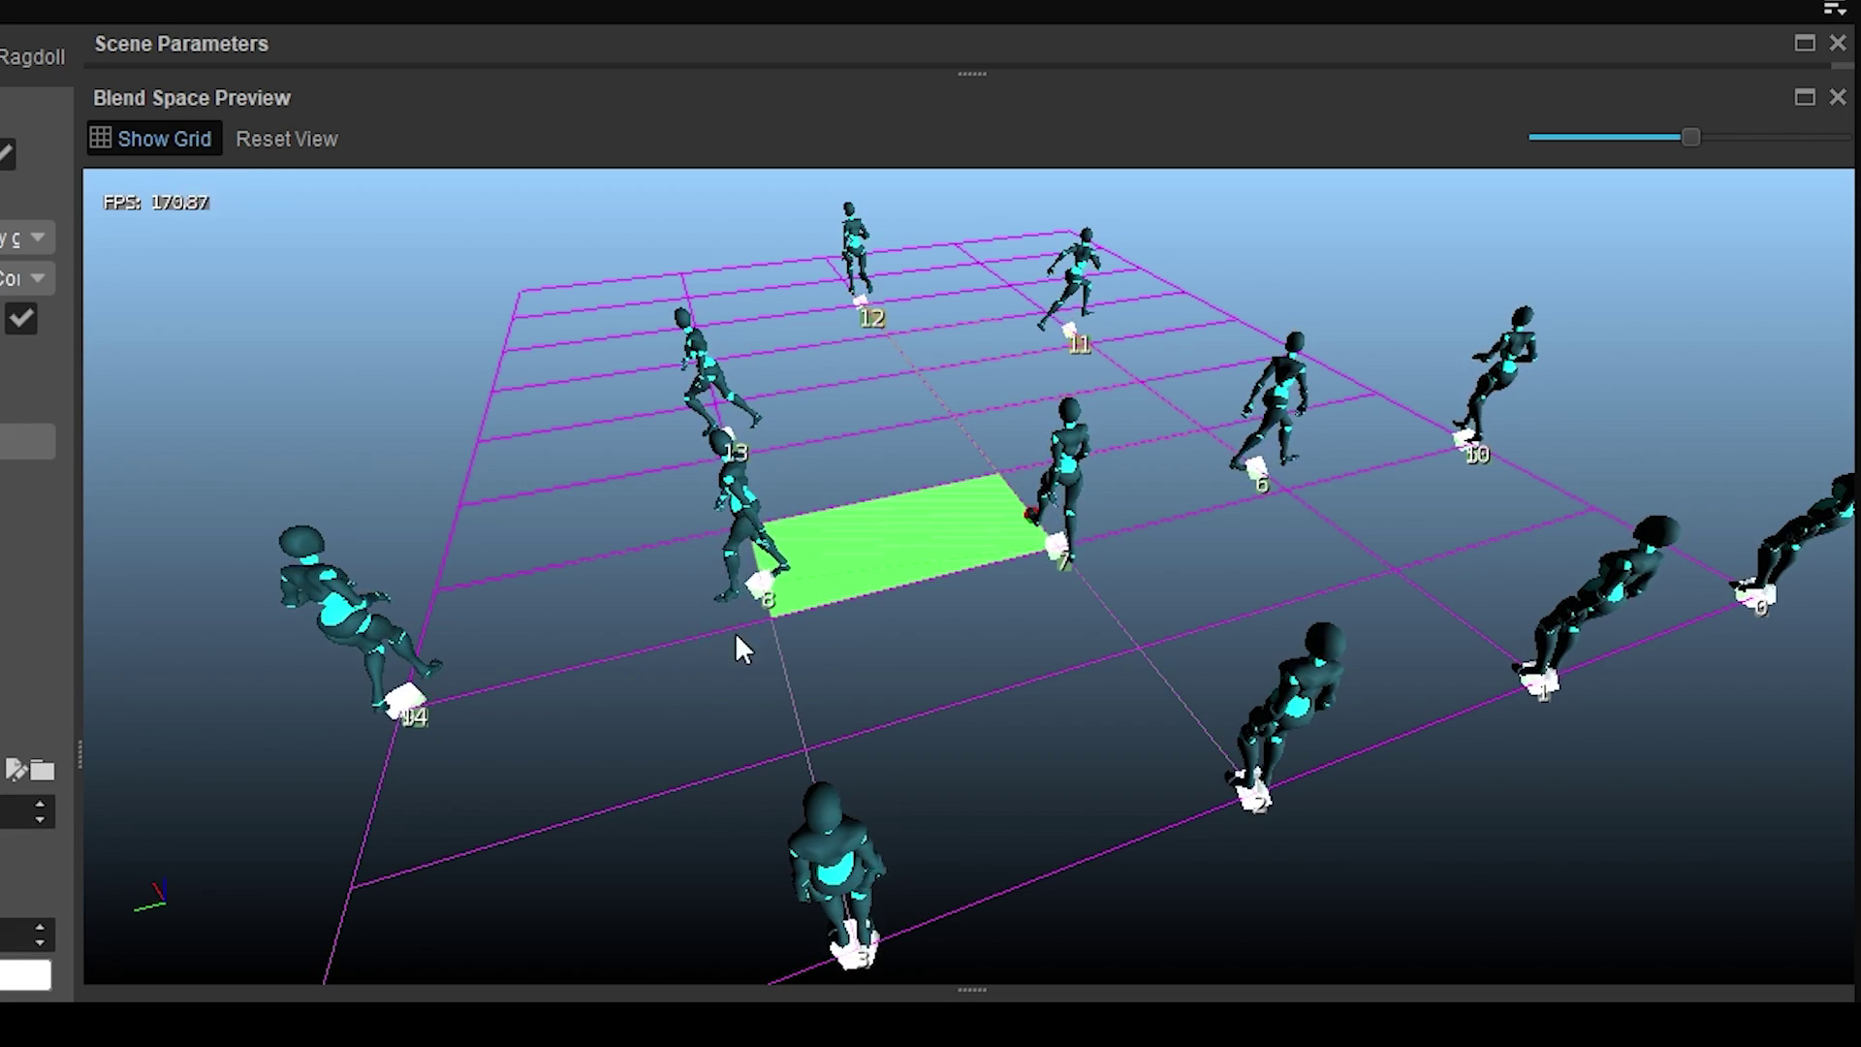
{"action": "right_click_drag", "start_coordinate": [1066, 620], "coordinate": [810, 648]}
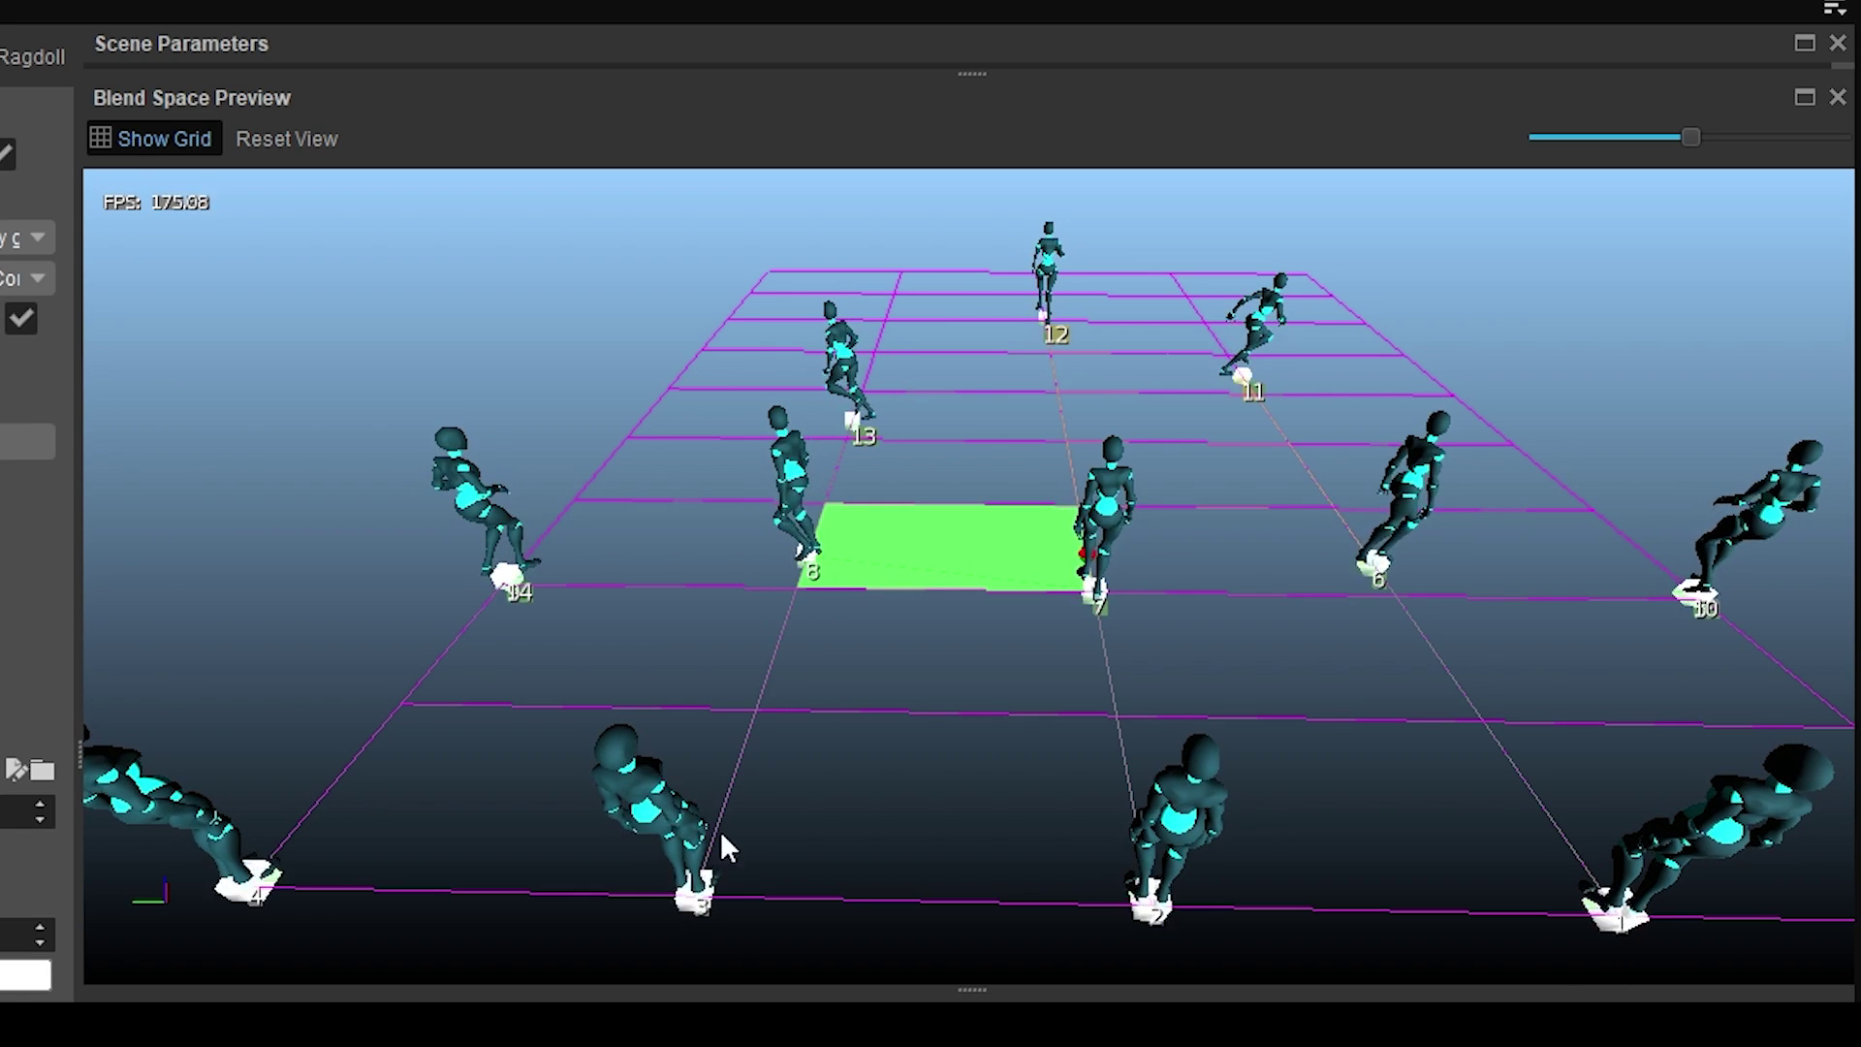
{"action": "mouse_move", "coordinate": [839, 797]}
{"action": "right_mouse_down"}
{"action": "mouse_move", "coordinate": [620, 783]}
{"action": "mouse_move", "coordinate": [843, 784]}
{"action": "right_mouse_up"}
{"action": "right_click_drag", "start_coordinate": [1334, 388], "coordinate": [1241, 388]}
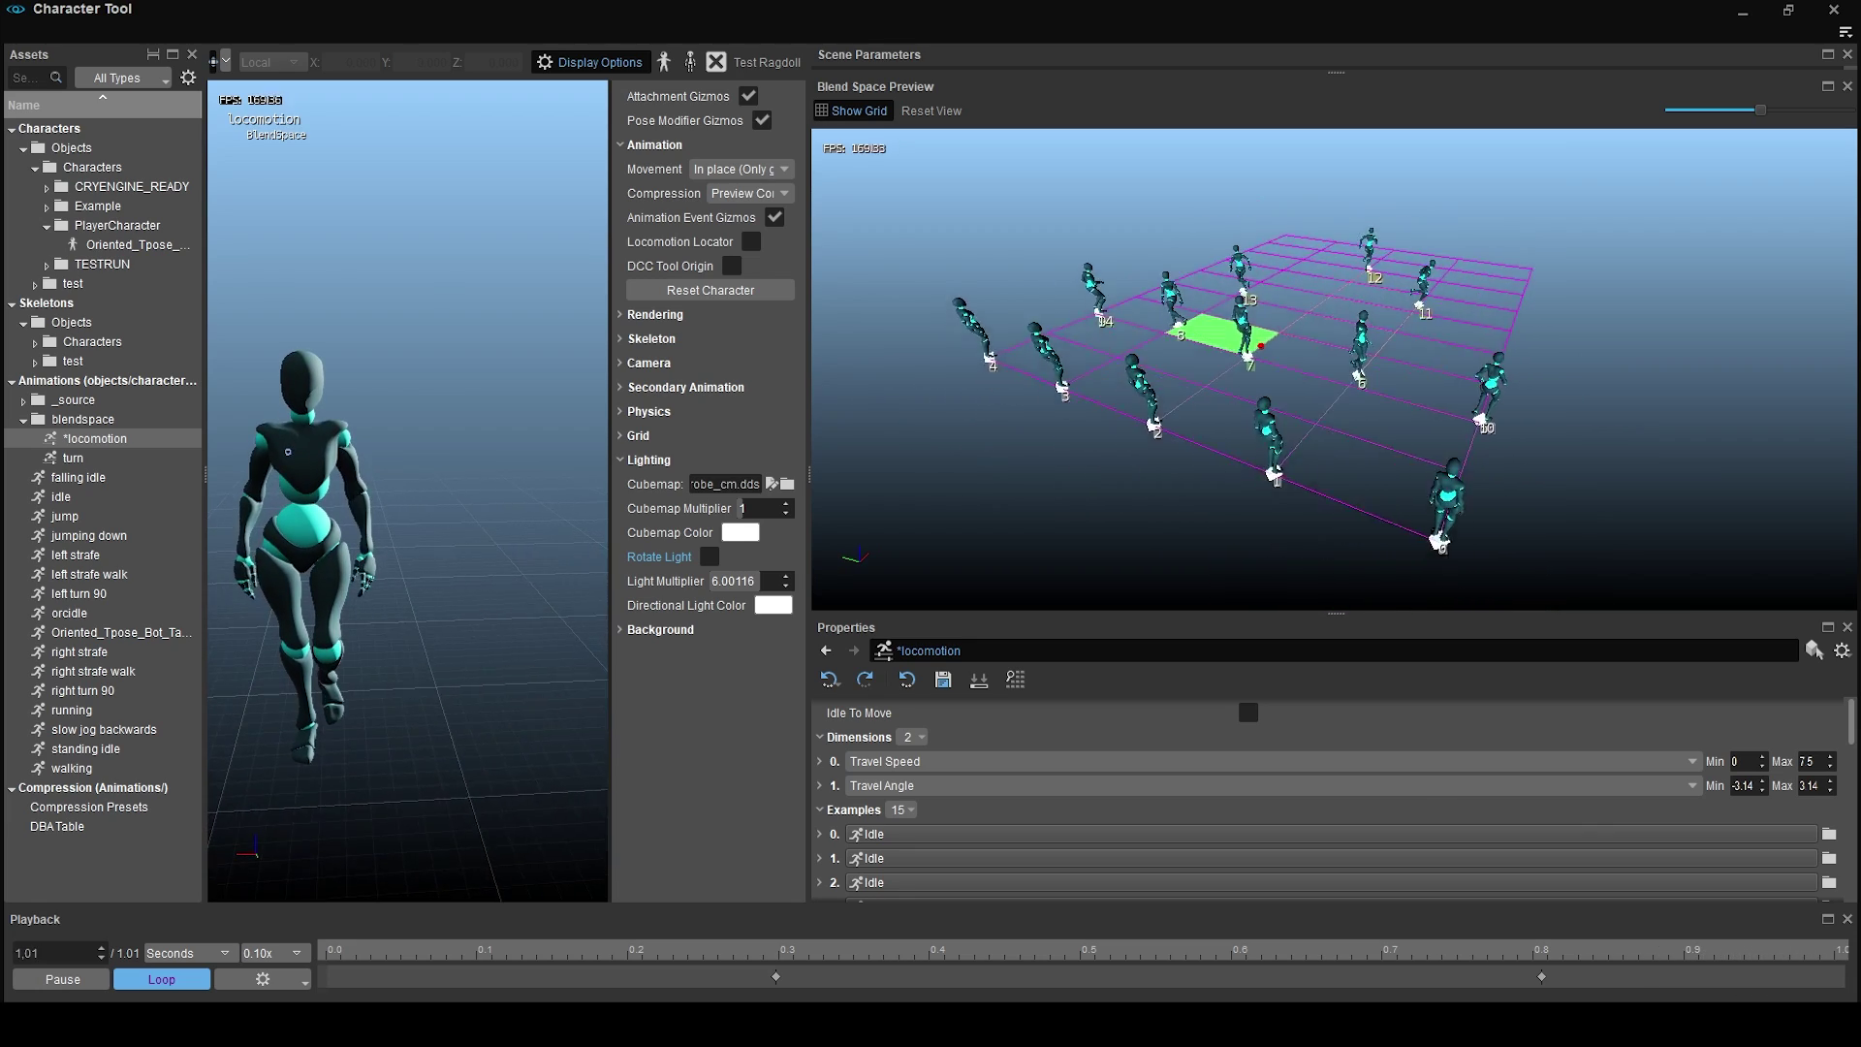
Expand the blend space's Annotations list and annotation 0 to read which examples form its quad.
{"action": "right_click_drag", "start_coordinate": [1240, 388], "coordinate": [1338, 374]}
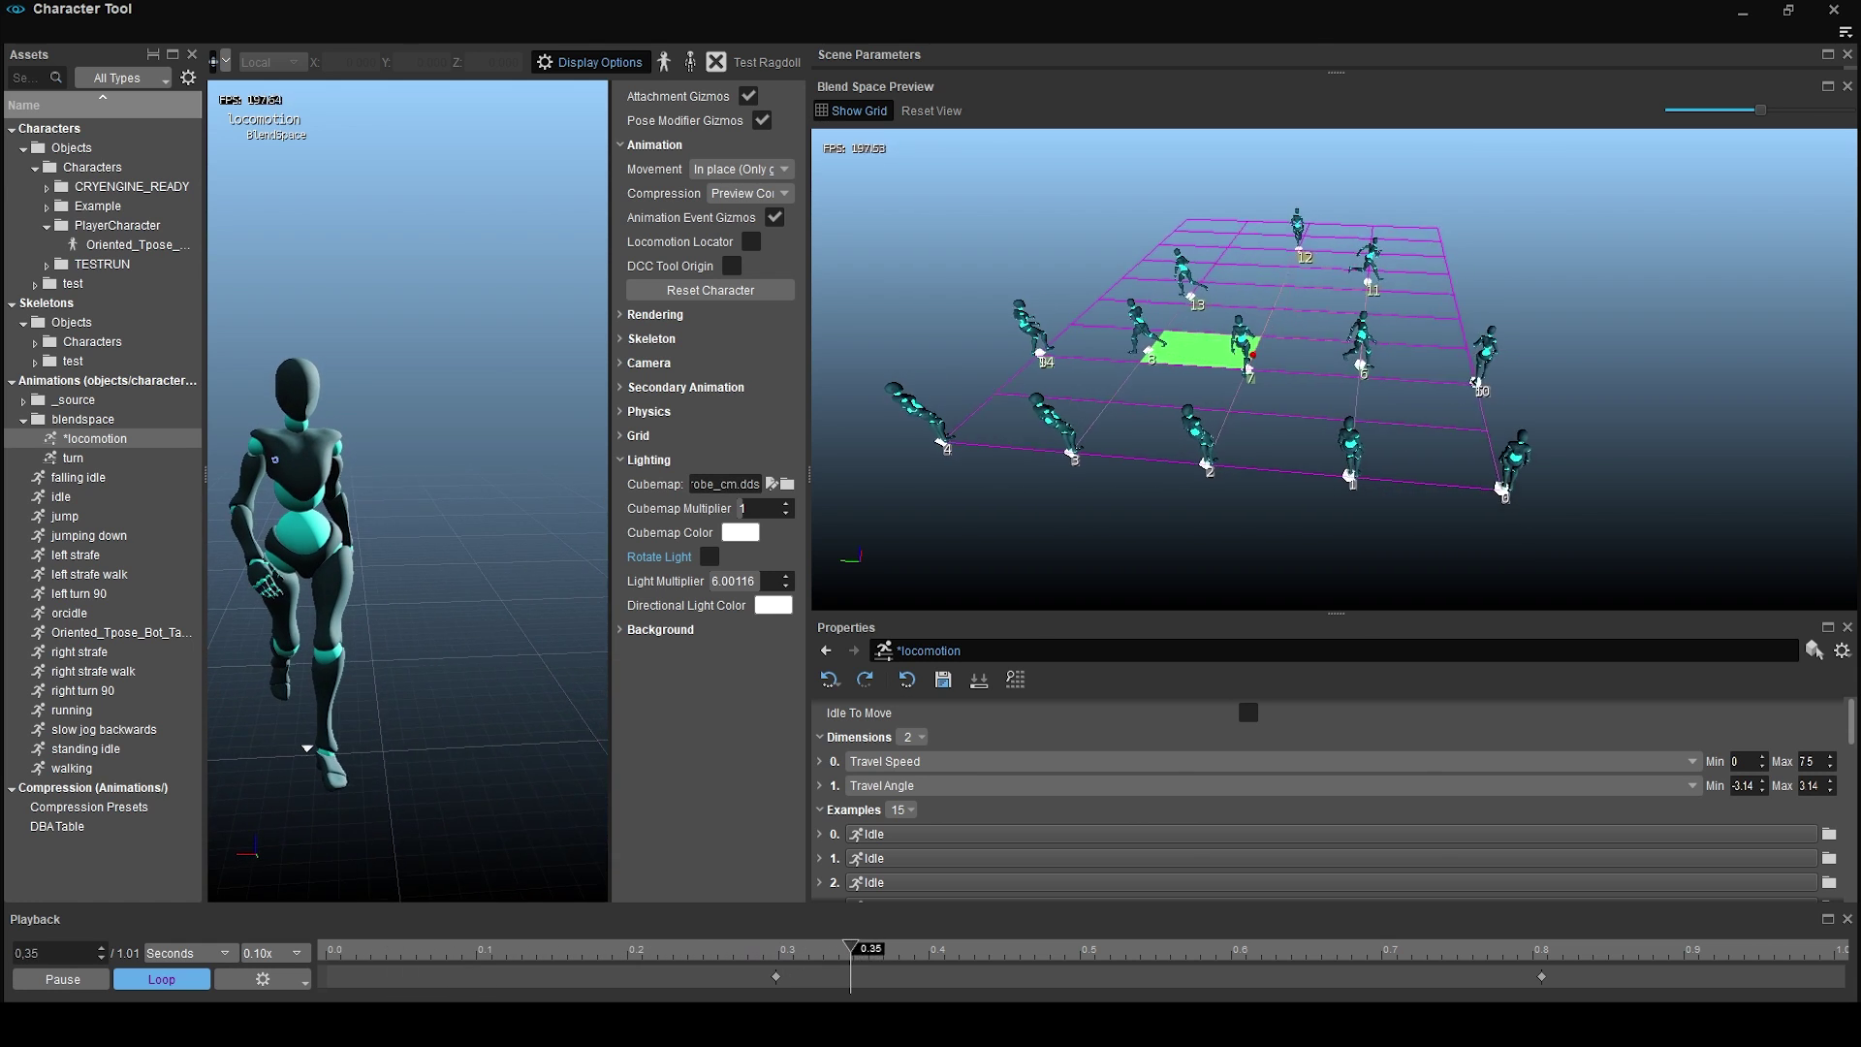
{"action": "scroll", "coordinate": [1469, 359], "scroll_direction": "up", "scroll_amount": 10}
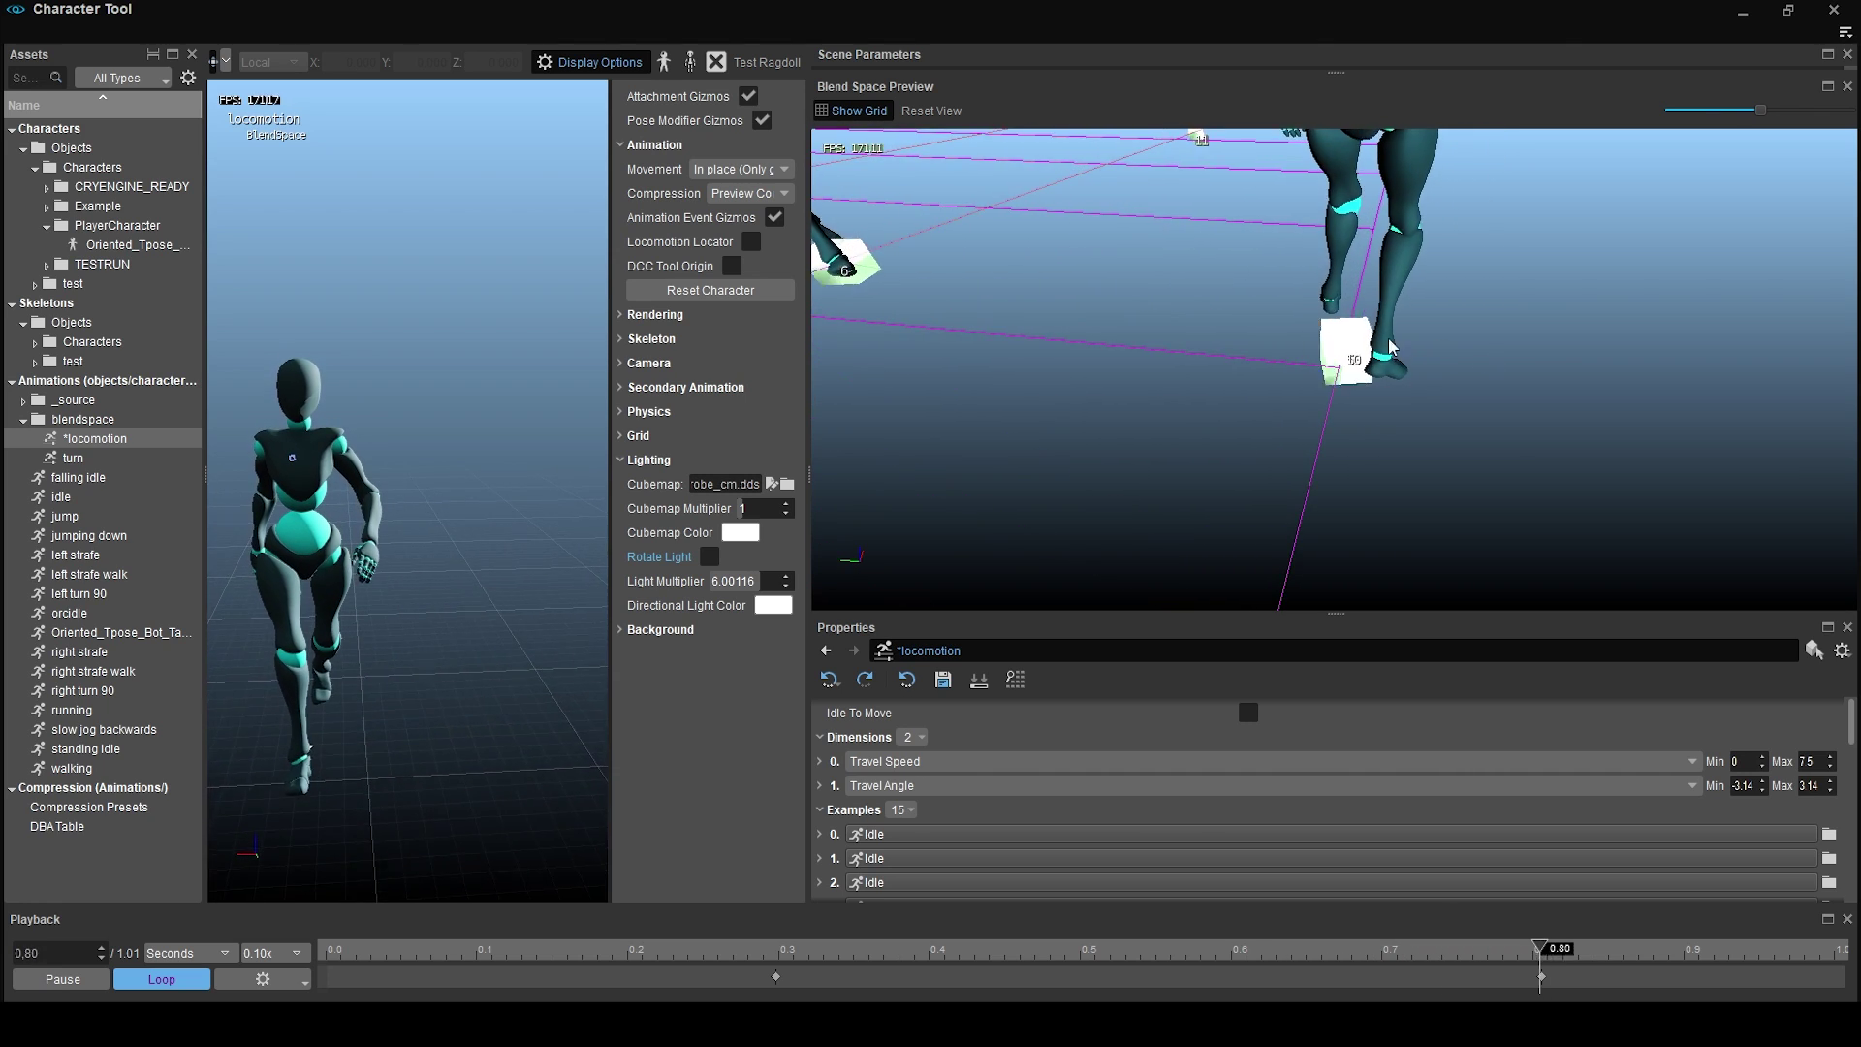
{"action": "scroll", "coordinate": [1391, 347], "scroll_direction": "down", "scroll_amount": 12}
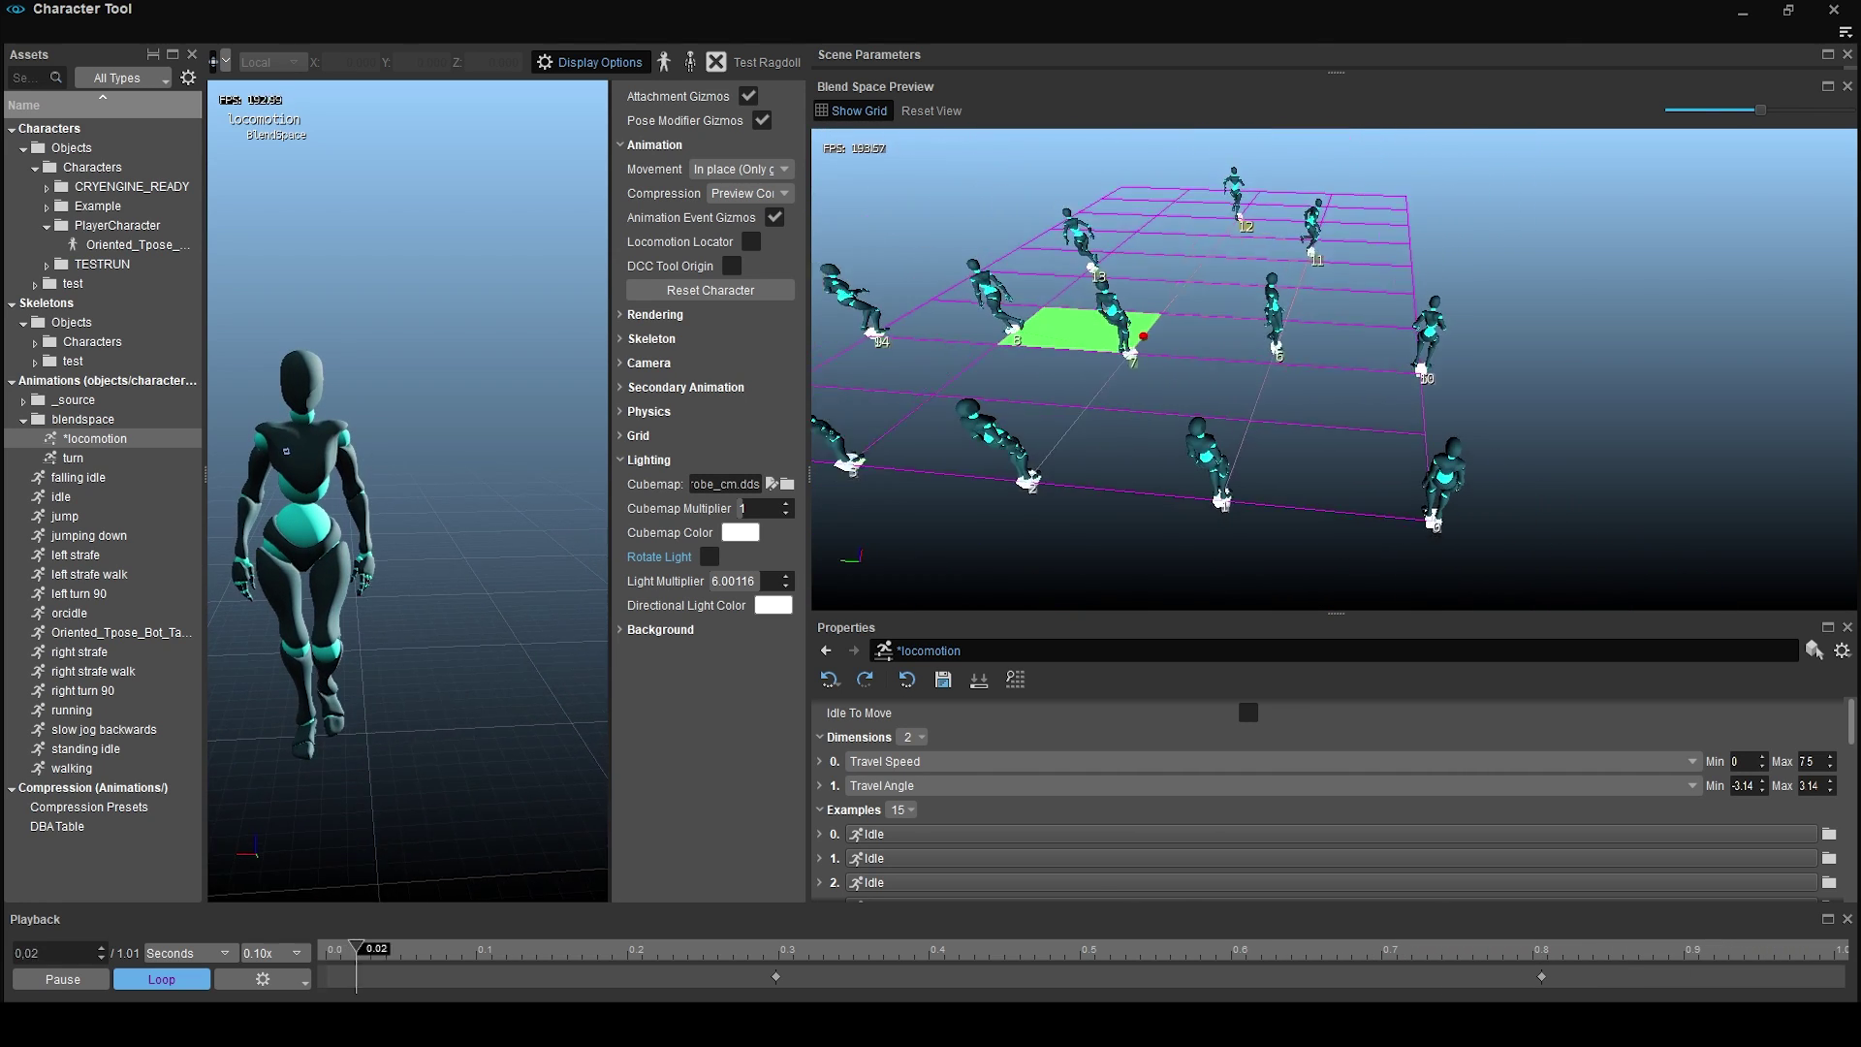
{"action": "scroll", "coordinate": [1335, 369], "scroll_direction": "down", "scroll_amount": 4}
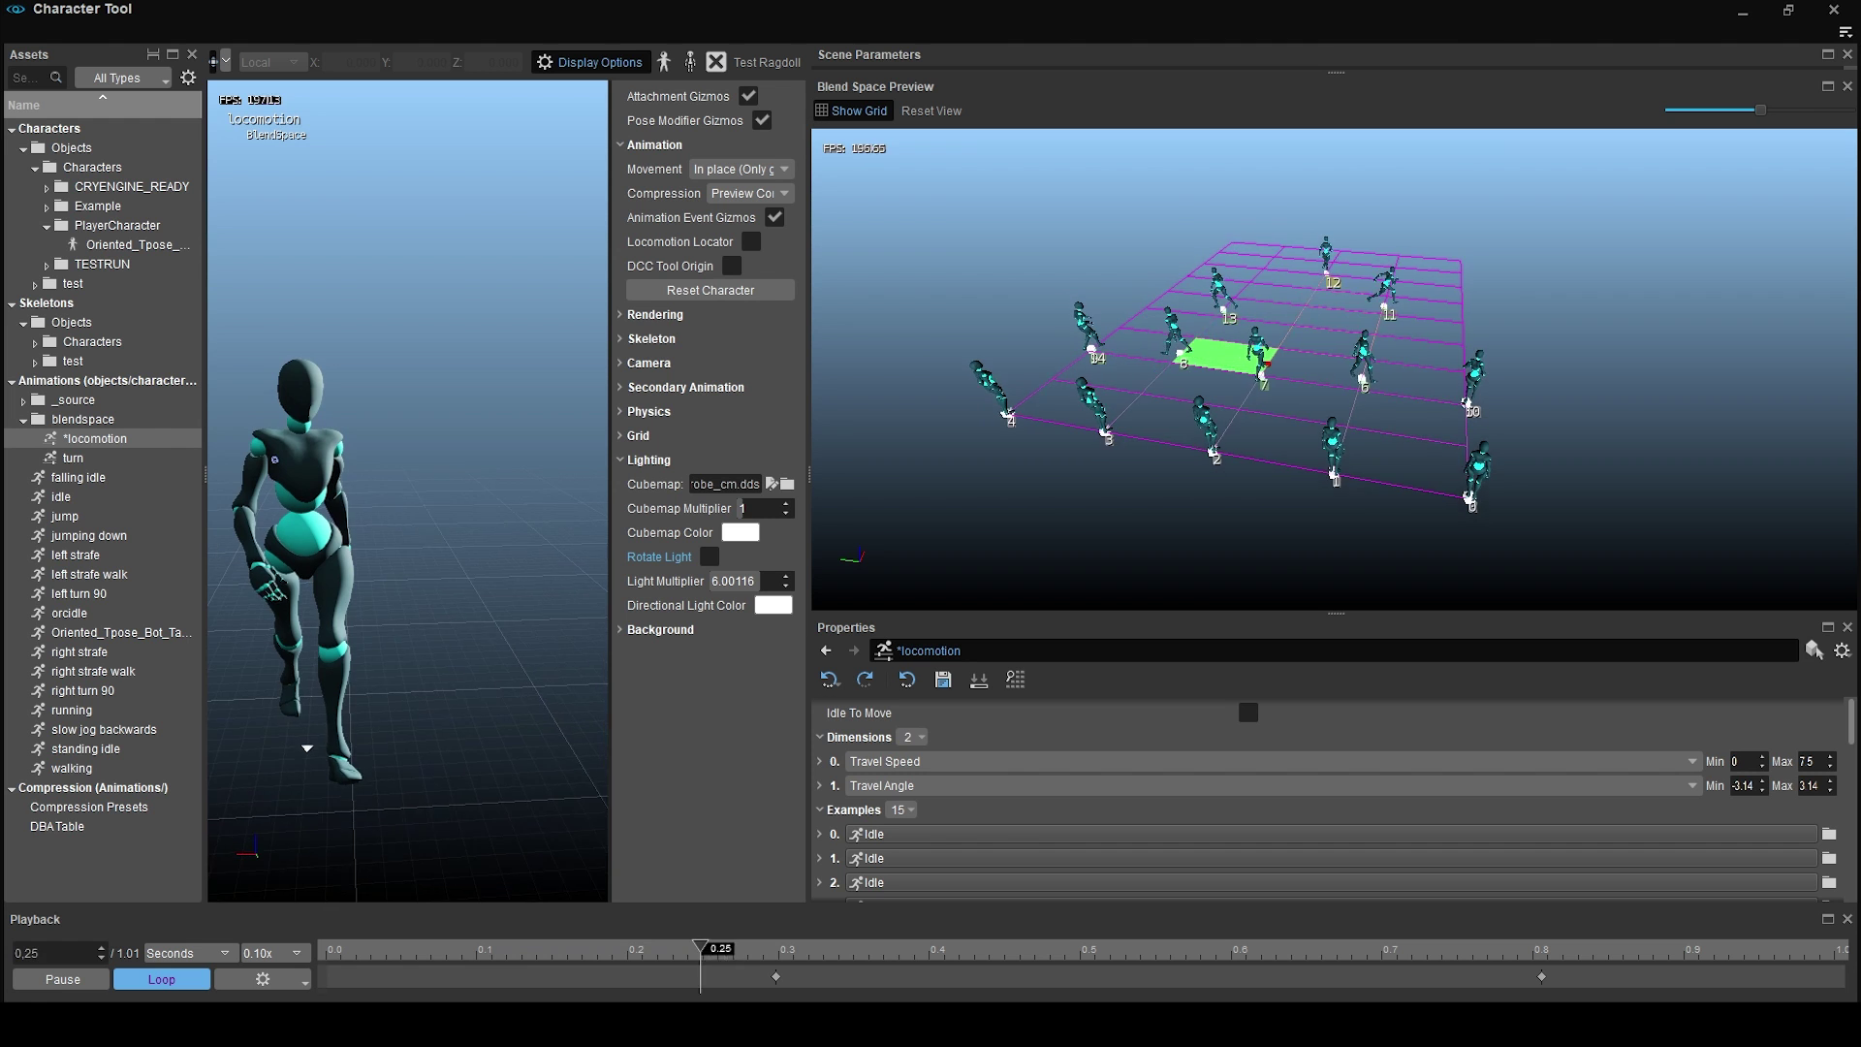
{"action": "right_click_drag", "start_coordinate": [1365, 388], "coordinate": [1365, 395]}
{"action": "scroll", "coordinate": [1036, 806], "scroll_direction": "down", "scroll_amount": 8}
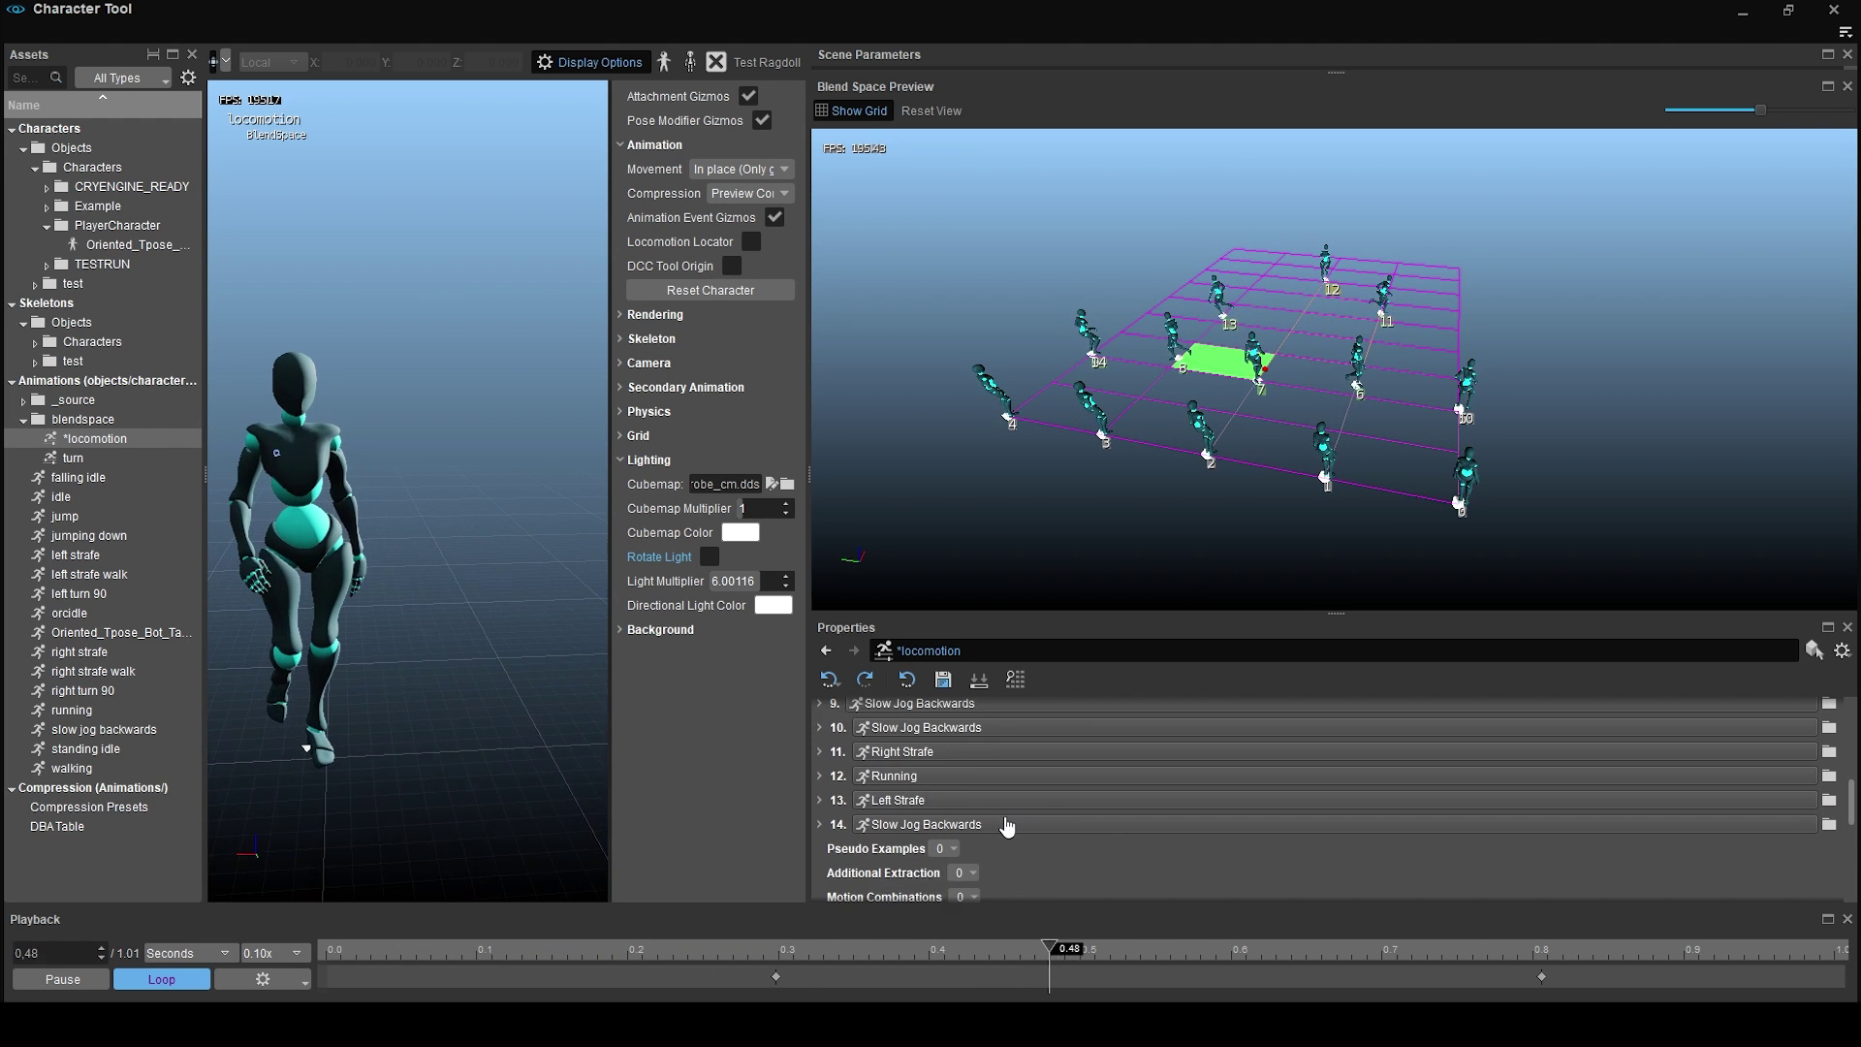
{"action": "left_click", "coordinate": [820, 853]}
{"action": "scroll", "coordinate": [884, 827], "scroll_direction": "down", "scroll_amount": 2}
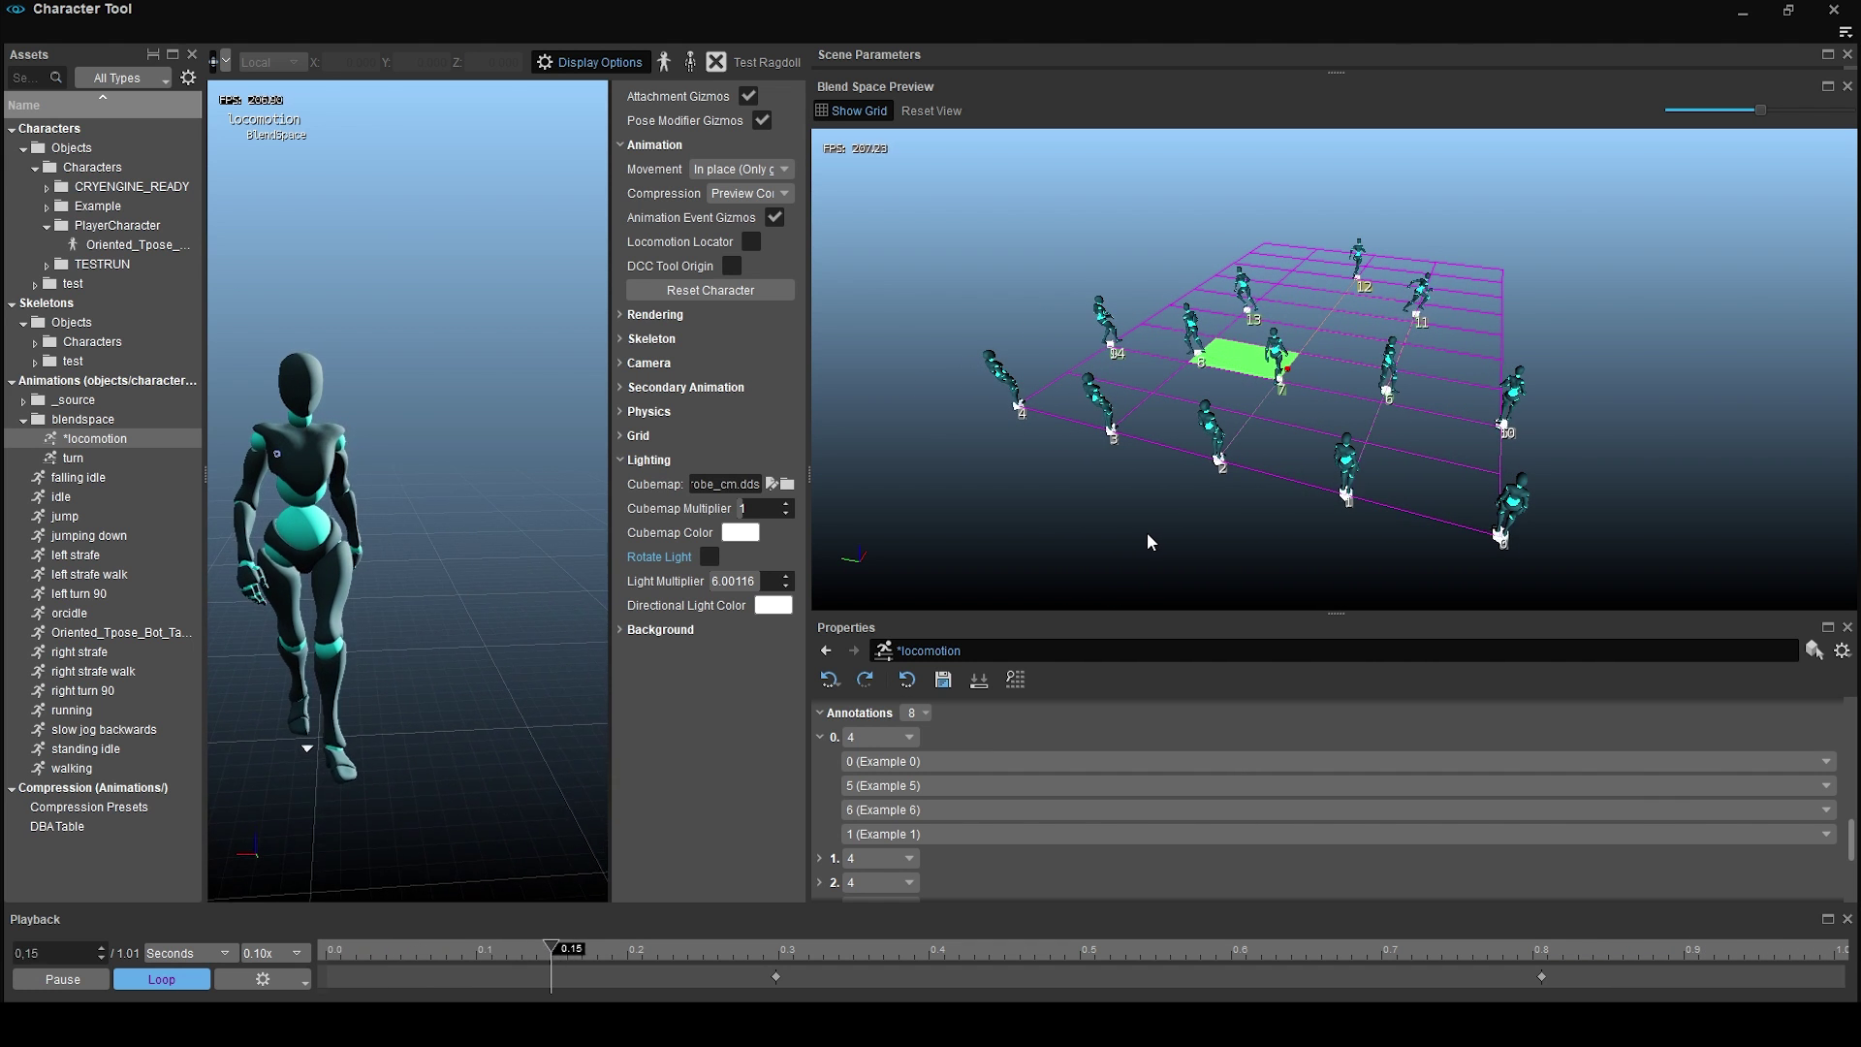
Check annotation 0's examples against the numbered grid characters, enlarge the Properties area slightly and expand annotation 1.
{"action": "right_click_drag", "start_coordinate": [1150, 532], "coordinate": [1243, 541]}
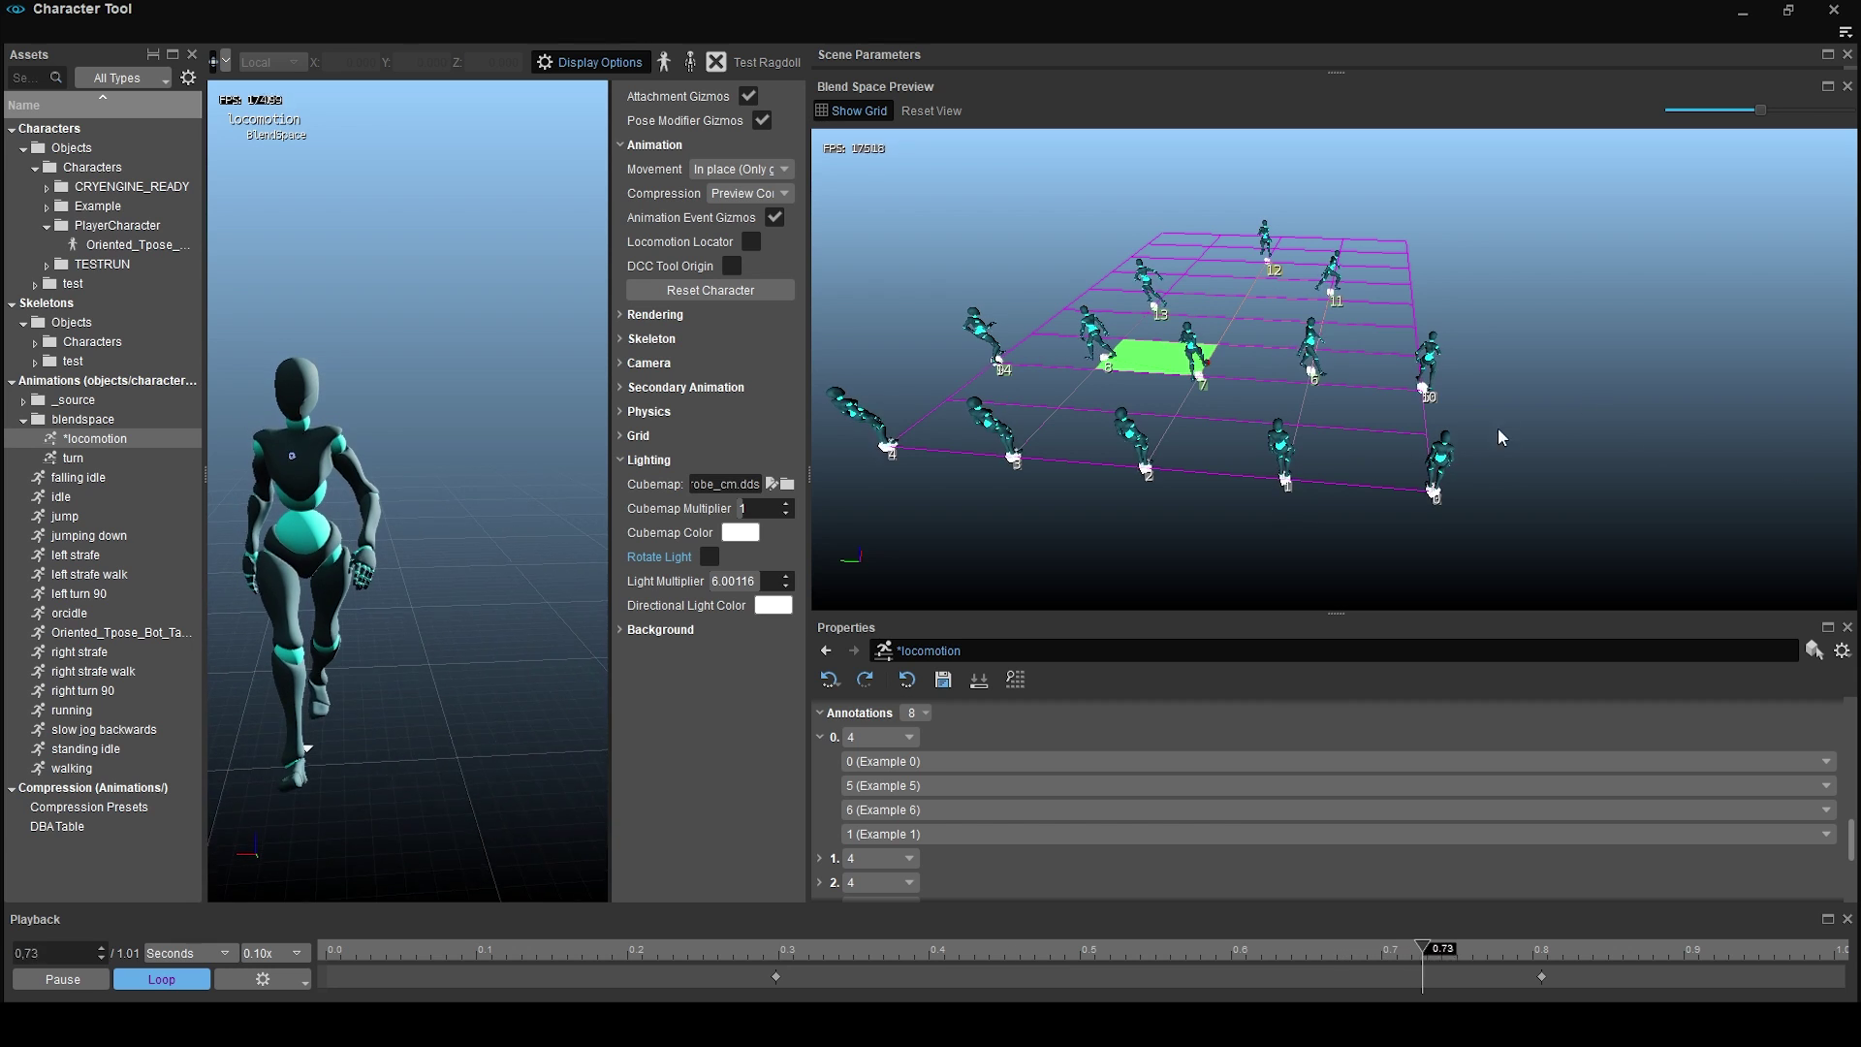
{"action": "middle_click_drag", "start_coordinate": [1498, 427], "coordinate": [1381, 523]}
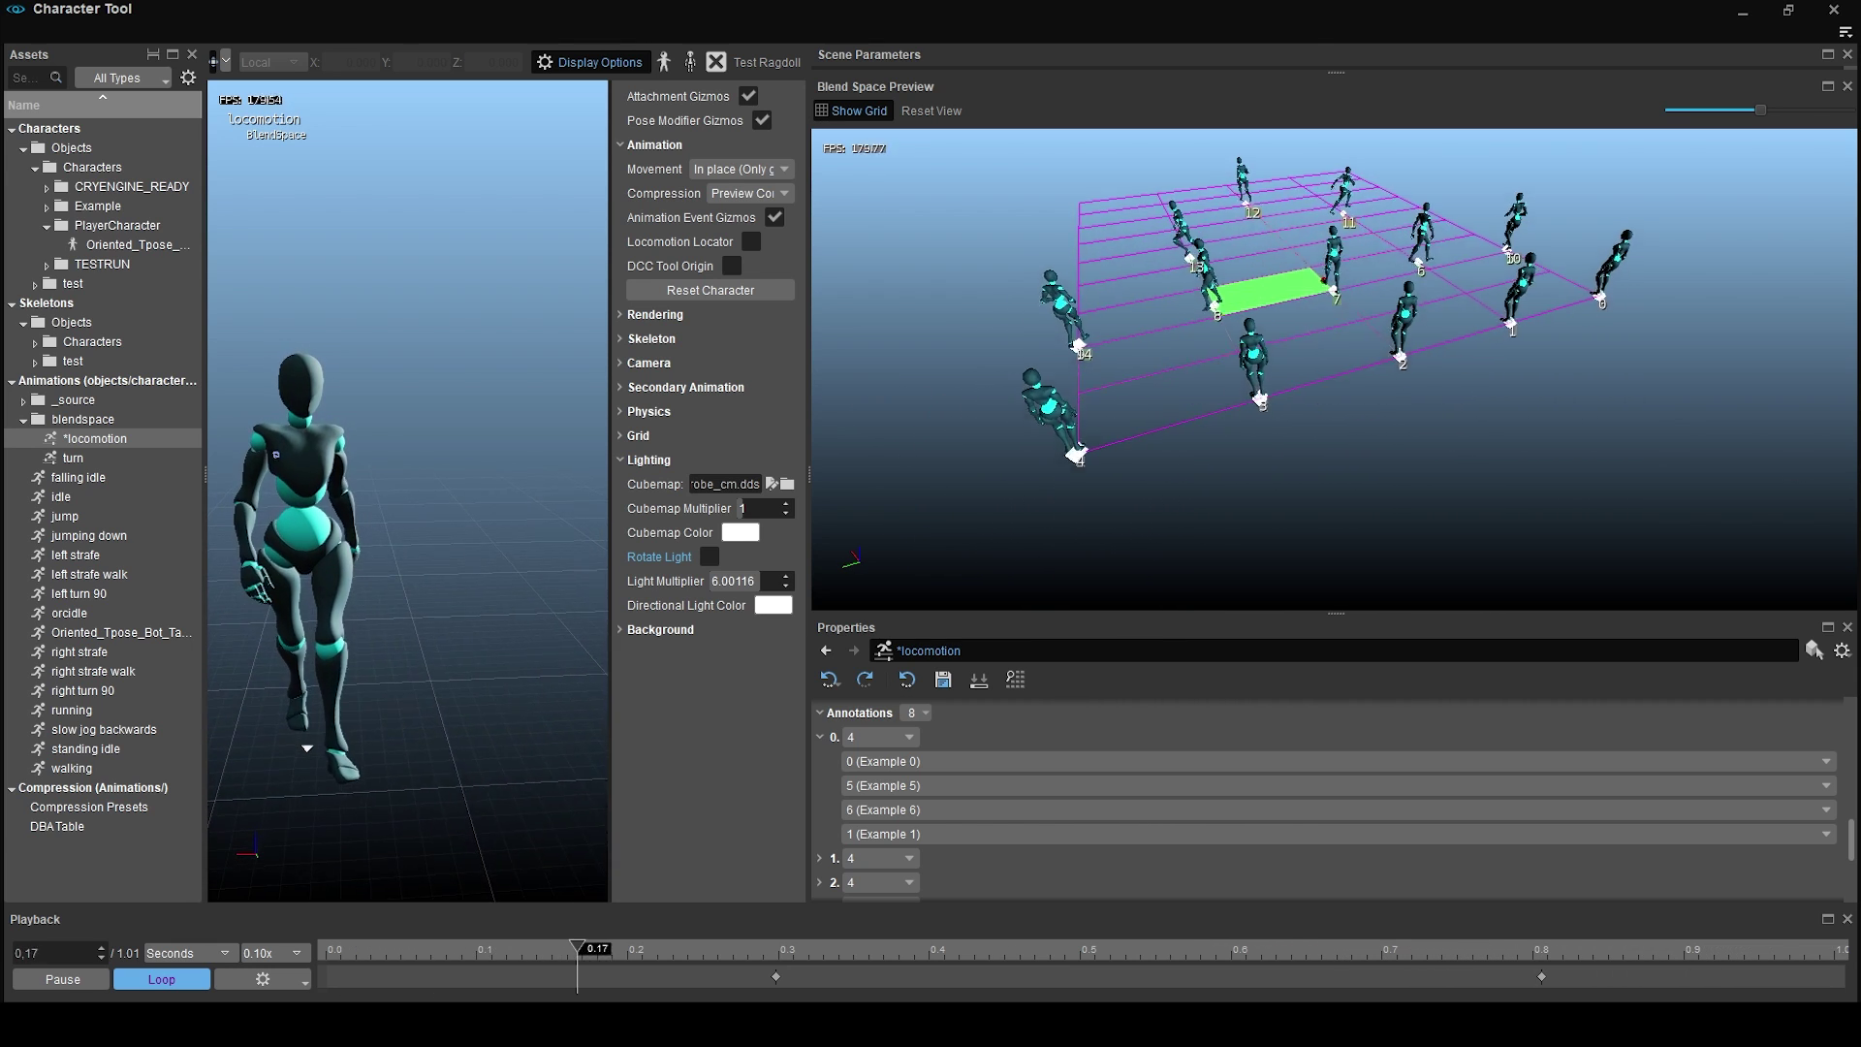
{"action": "right_click_drag", "start_coordinate": [1450, 303], "coordinate": [1110, 318]}
{"action": "key", "text": "s"}
{"action": "key", "text": "a"}
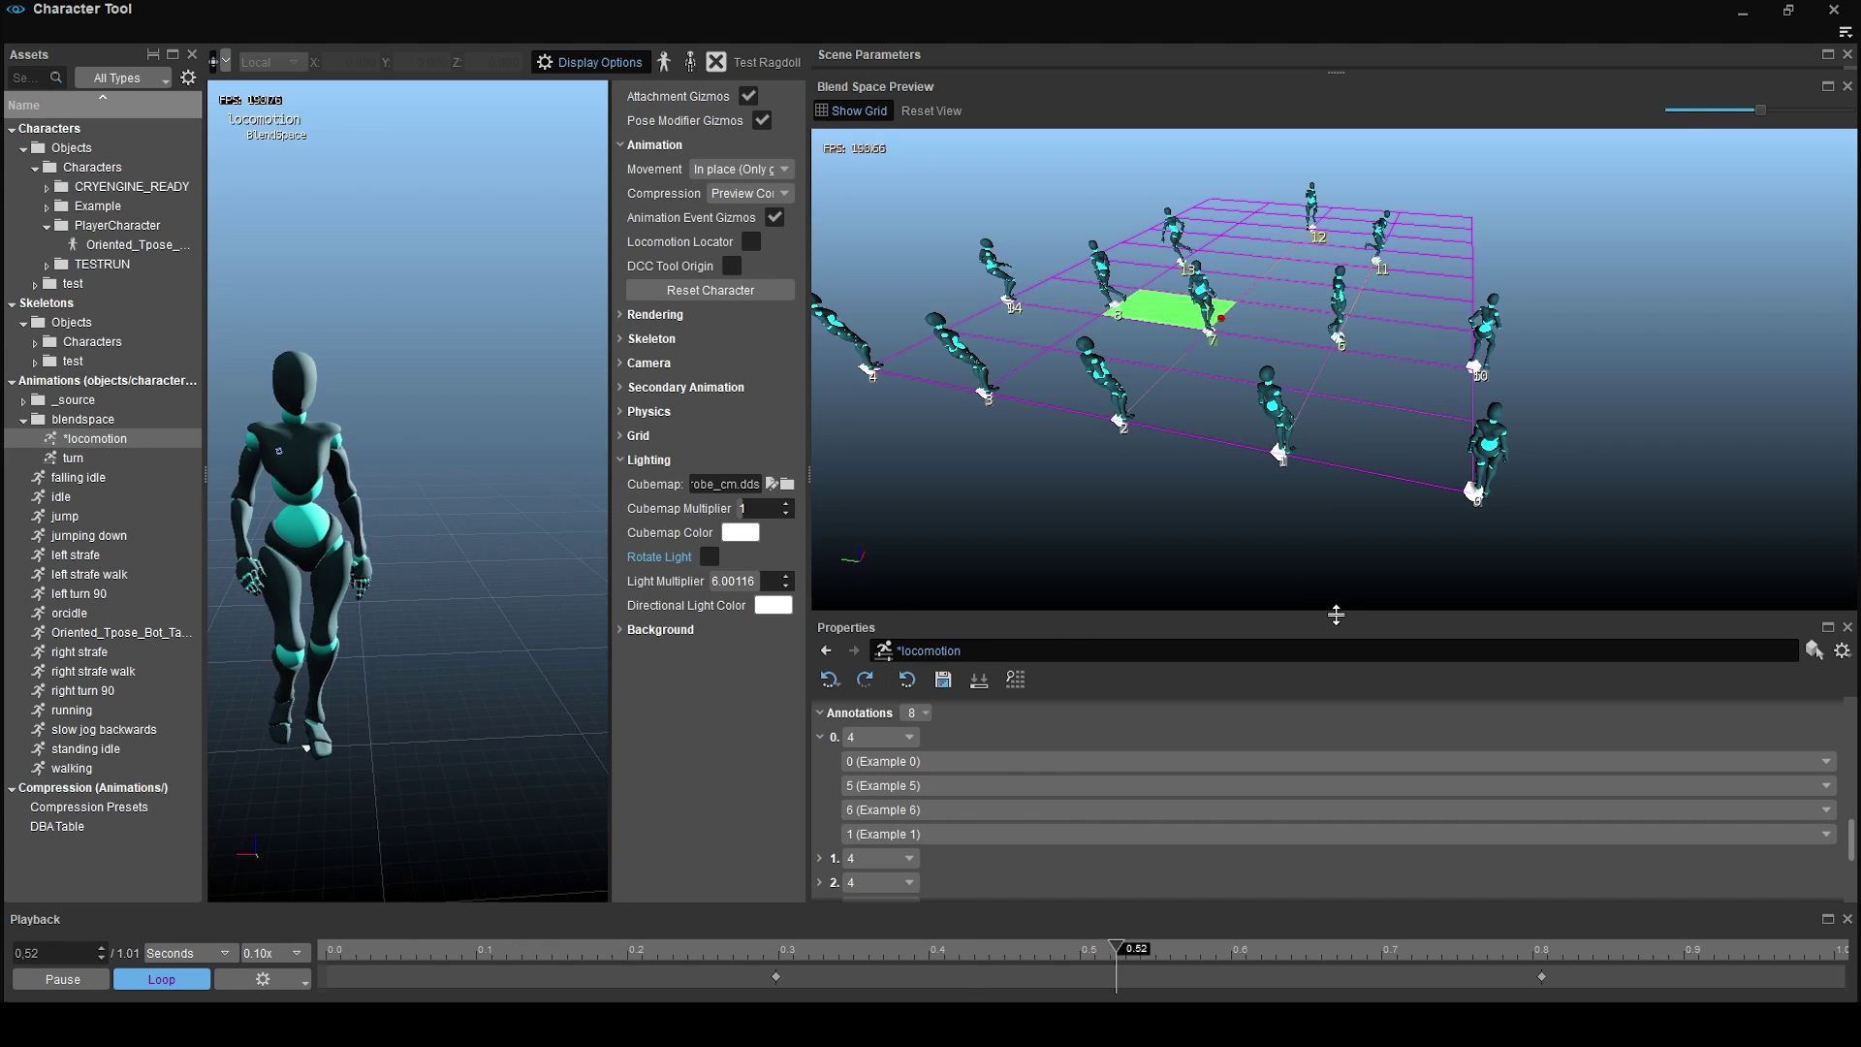
{"action": "left_click_drag", "start_coordinate": [1337, 615], "coordinate": [1336, 566]}
{"action": "left_click", "coordinate": [821, 811]}
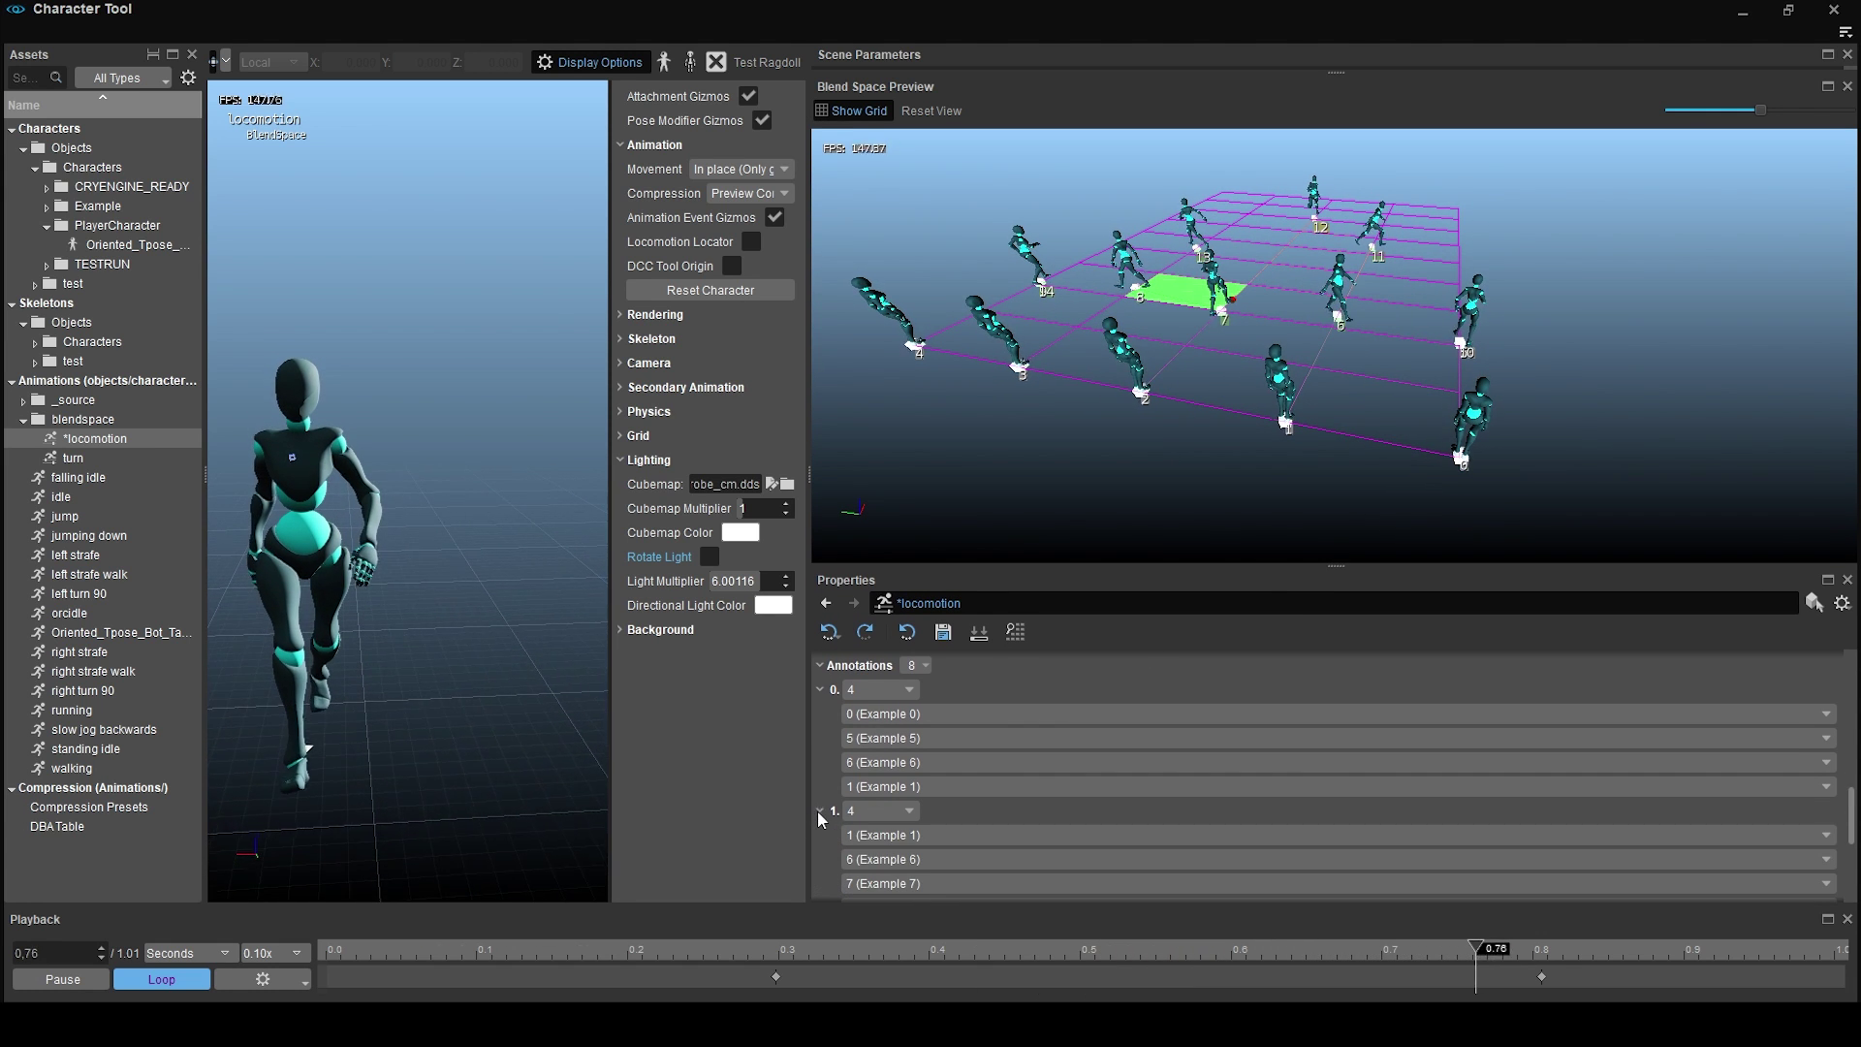
Compare annotation 1's examples with their corners on the grid and expand annotation 2 to read its four examples.
{"action": "key", "text": "w"}
{"action": "right_click_drag", "start_coordinate": [1115, 320], "coordinate": [1359, 351]}
{"action": "key", "text": "s"}
{"action": "key", "text": "w"}
{"action": "key", "text": "s"}
{"action": "key", "text": "s"}
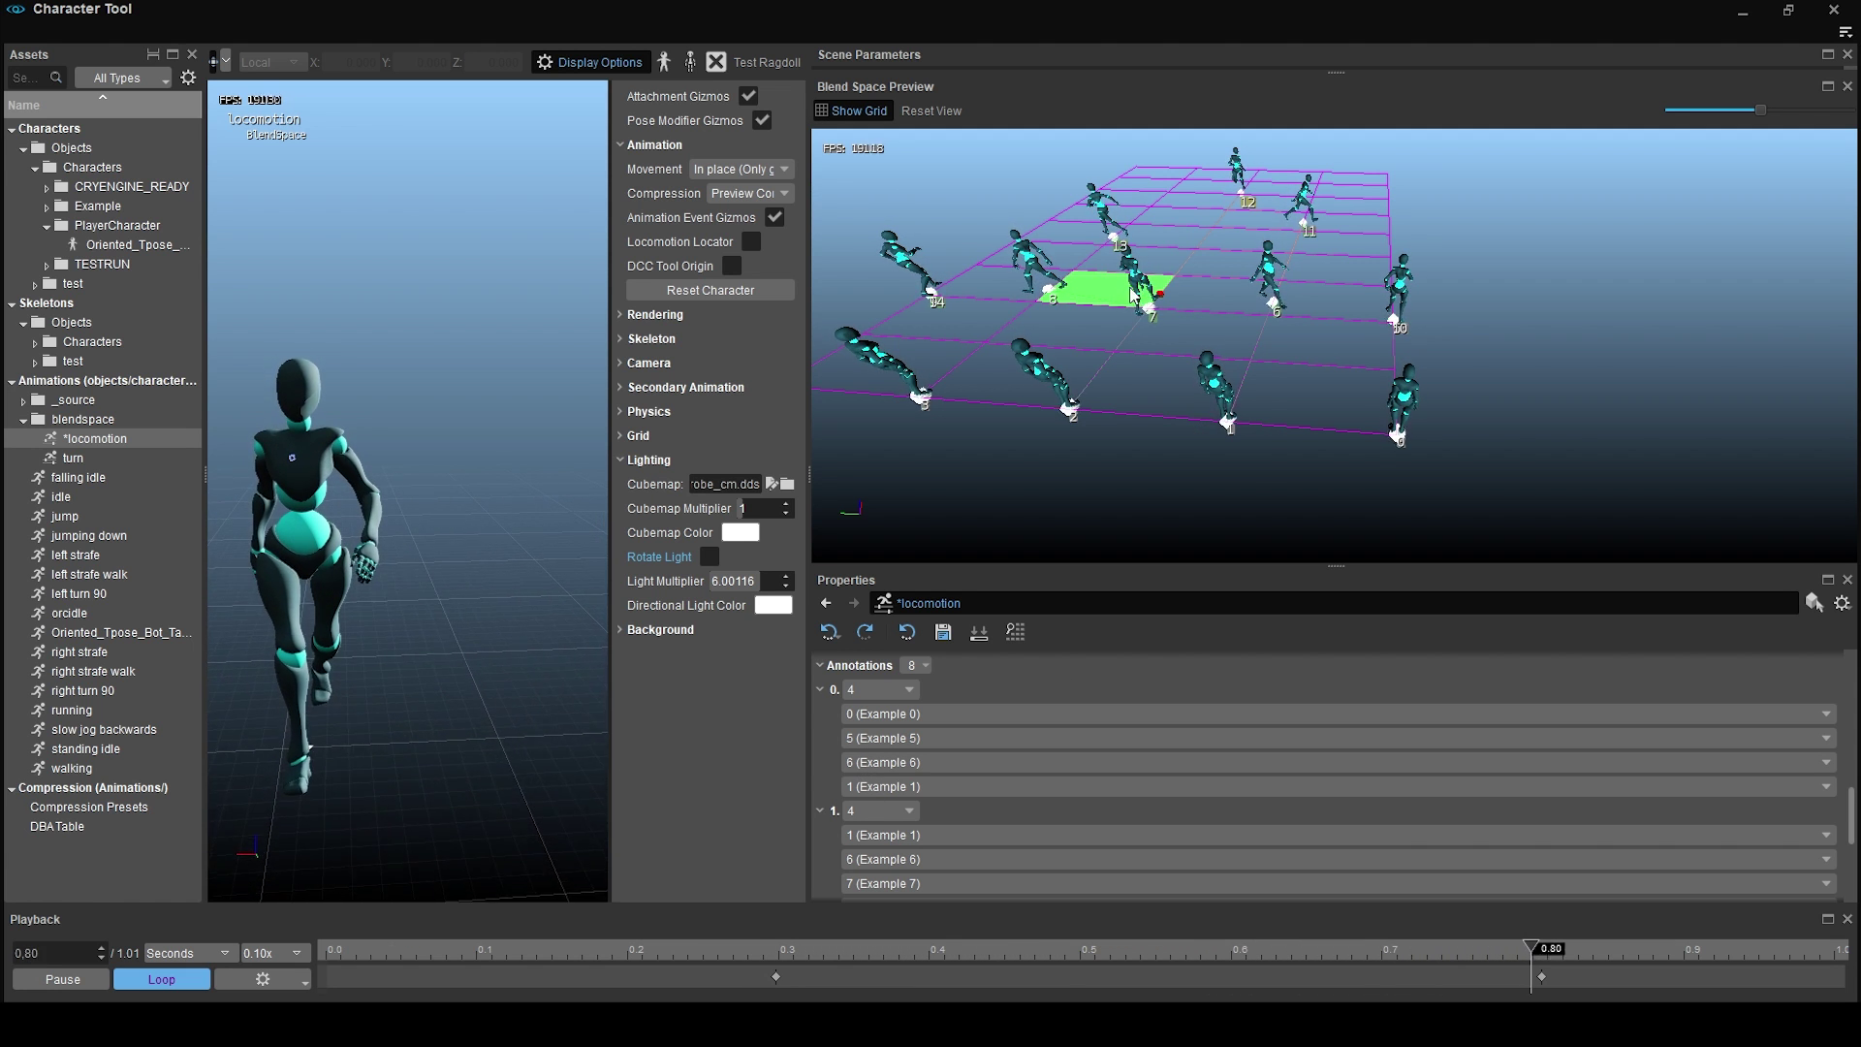
{"action": "right_click_drag", "start_coordinate": [979, 423], "coordinate": [1098, 422]}
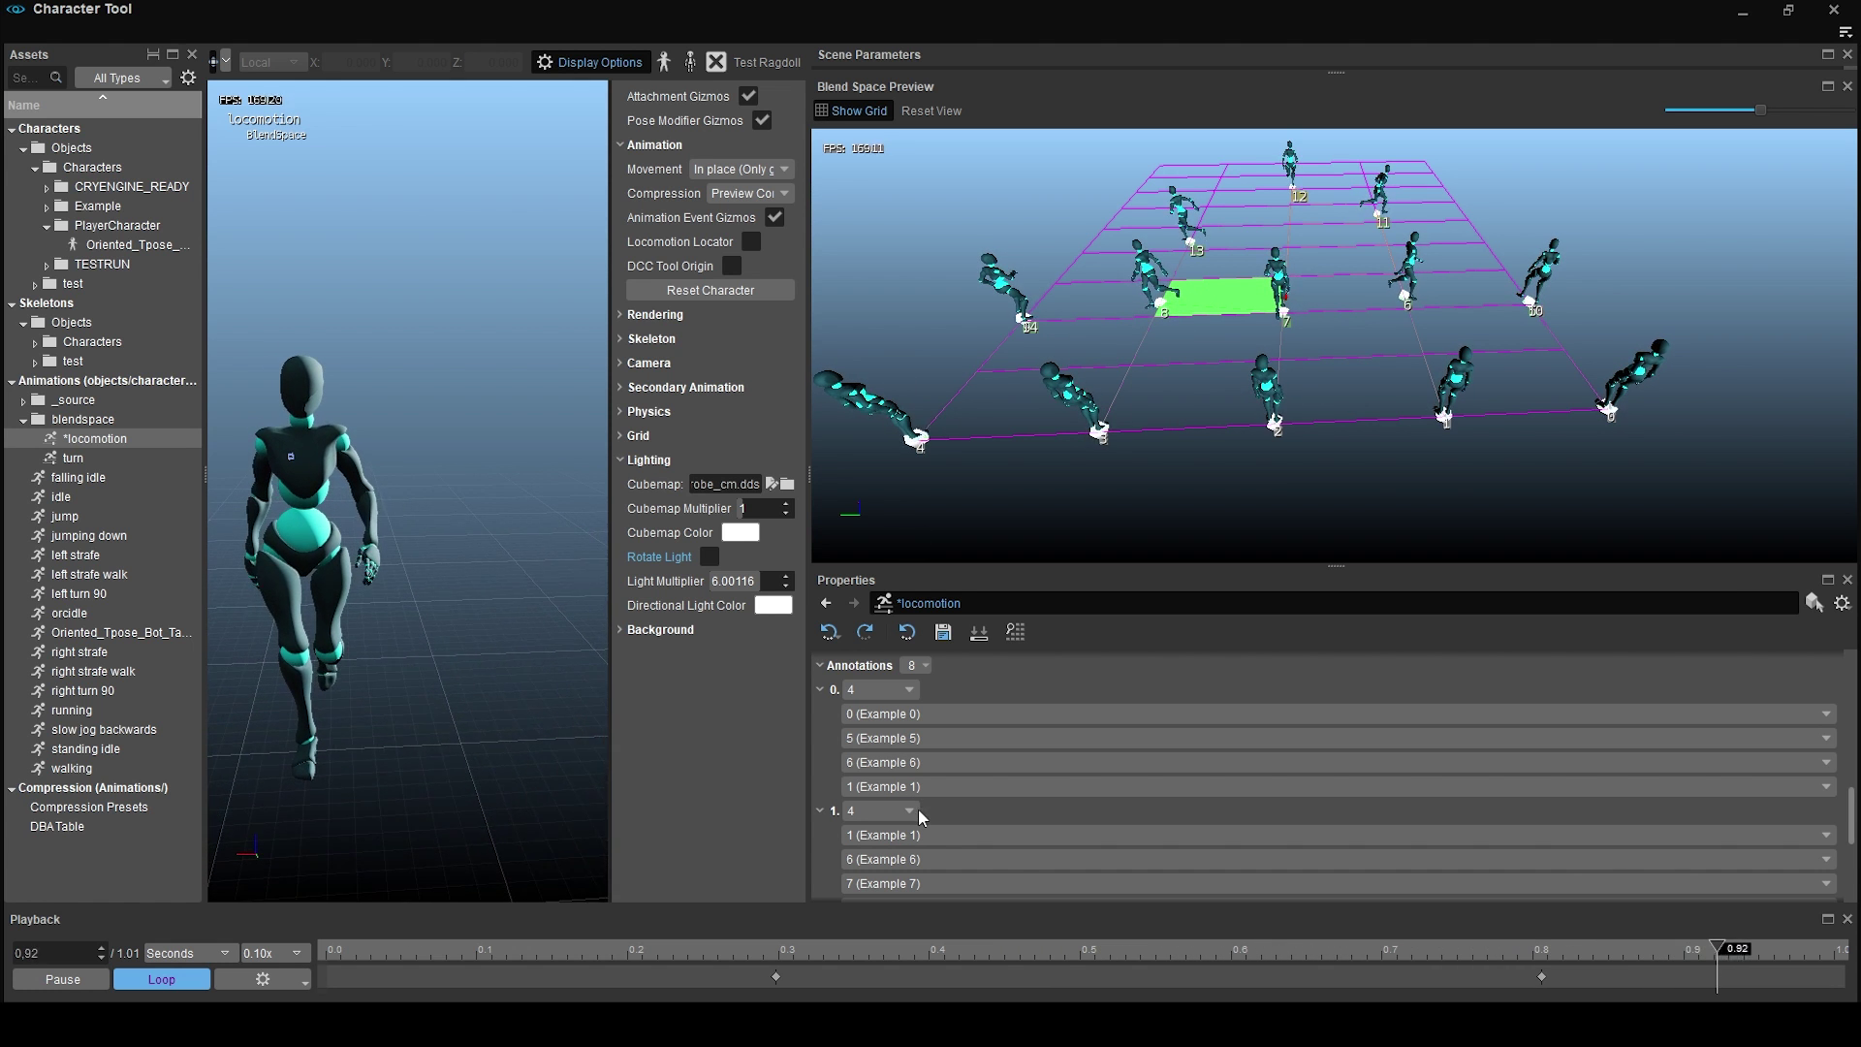
{"action": "scroll", "coordinate": [915, 805], "scroll_direction": "down", "scroll_amount": 1}
{"action": "scroll", "coordinate": [824, 814], "scroll_direction": "down", "scroll_amount": 2}
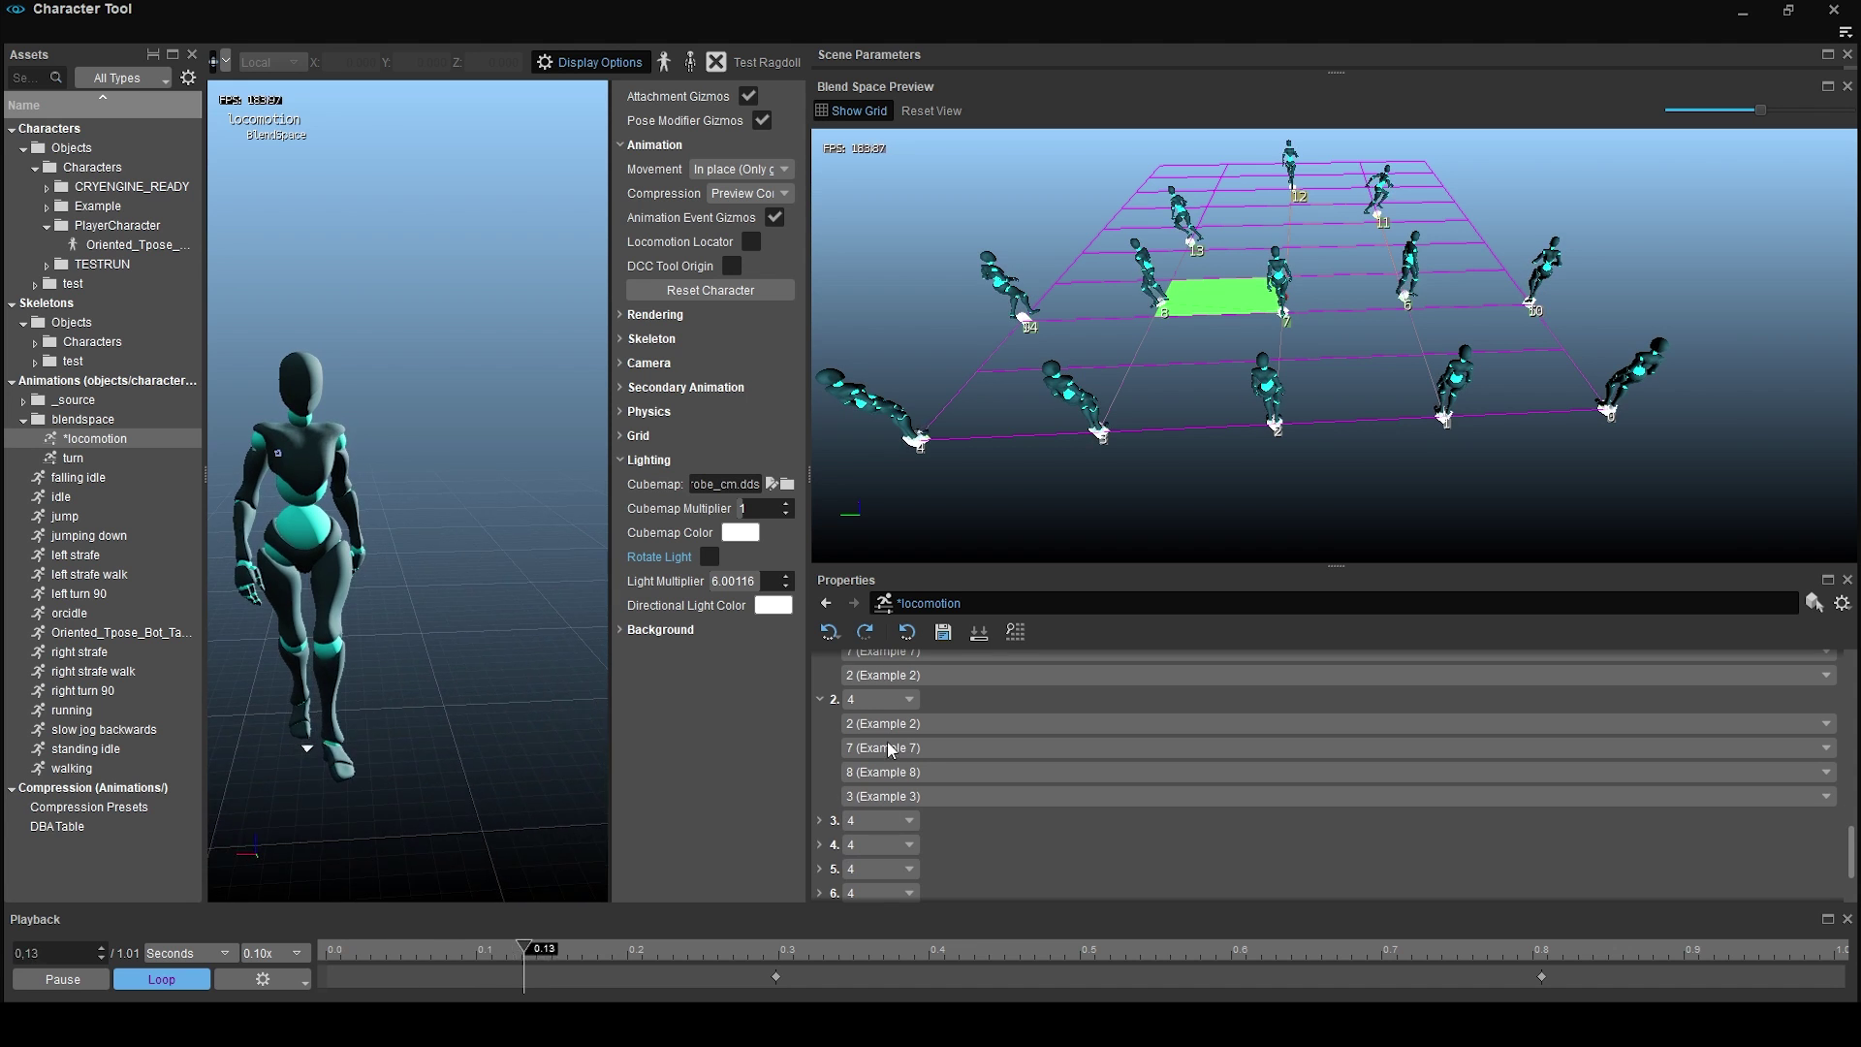
Shrink the Blend Space Preview to give the properties more room and expand annotations 3 and 4.
{"action": "right_click_drag", "start_coordinate": [1334, 345], "coordinate": [1270, 345]}
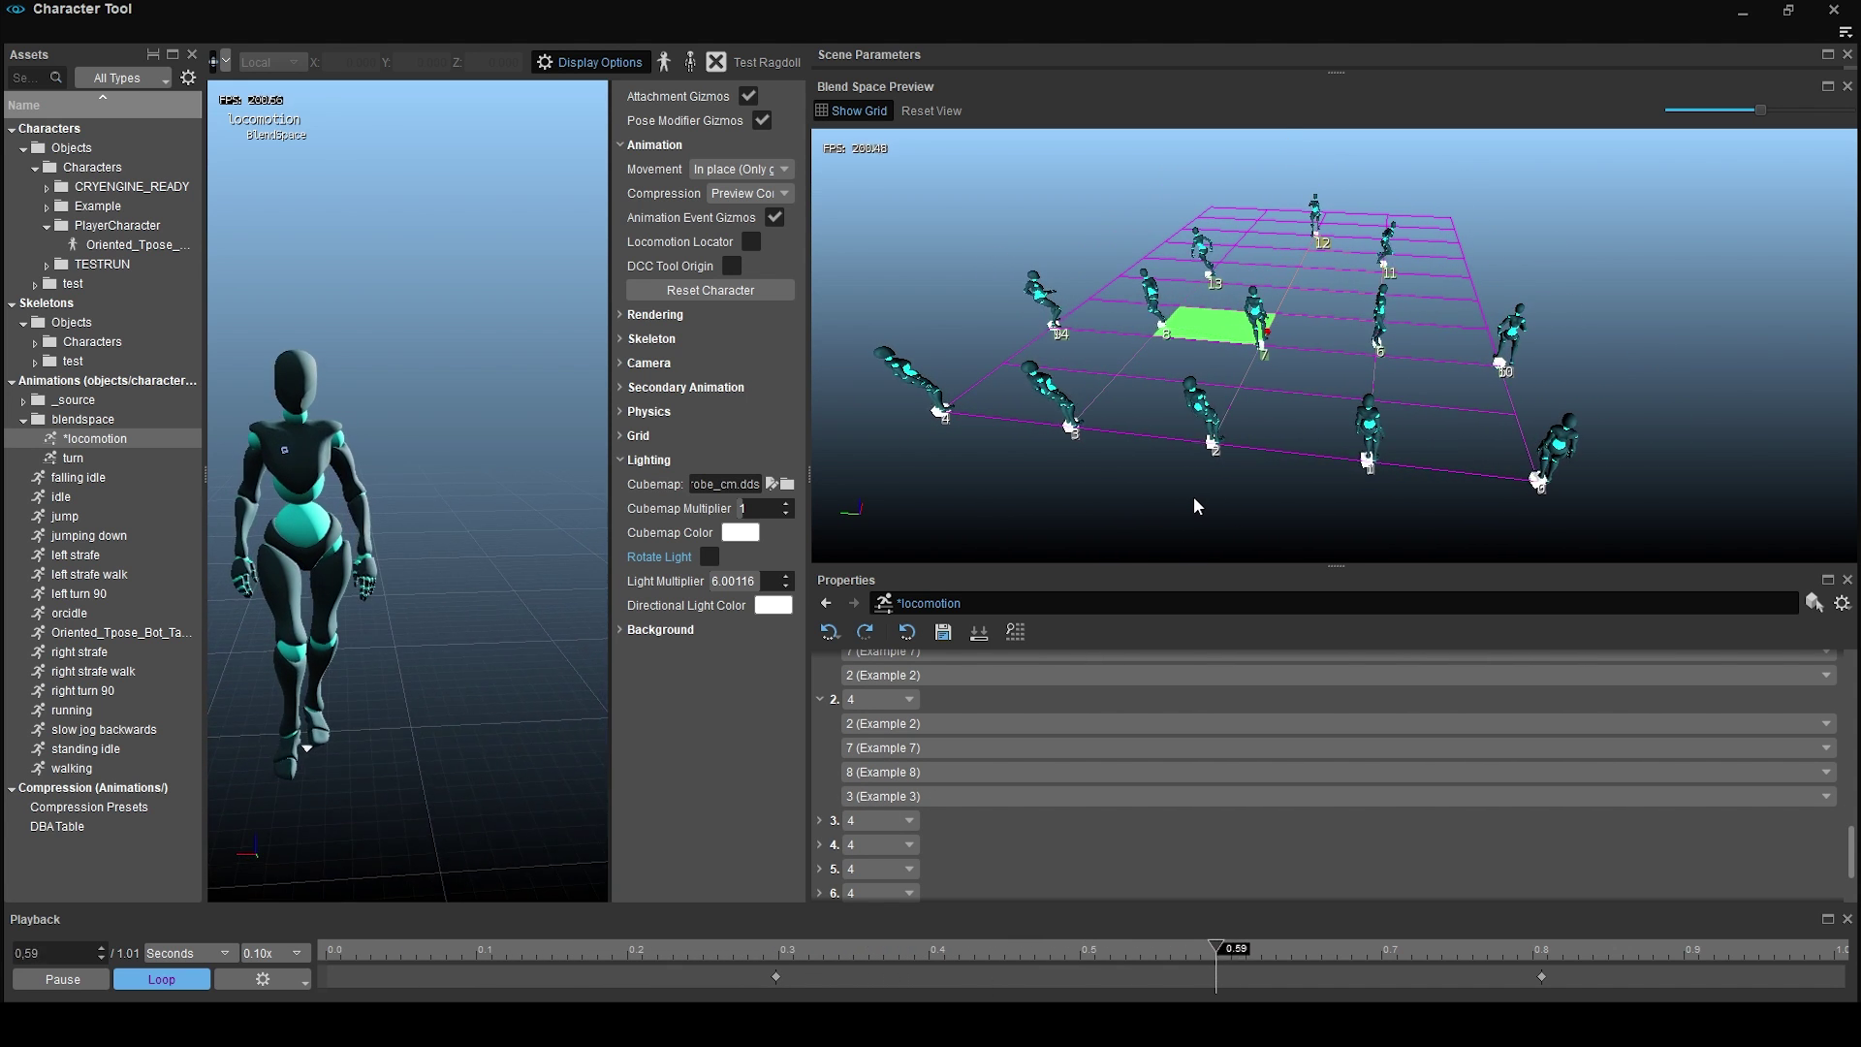
{"action": "right_click_drag", "start_coordinate": [1195, 498], "coordinate": [1208, 454]}
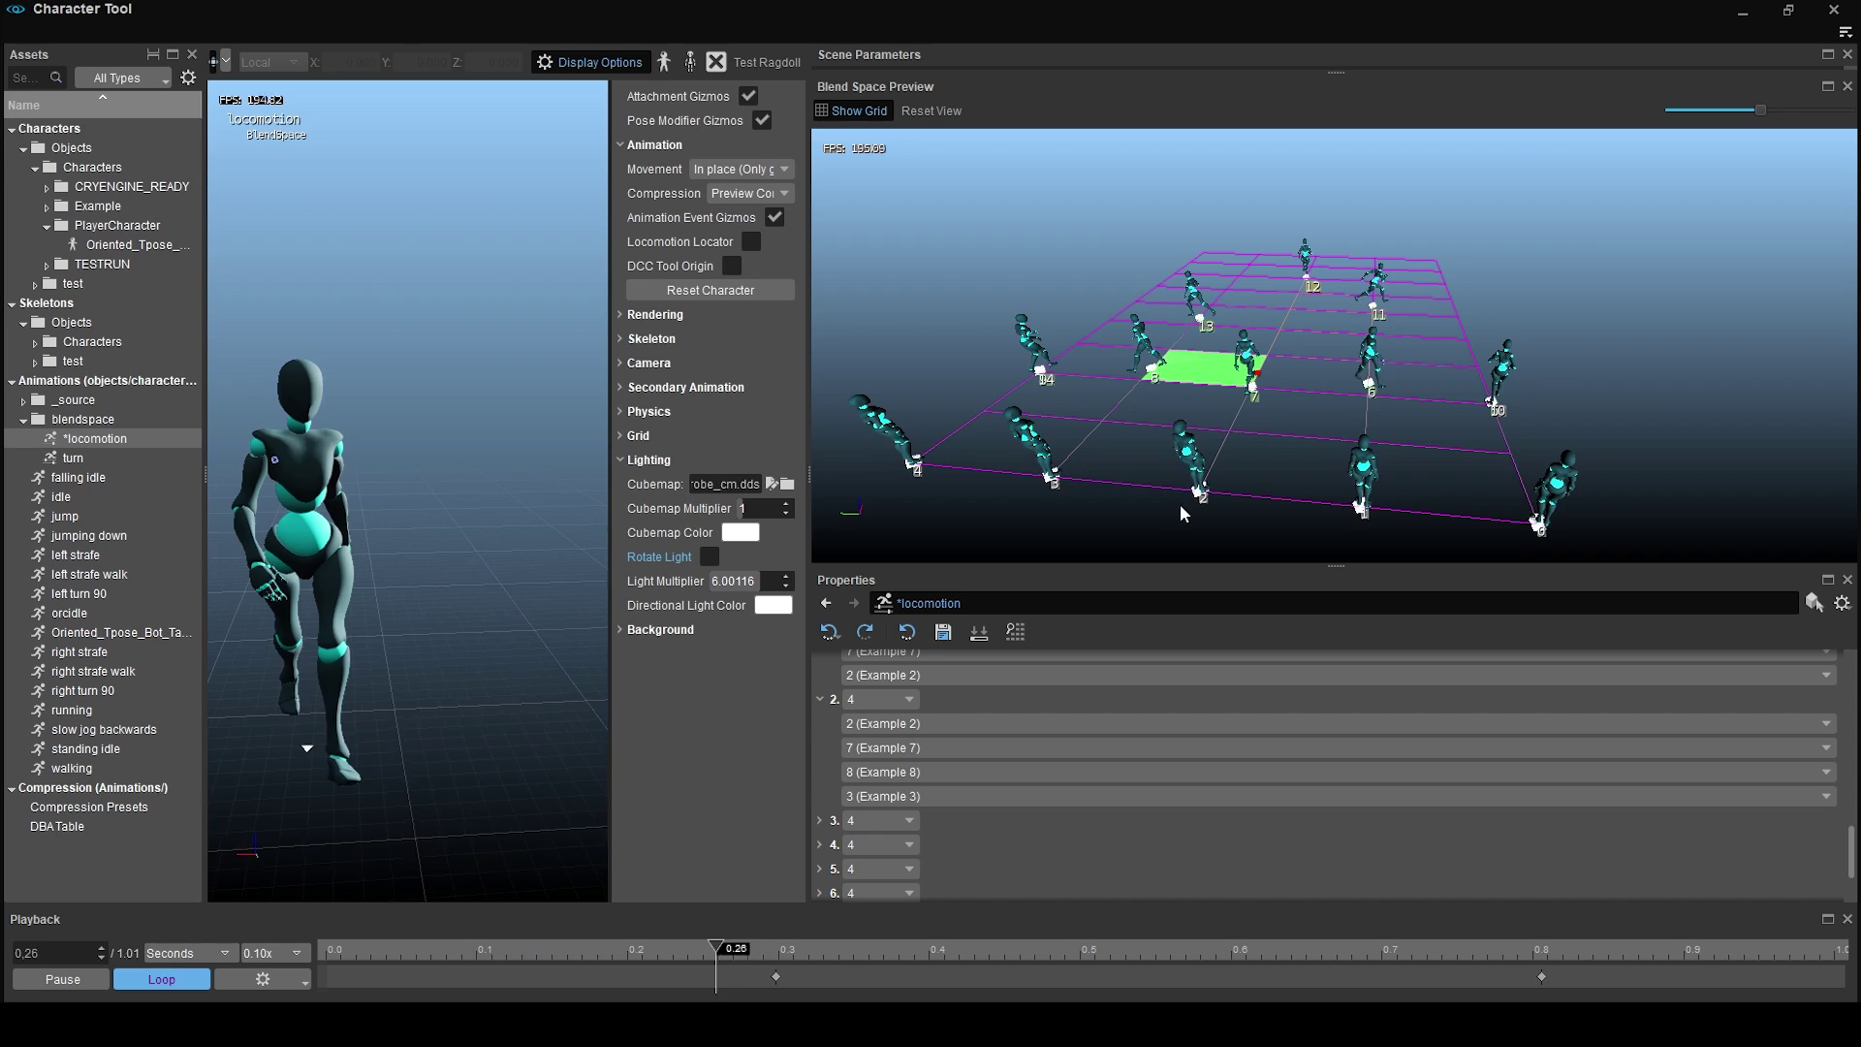
{"action": "right_click_drag", "start_coordinate": [1152, 508], "coordinate": [1207, 508]}
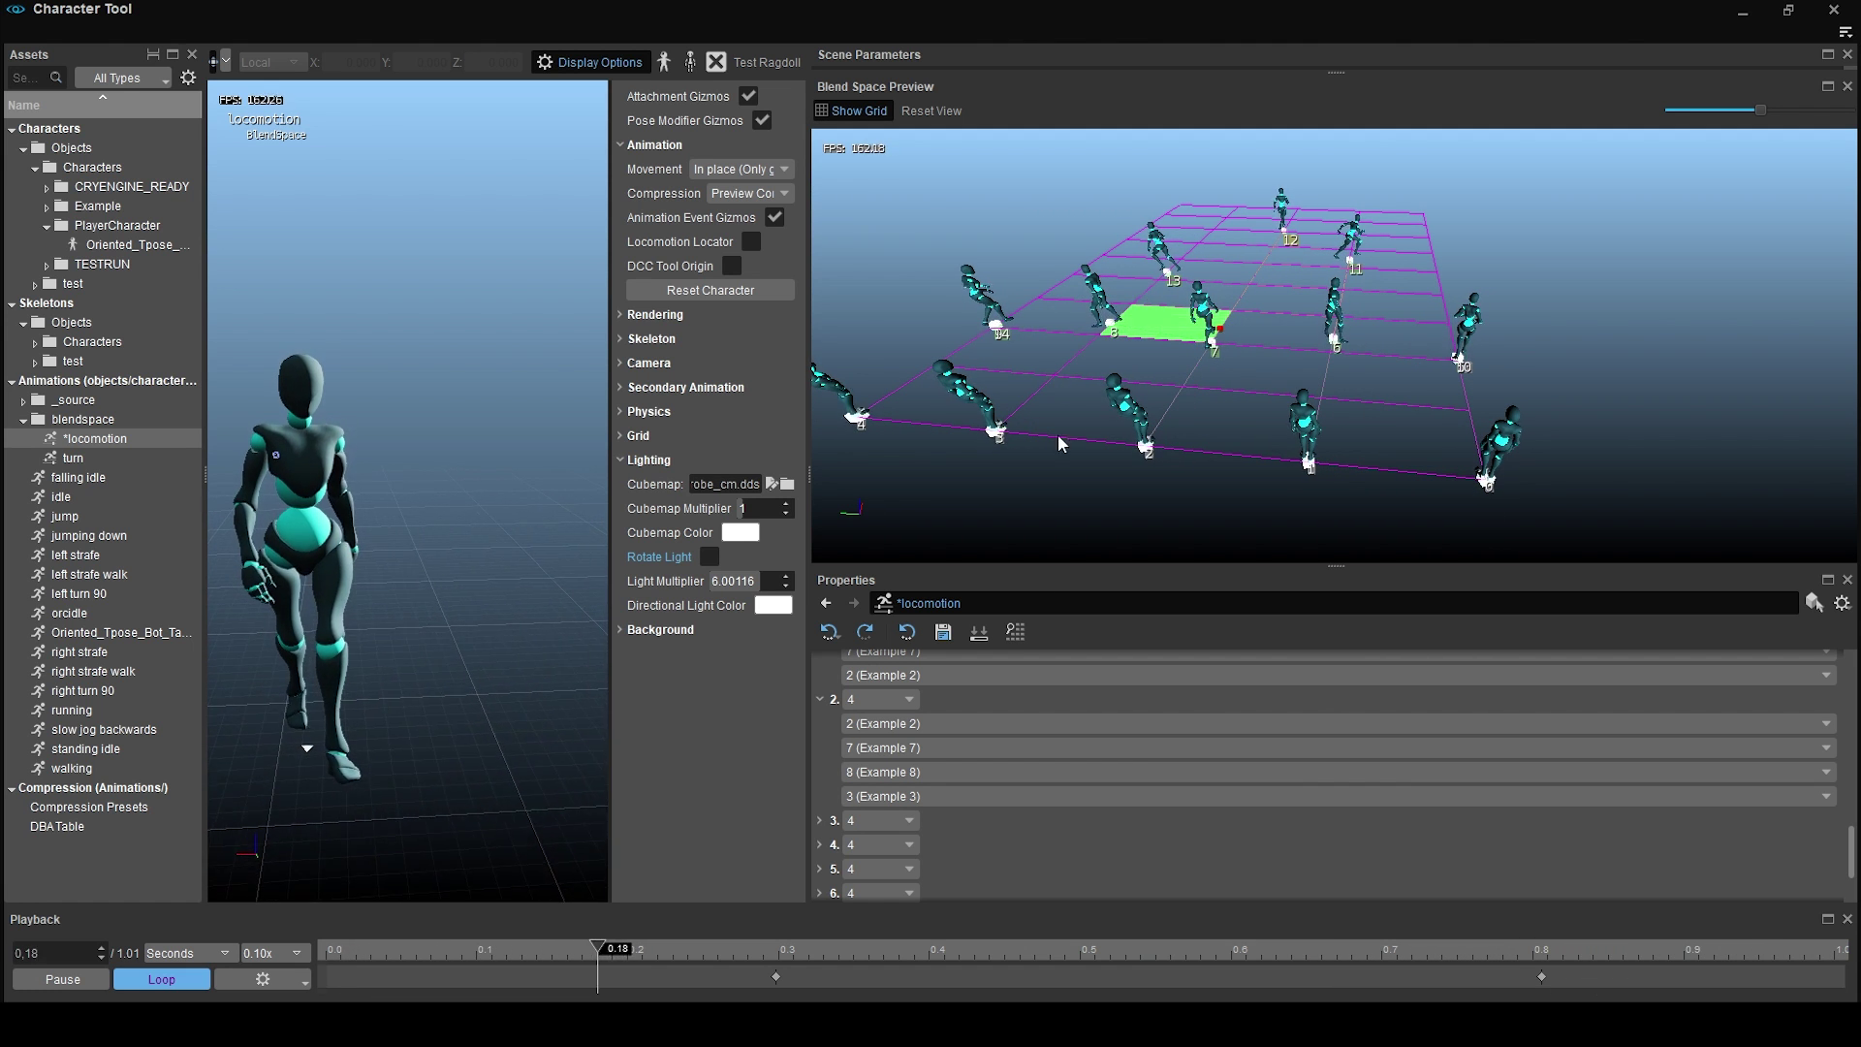
{"action": "left_click_drag", "start_coordinate": [1250, 568], "coordinate": [1307, 334]}
{"action": "left_click", "coordinate": [821, 719]}
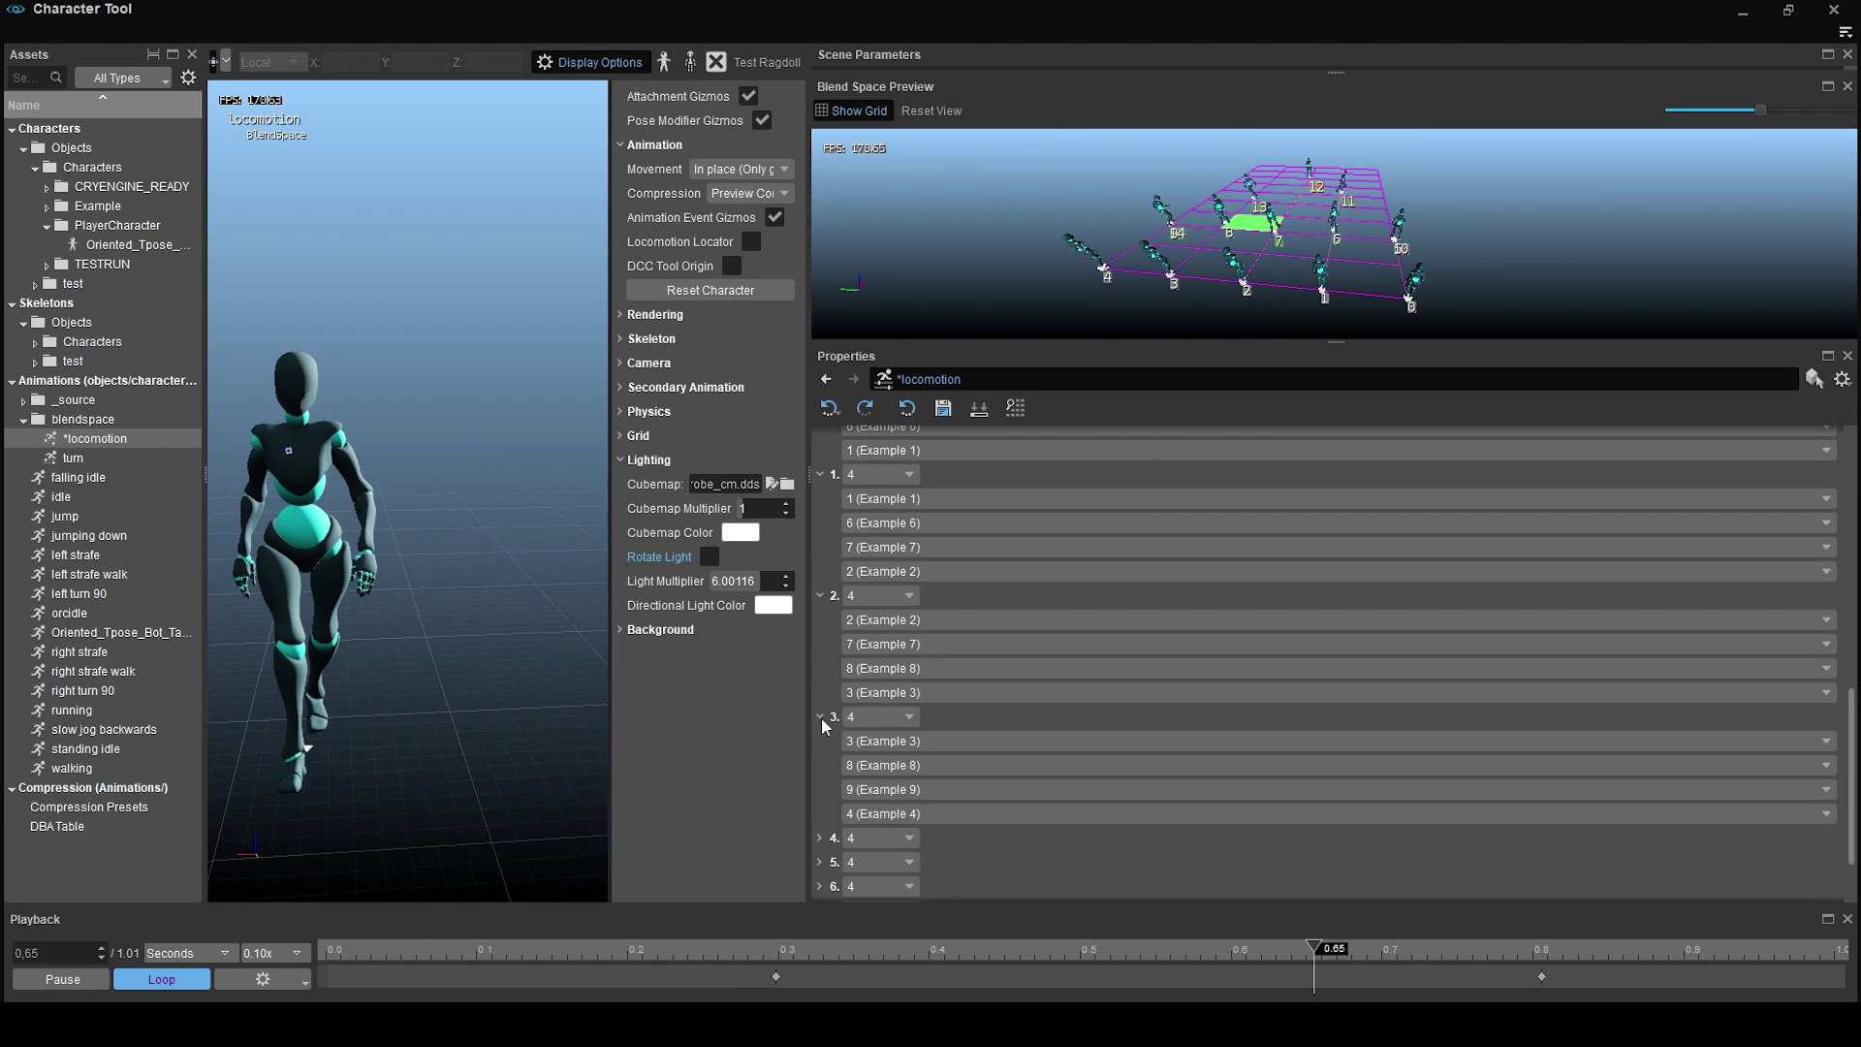
{"action": "scroll", "coordinate": [821, 732], "scroll_direction": "down", "scroll_amount": 2}
{"action": "left_click", "coordinate": [821, 740]}
{"action": "scroll", "coordinate": [906, 720], "scroll_direction": "down", "scroll_amount": 2}
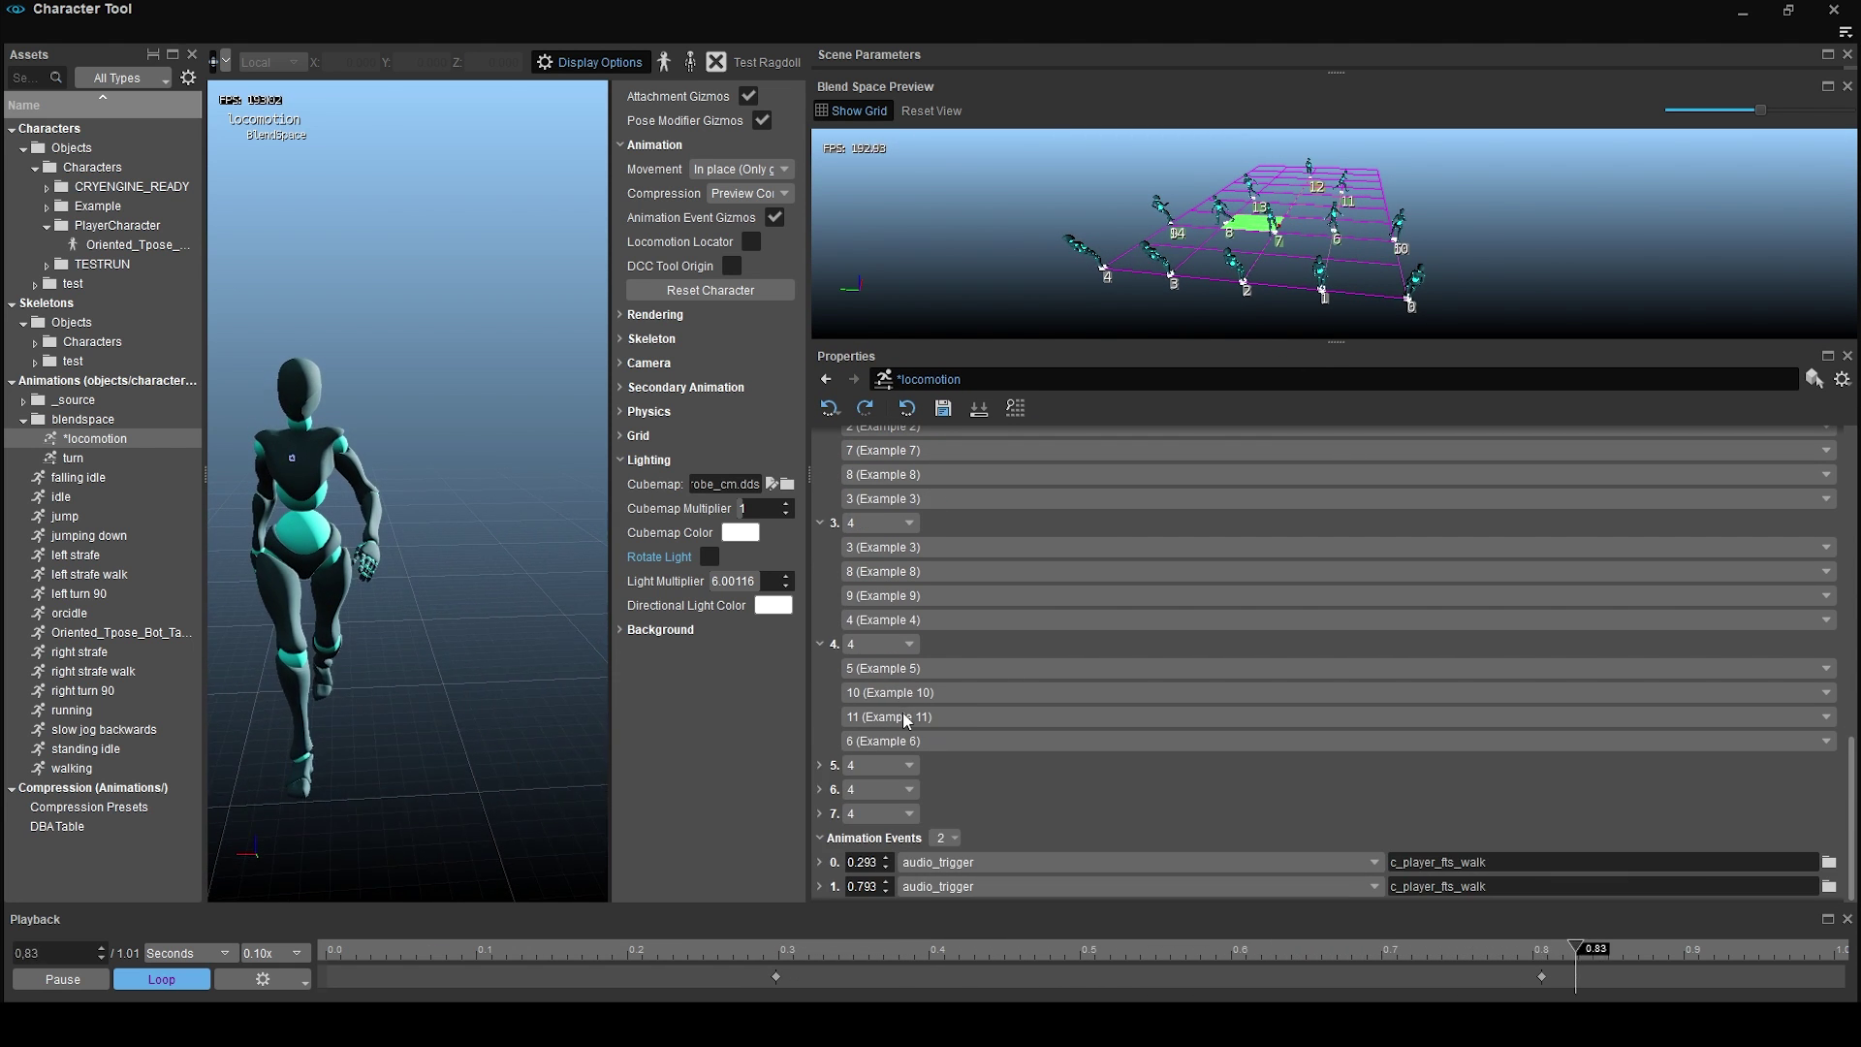
Expand annotations 5, 6 and 7 to review the example numbers assigned to each.
{"action": "left_click", "coordinate": [821, 765]}
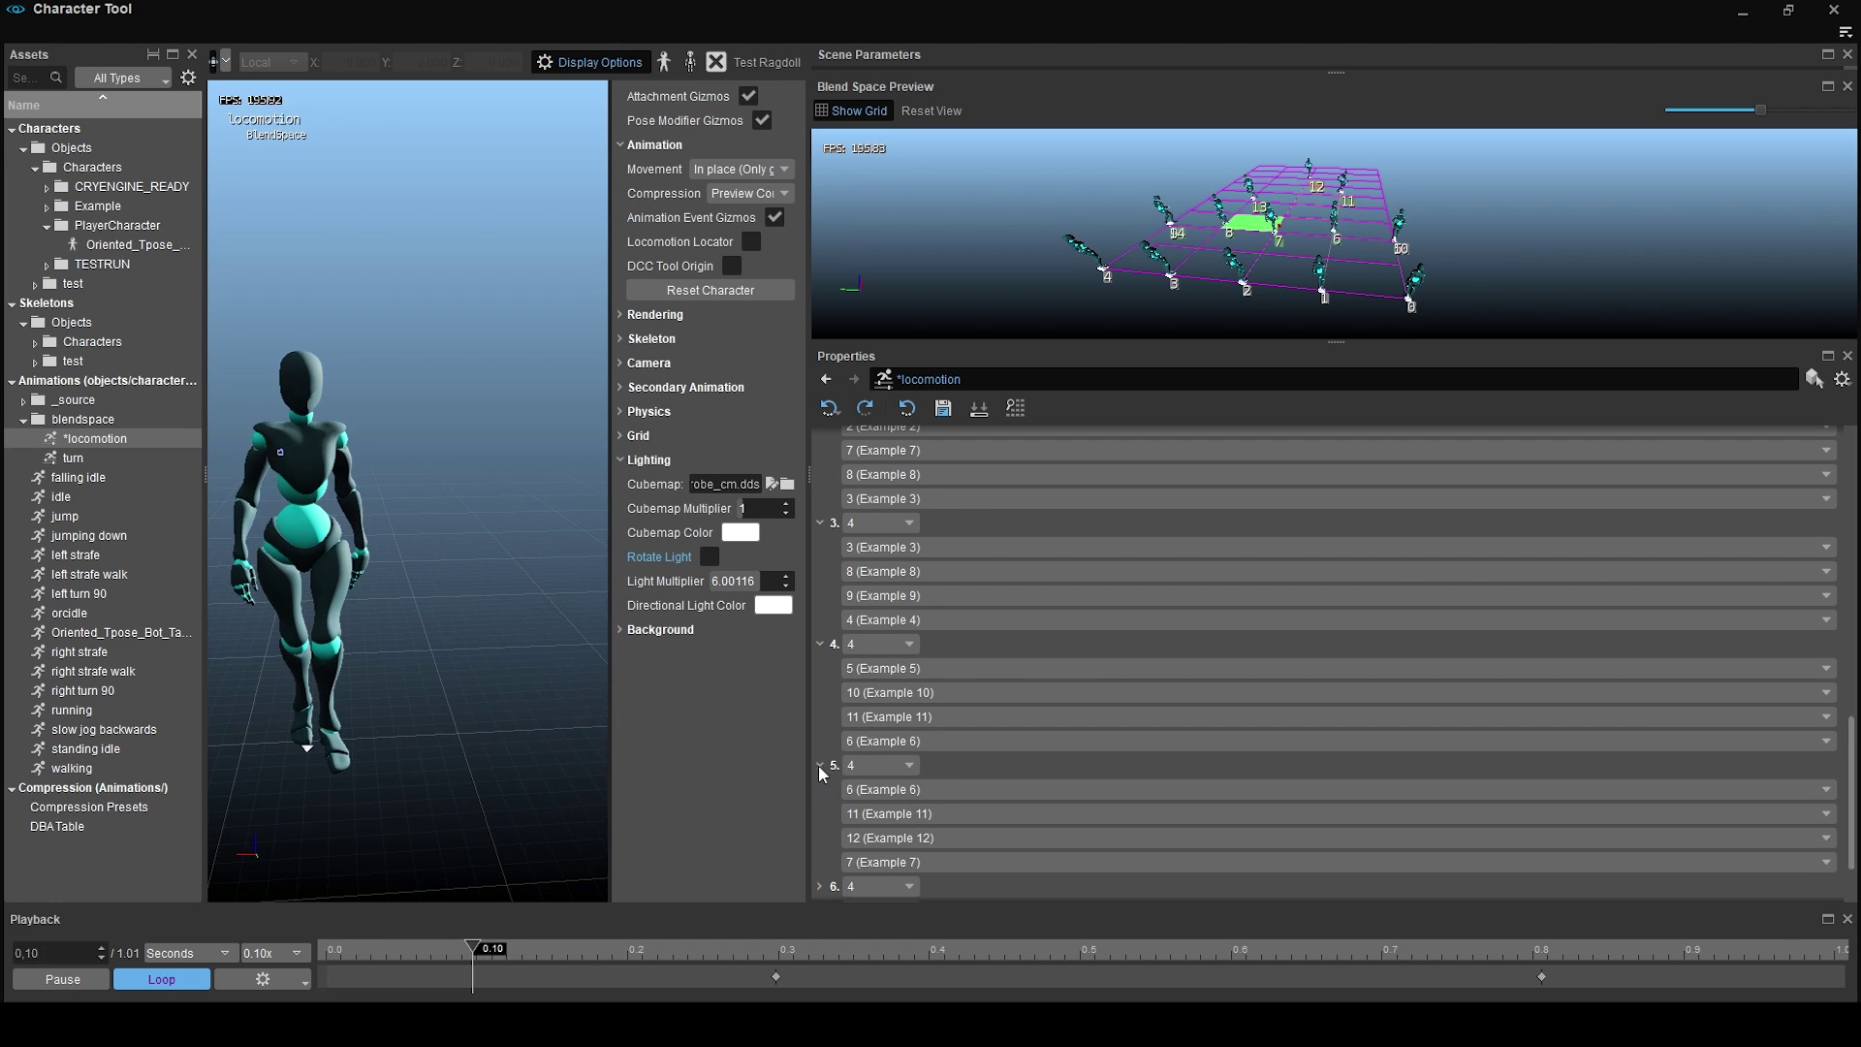
{"action": "scroll", "coordinate": [857, 766], "scroll_direction": "down", "scroll_amount": 2}
{"action": "left_click", "coordinate": [821, 789]}
{"action": "scroll", "coordinate": [866, 793], "scroll_direction": "down", "scroll_amount": 2}
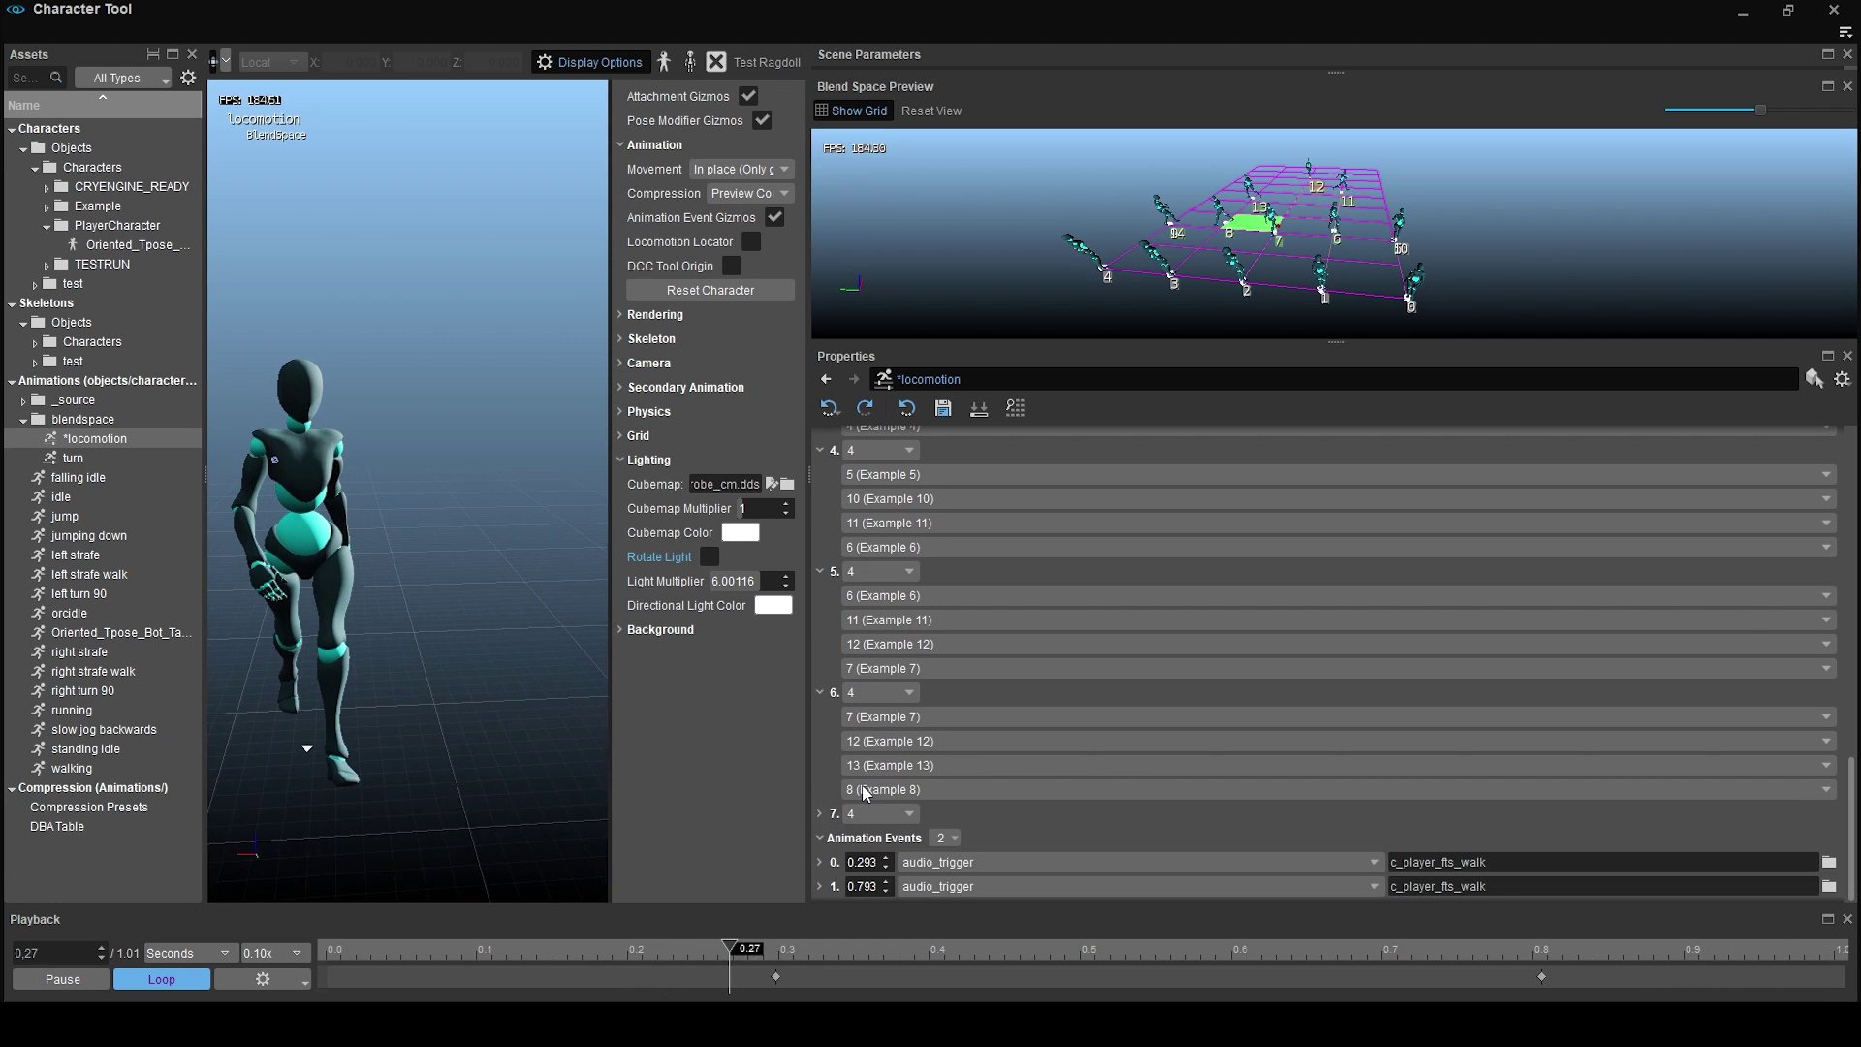
{"action": "left_click", "coordinate": [821, 813]}
{"action": "scroll", "coordinate": [916, 693], "scroll_direction": "down", "scroll_amount": 2}
Return to the blend space's dimensions and examples, enlarge the Blend Space Preview and examine the whole grid from another angle.
{"action": "scroll", "coordinate": [918, 688], "scroll_direction": "up", "scroll_amount": 10}
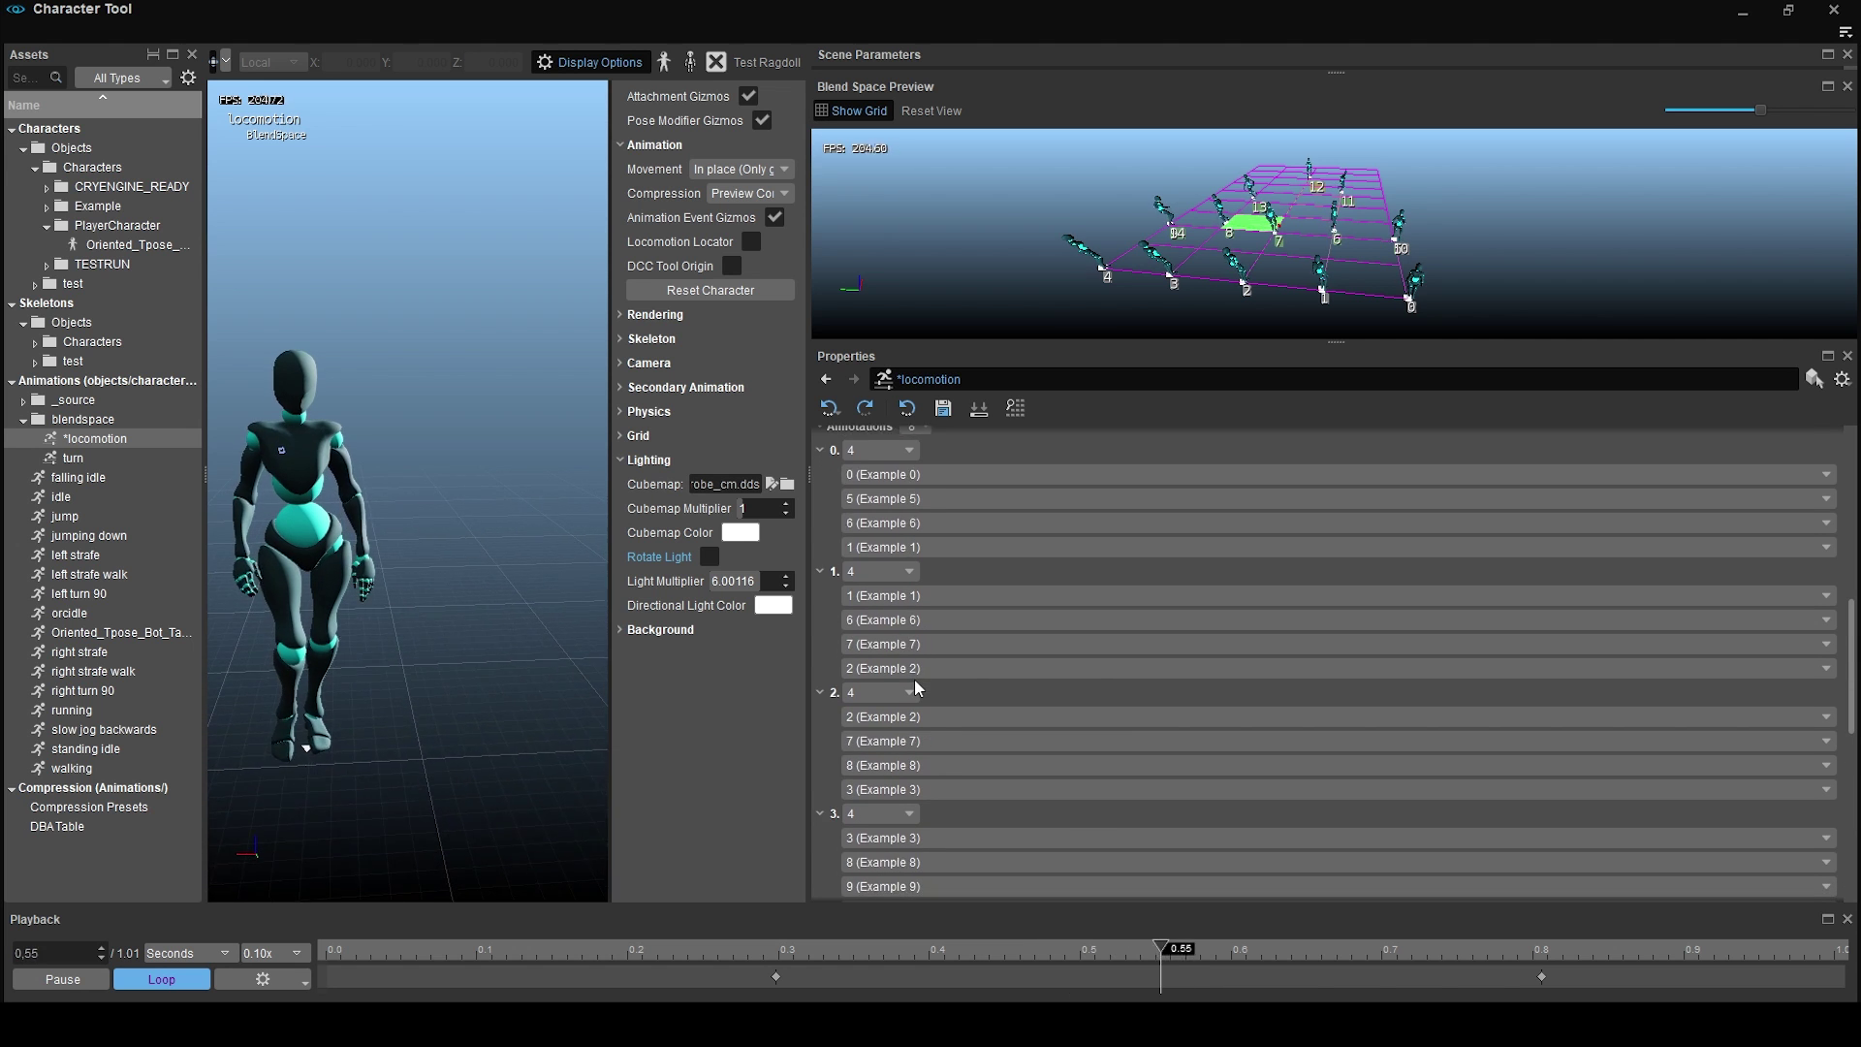
{"action": "scroll", "coordinate": [918, 688], "scroll_direction": "up", "scroll_amount": 10}
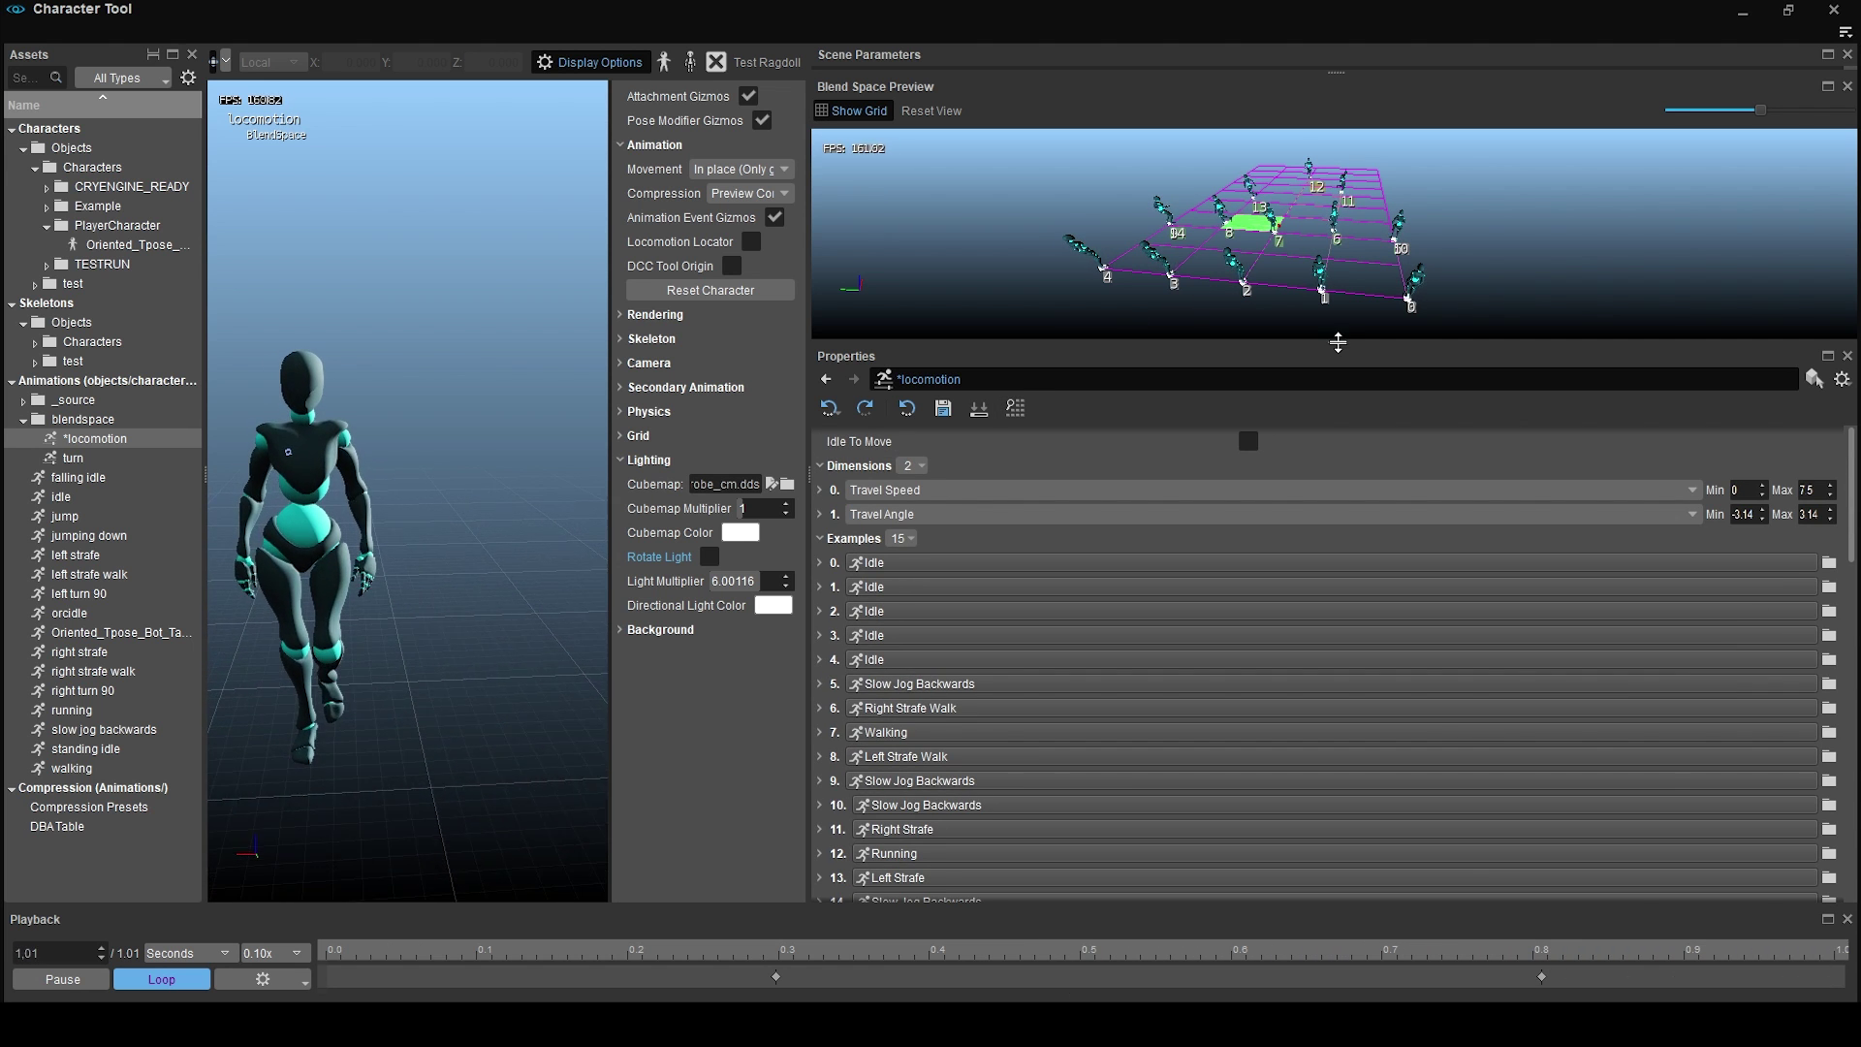
{"action": "left_click_drag", "start_coordinate": [1338, 341], "coordinate": [1280, 669]}
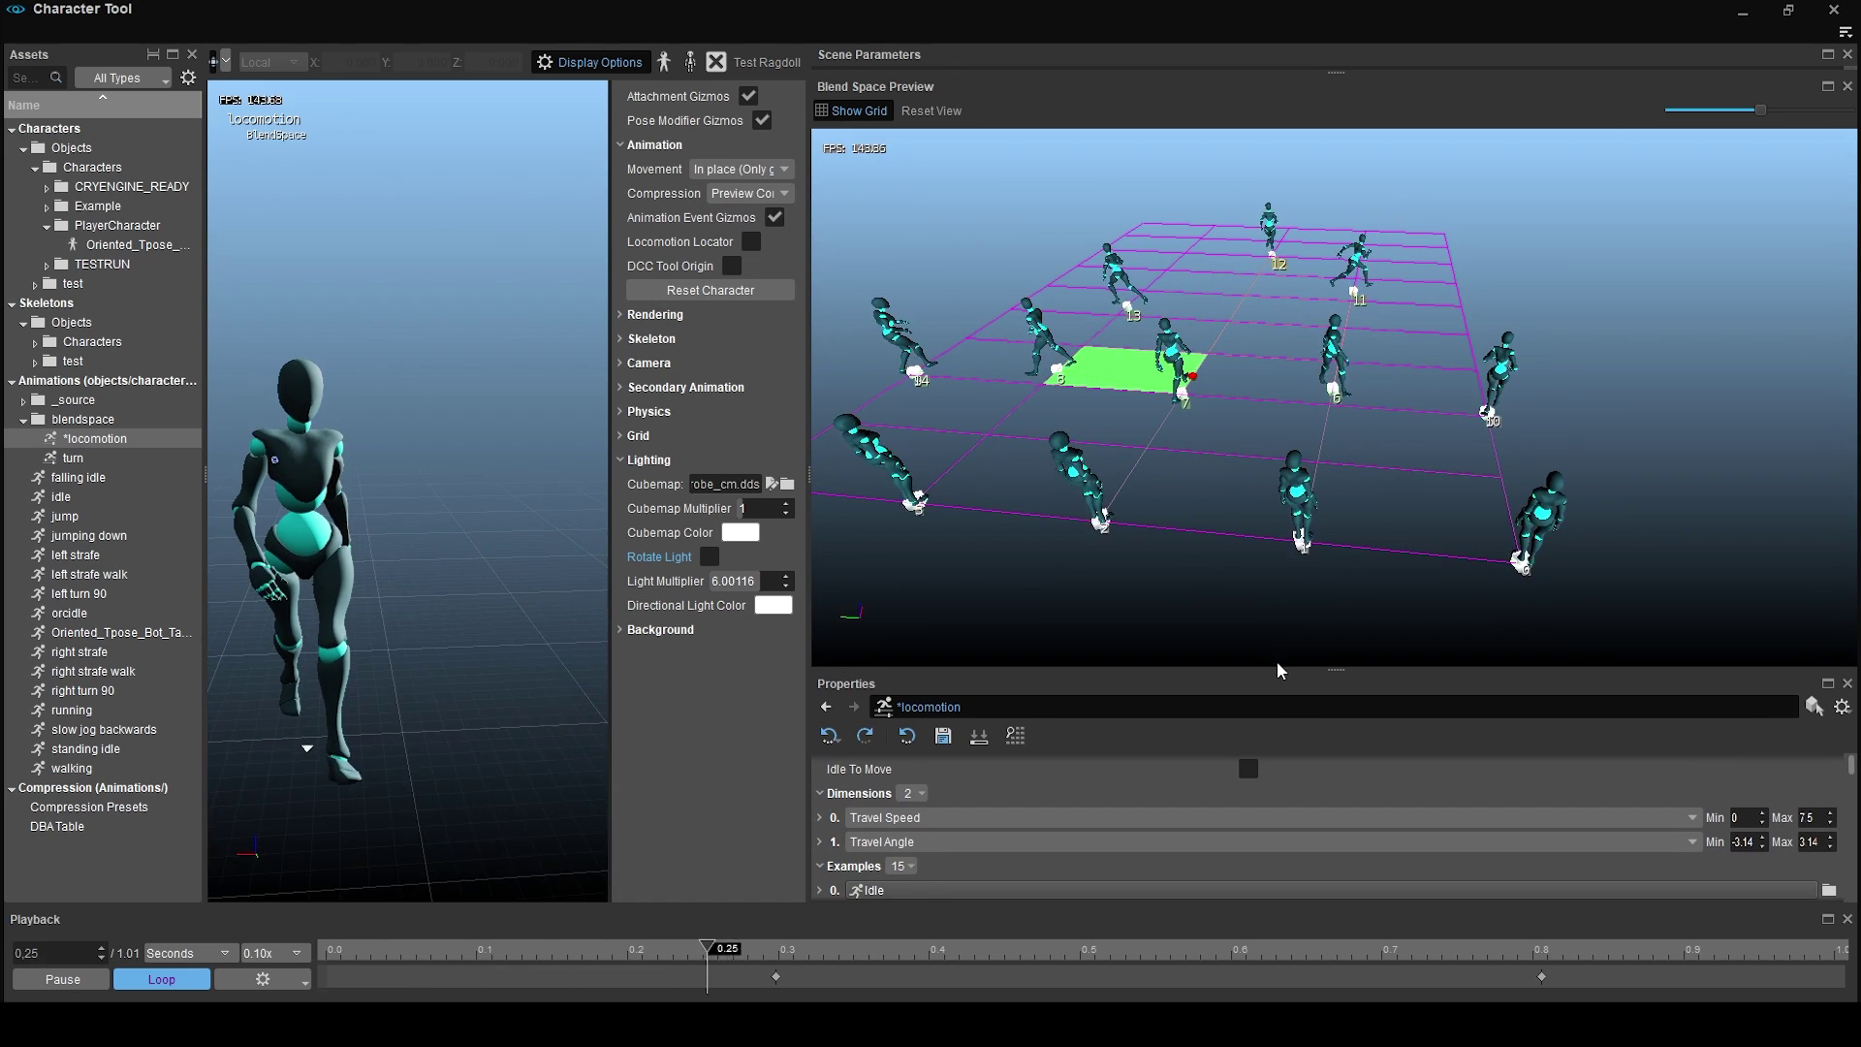
{"action": "right_click_drag", "start_coordinate": [1278, 659], "coordinate": [1124, 635]}
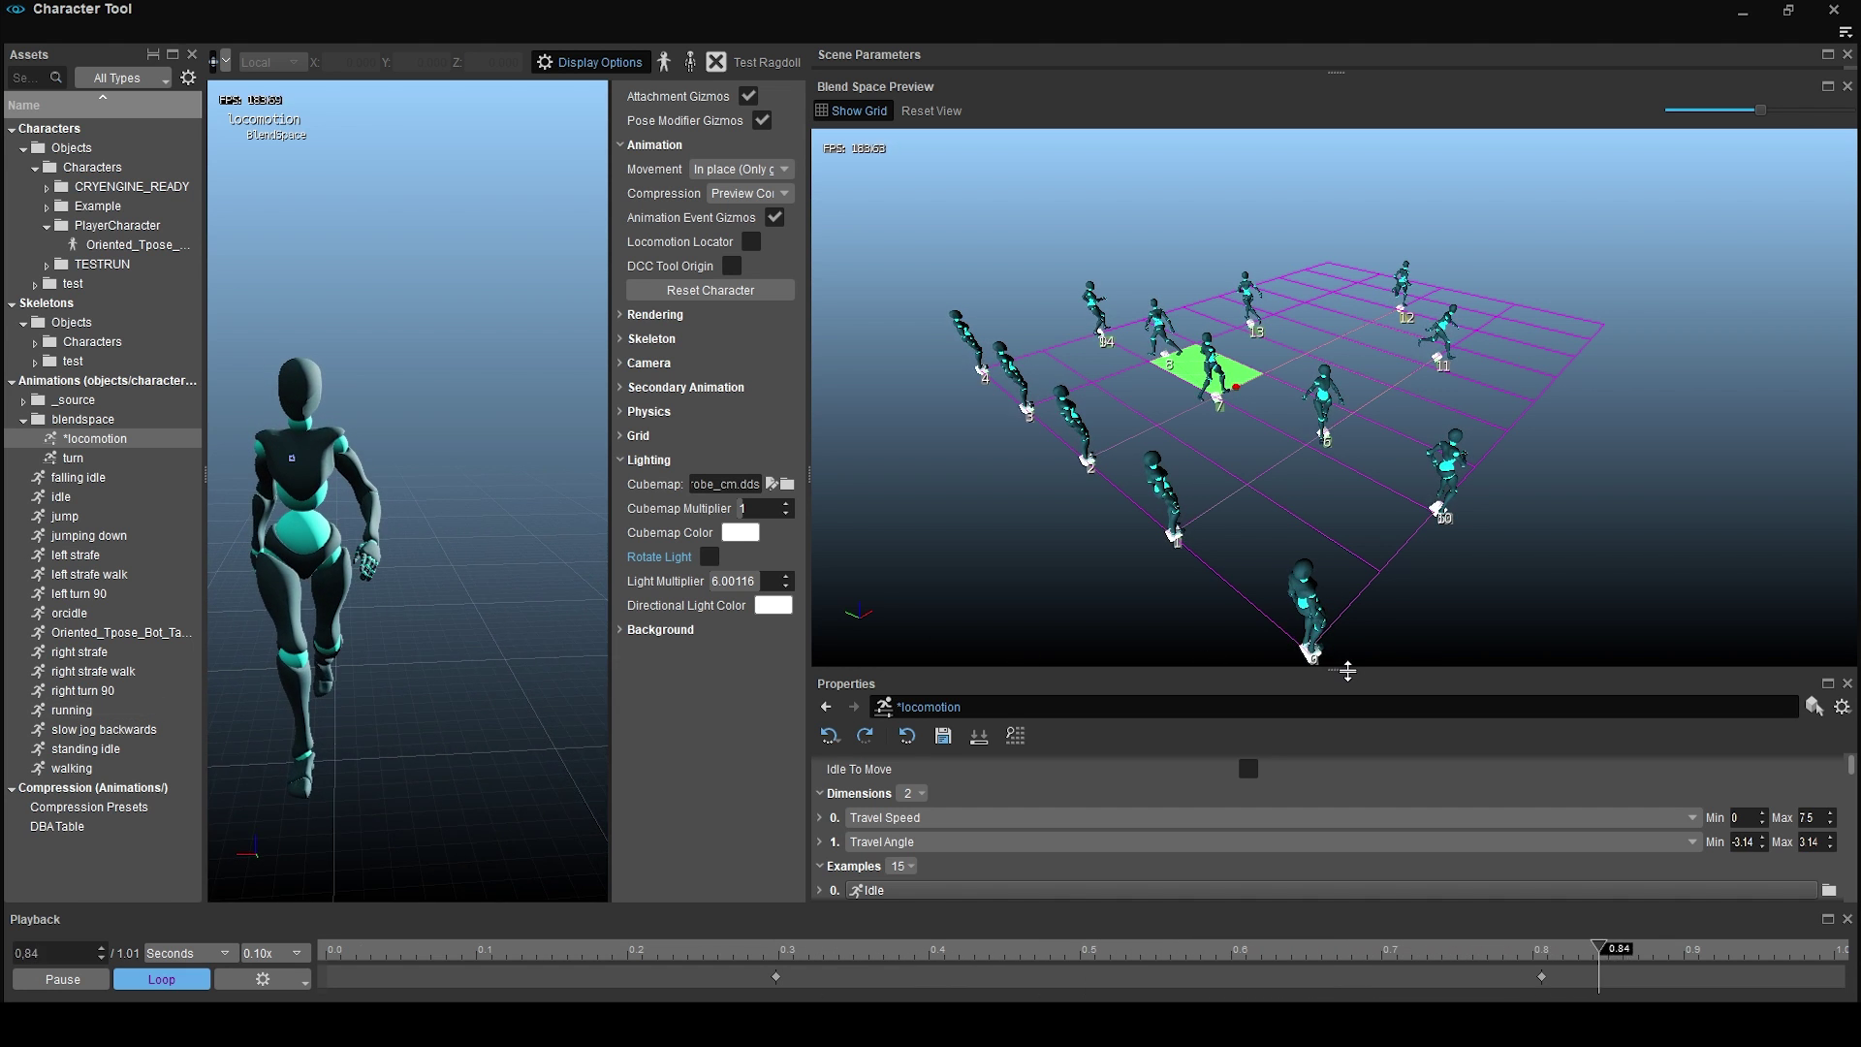
Reduce the preview height to show the examples list, open example 0's animation alias selection and accept the idle alias.
{"action": "left_click_drag", "start_coordinate": [1348, 671], "coordinate": [1337, 483]}
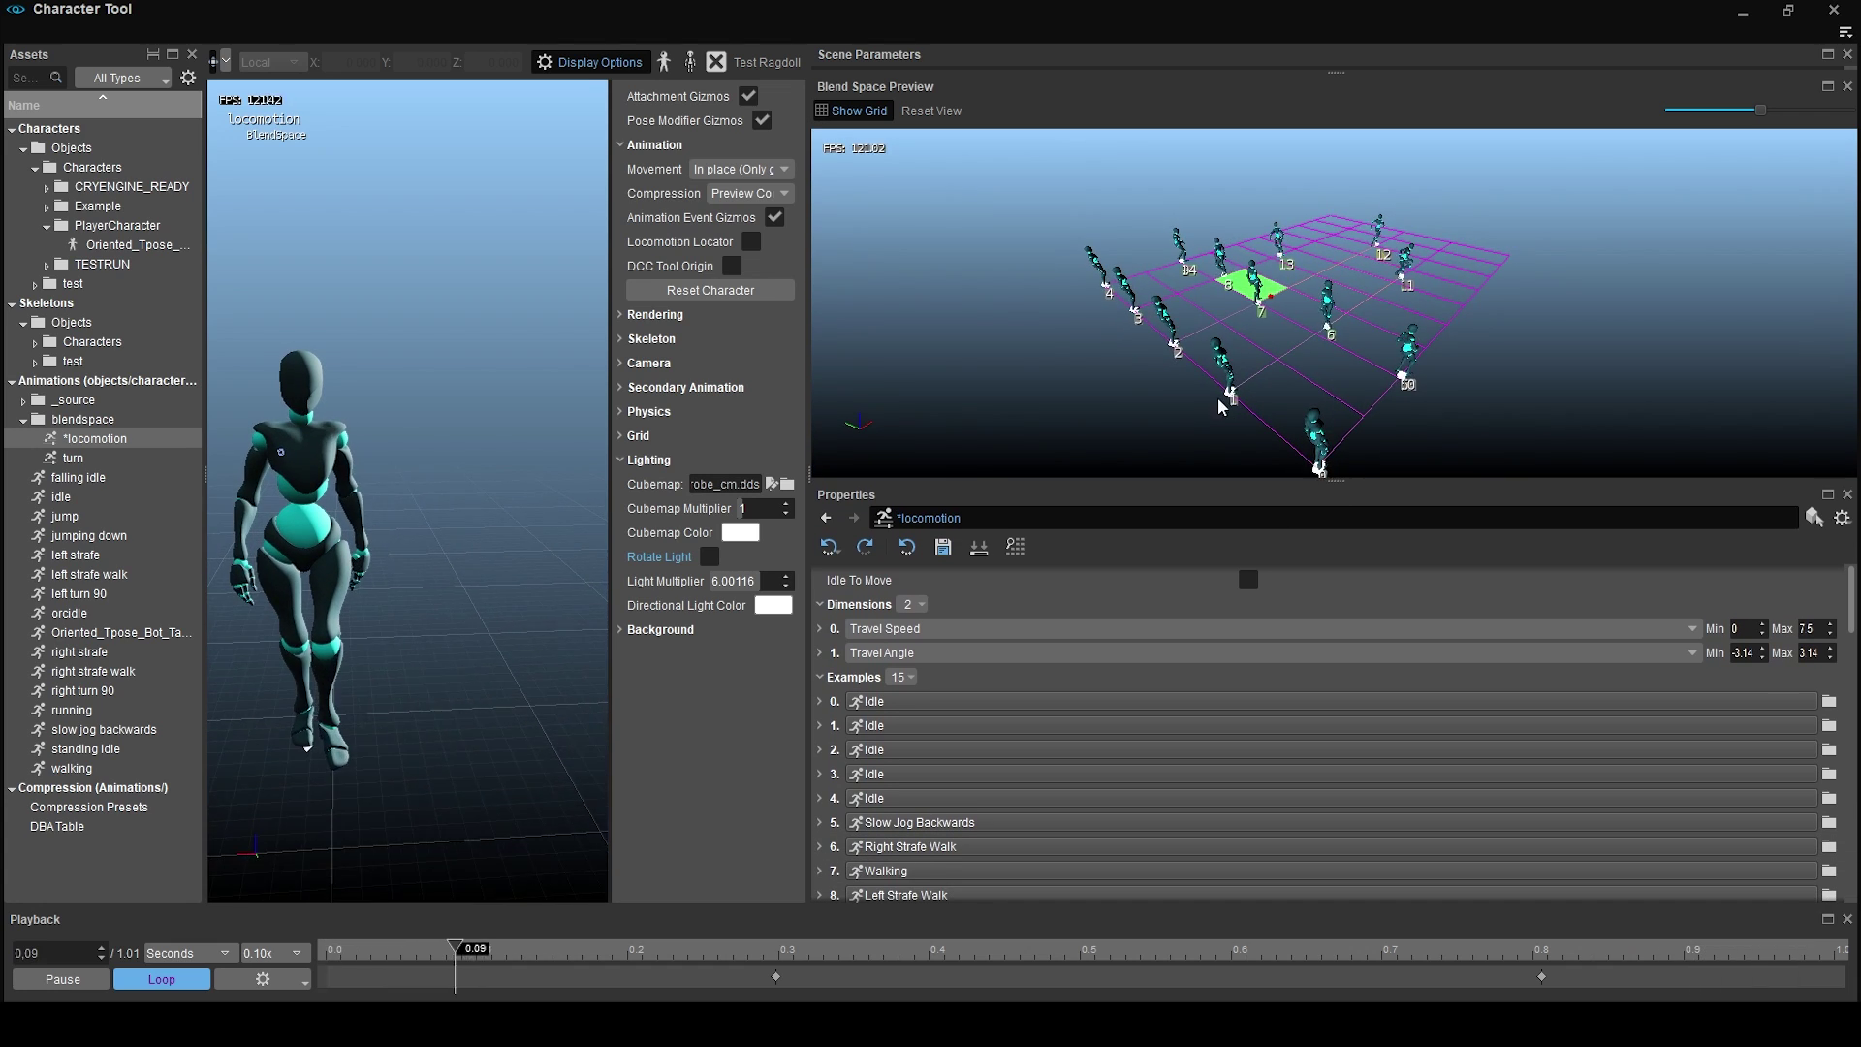
{"action": "scroll", "coordinate": [1334, 302], "scroll_direction": "up", "scroll_amount": 5}
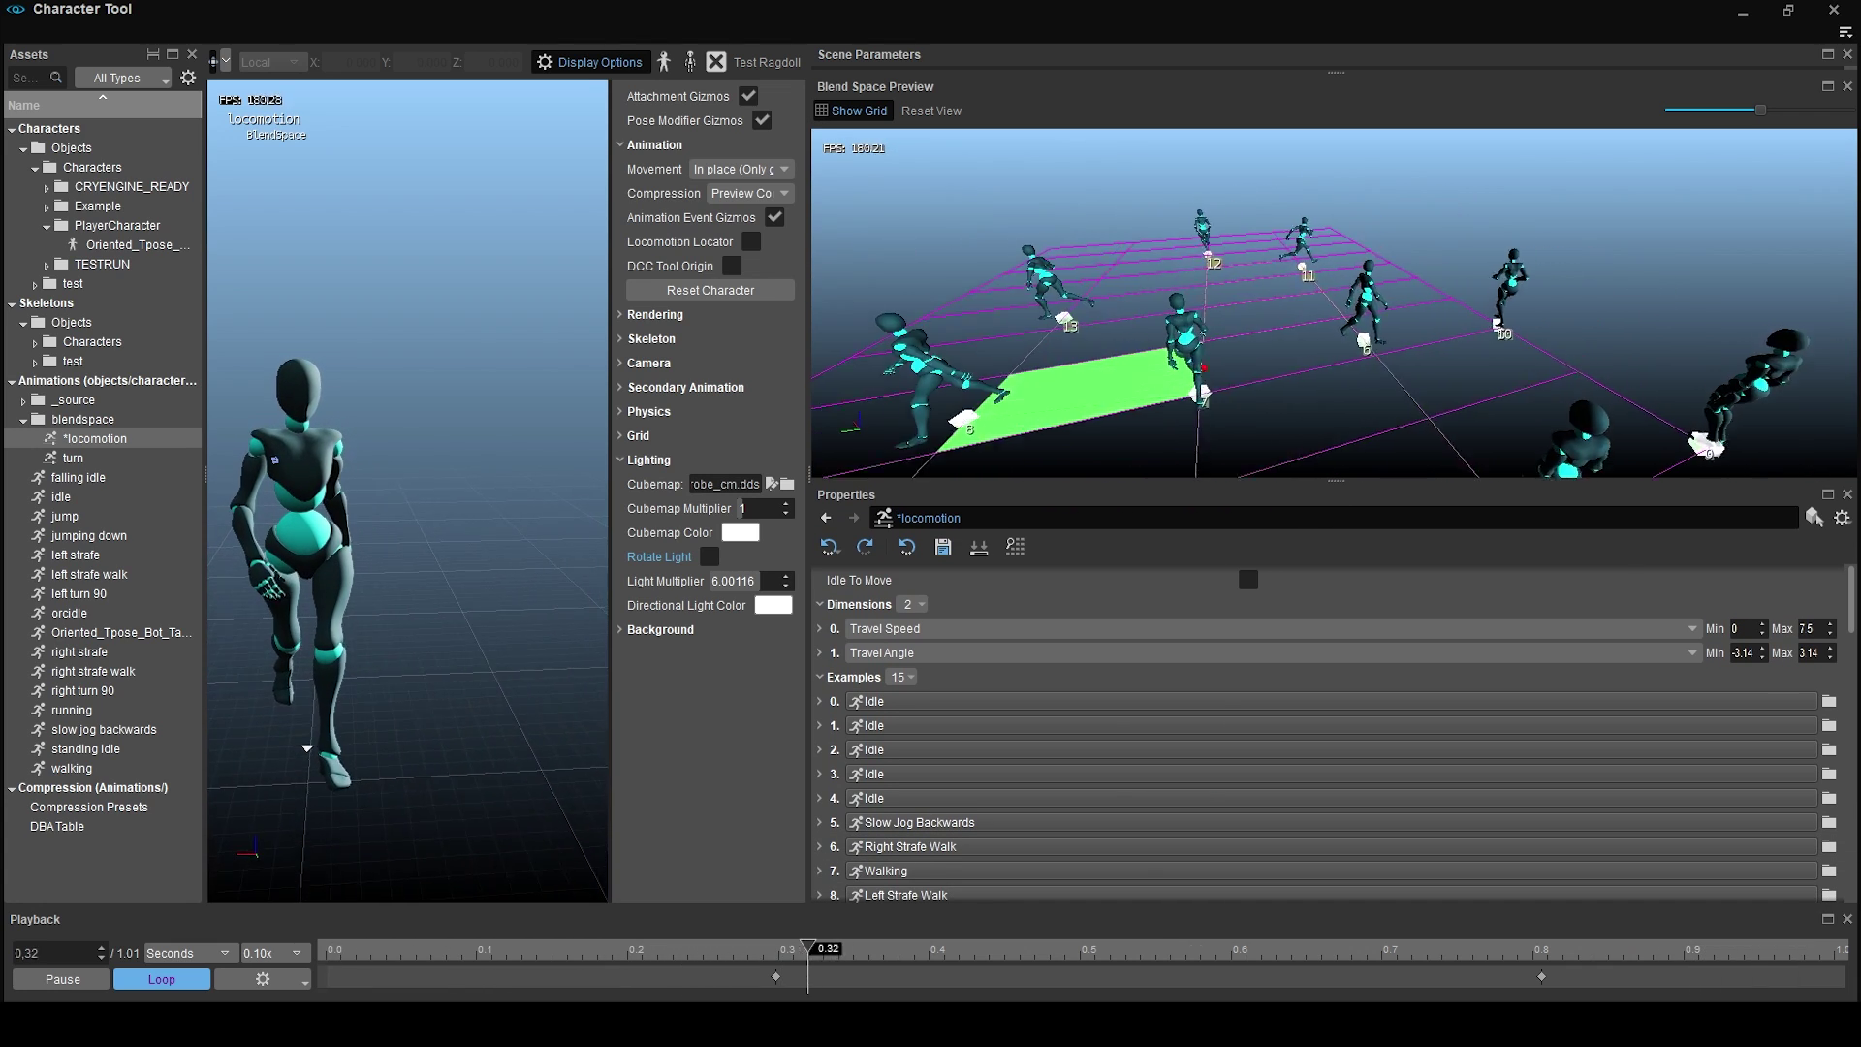
{"action": "right_click_drag", "start_coordinate": [950, 395], "coordinate": [1009, 395]}
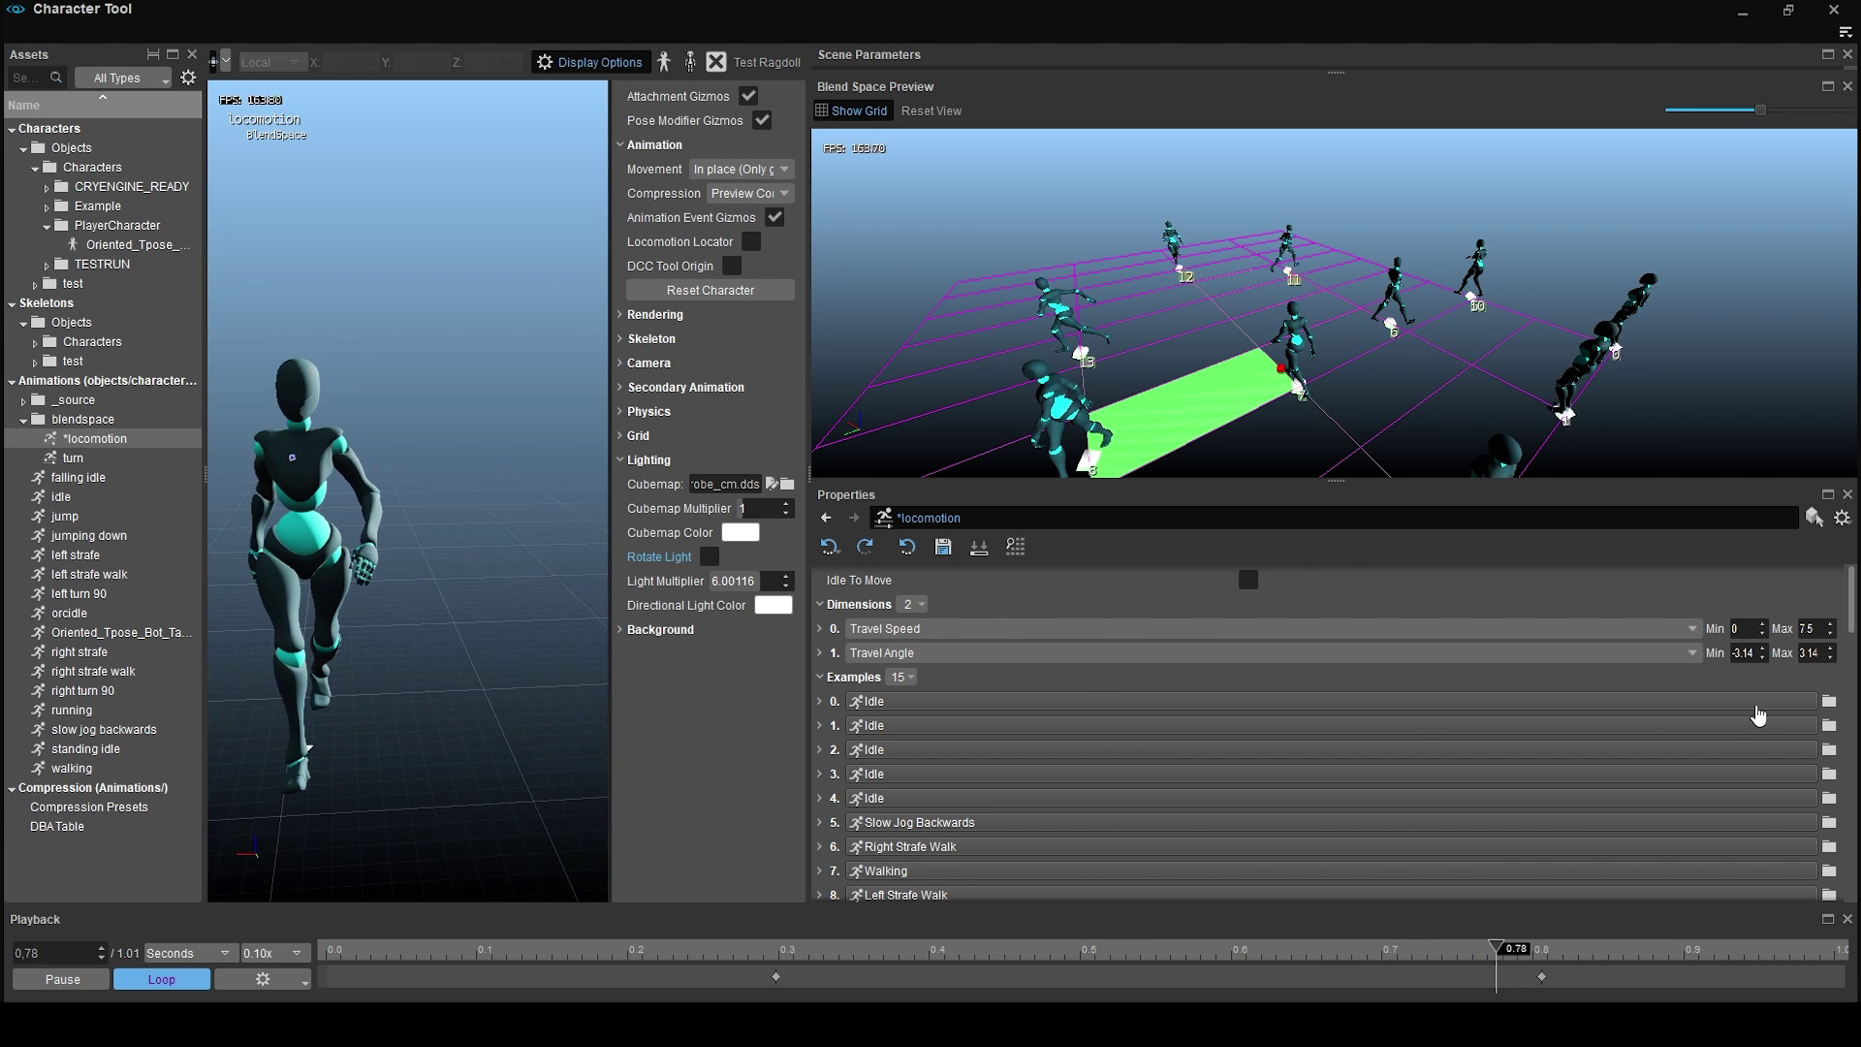
{"action": "left_click", "coordinate": [1830, 703]}
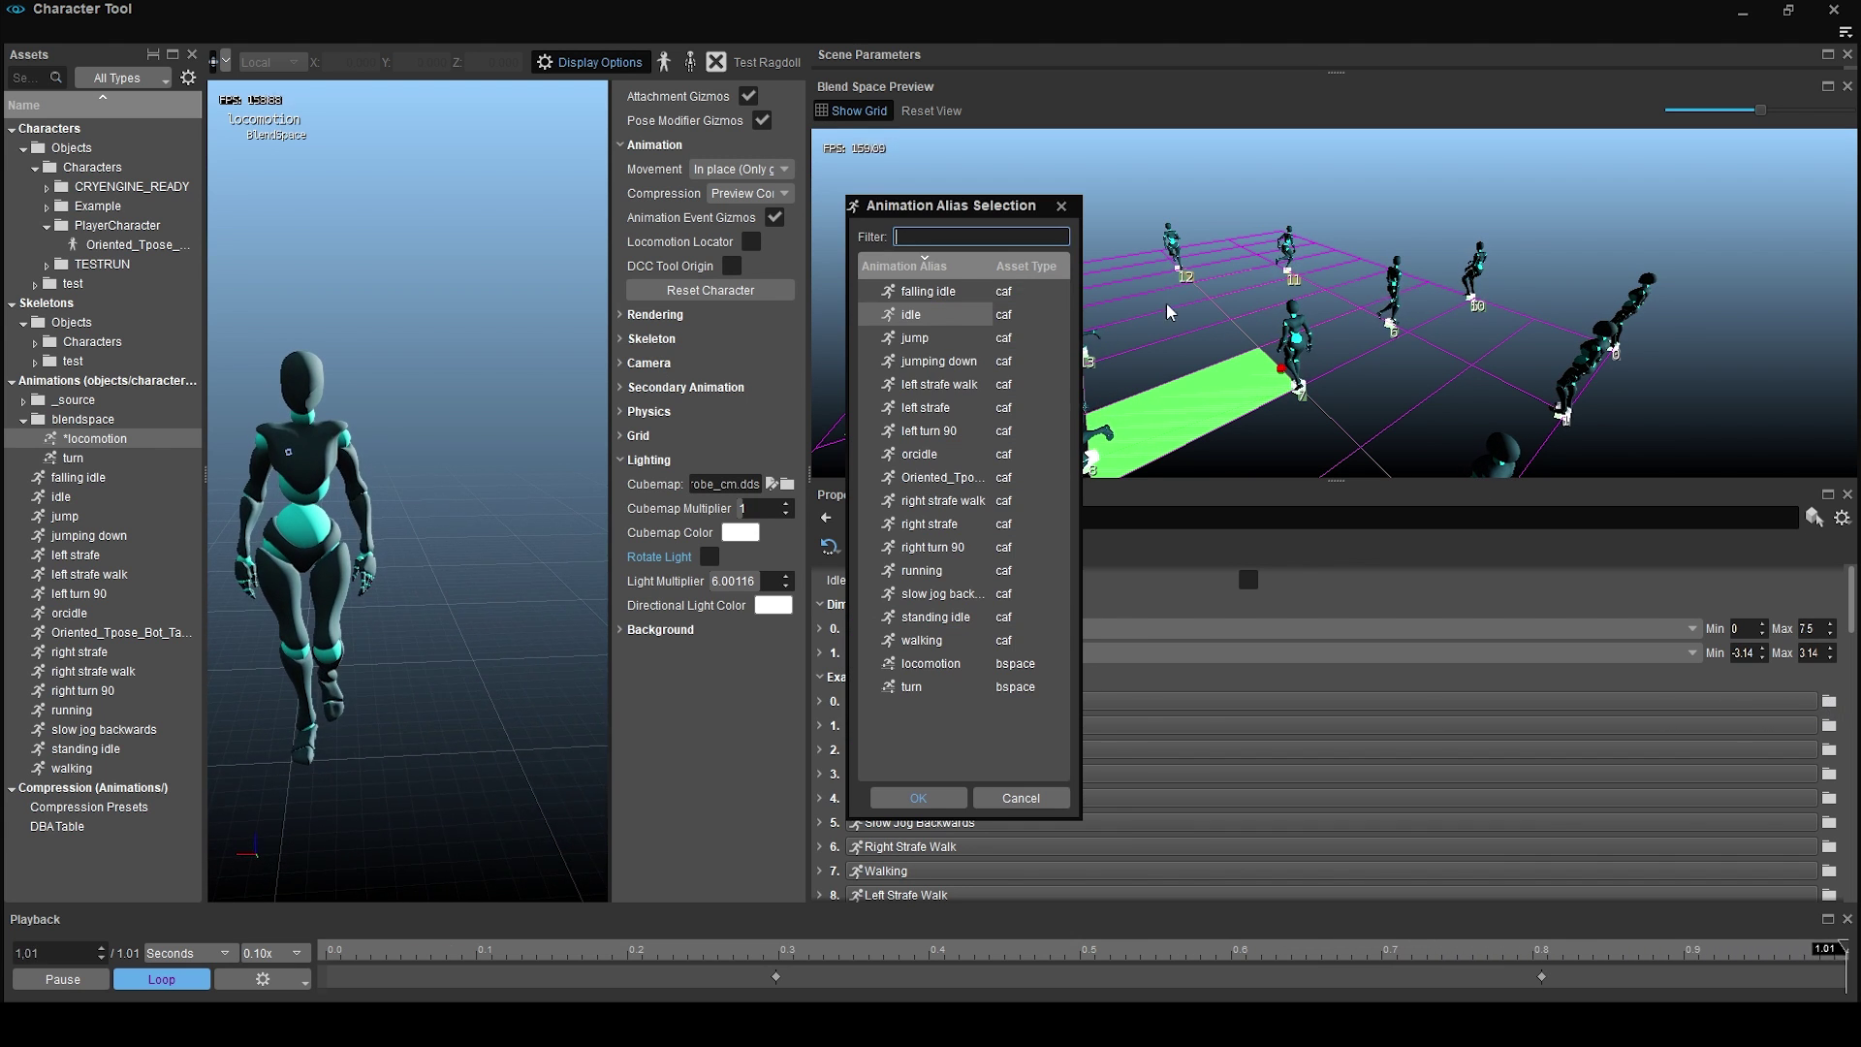
{"action": "left_click", "coordinate": [918, 797]}
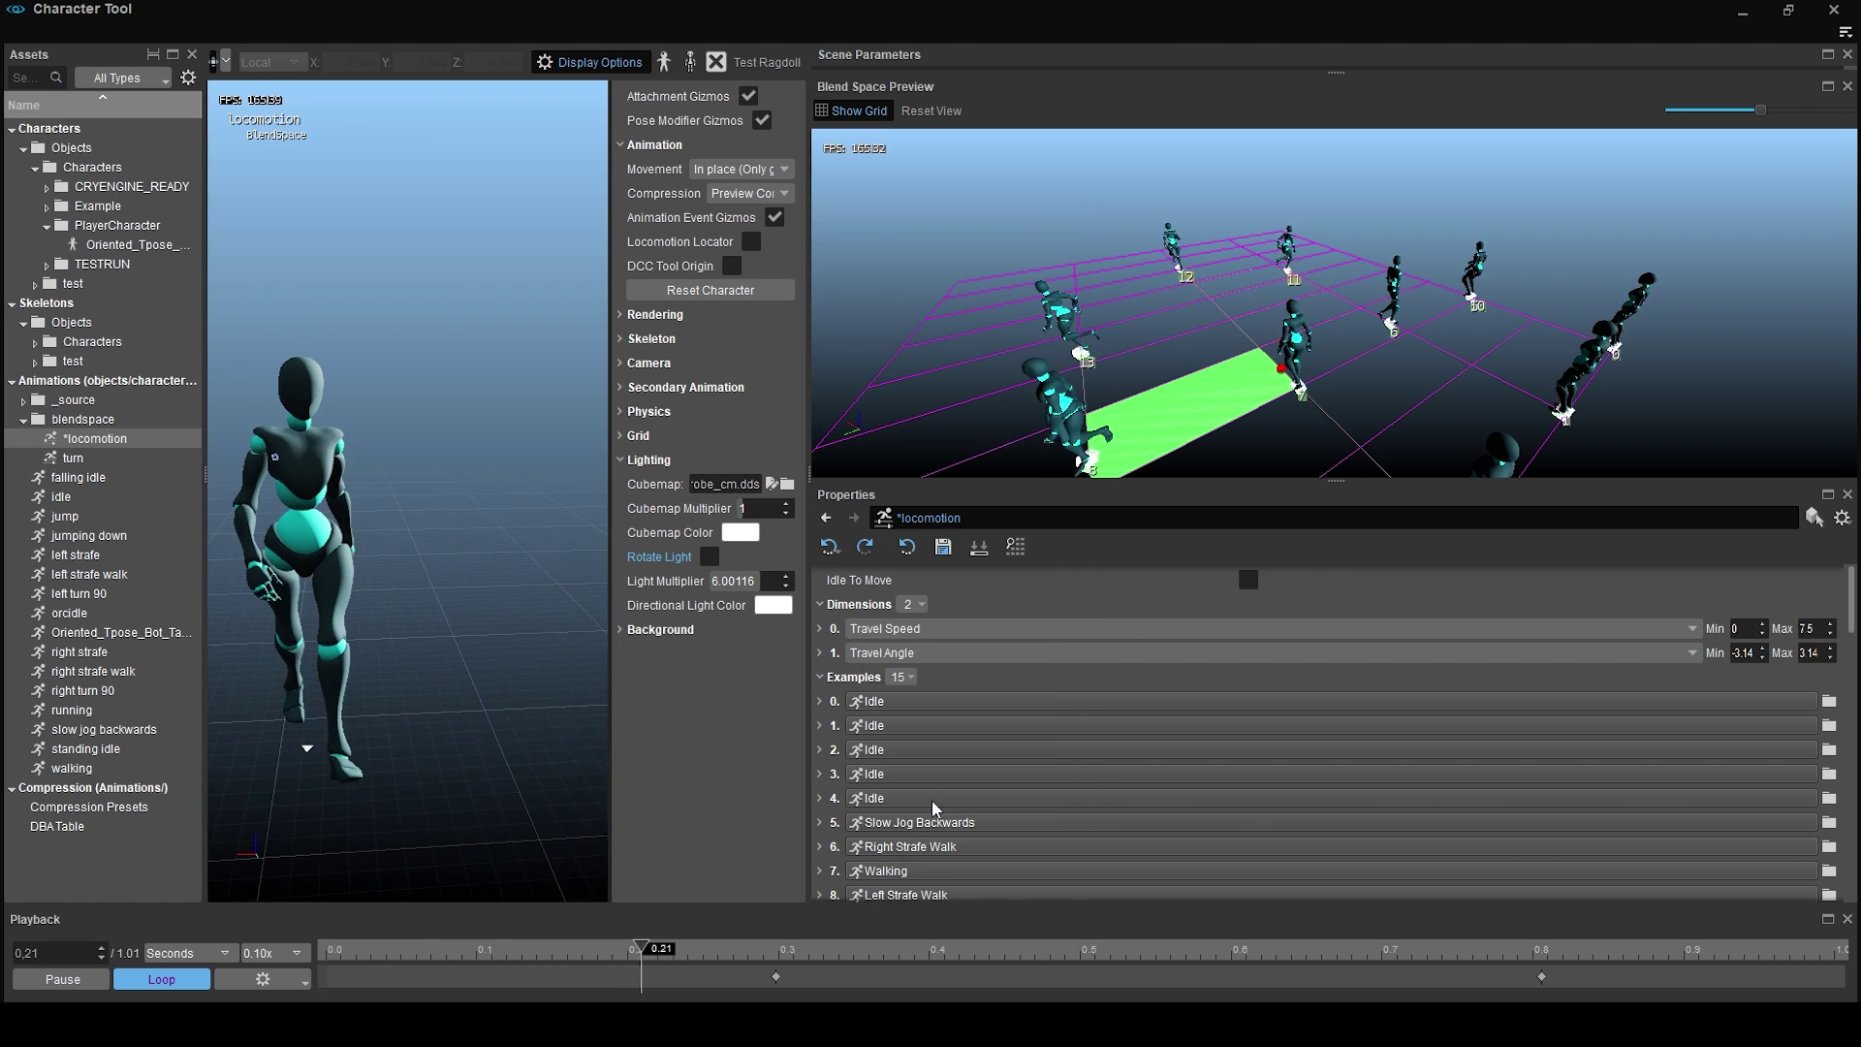